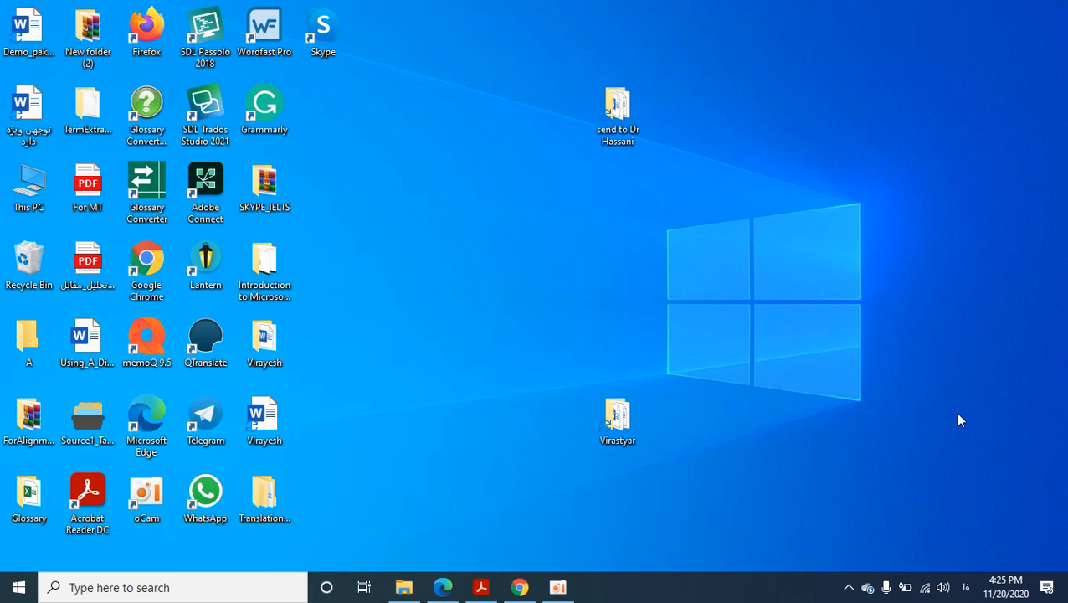
- Open the Virayesh document from the desktop, enlarge the view to 110%, and look through its Persian text
double_click(262, 423)
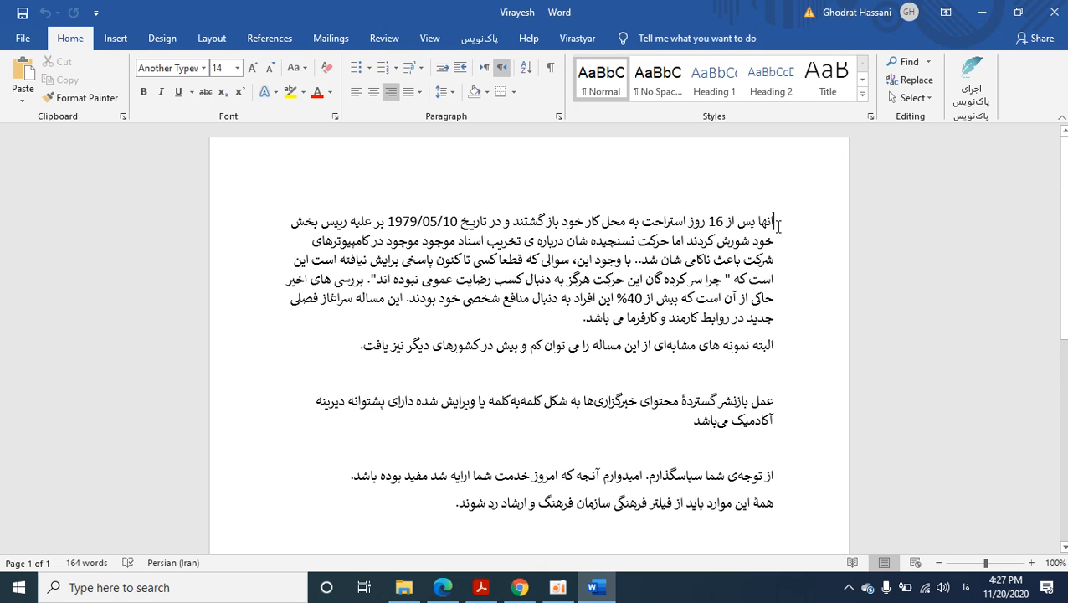
scroll(778, 227, down, 6)
scroll(778, 226, up, 6)
scroll(775, 312, down, 1)
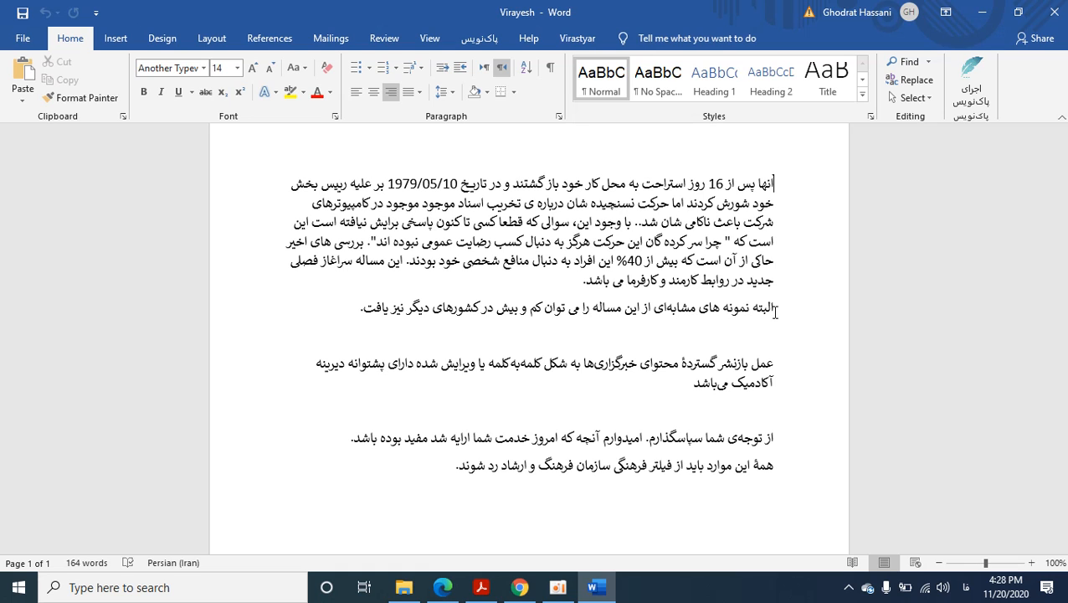
click(1030, 562)
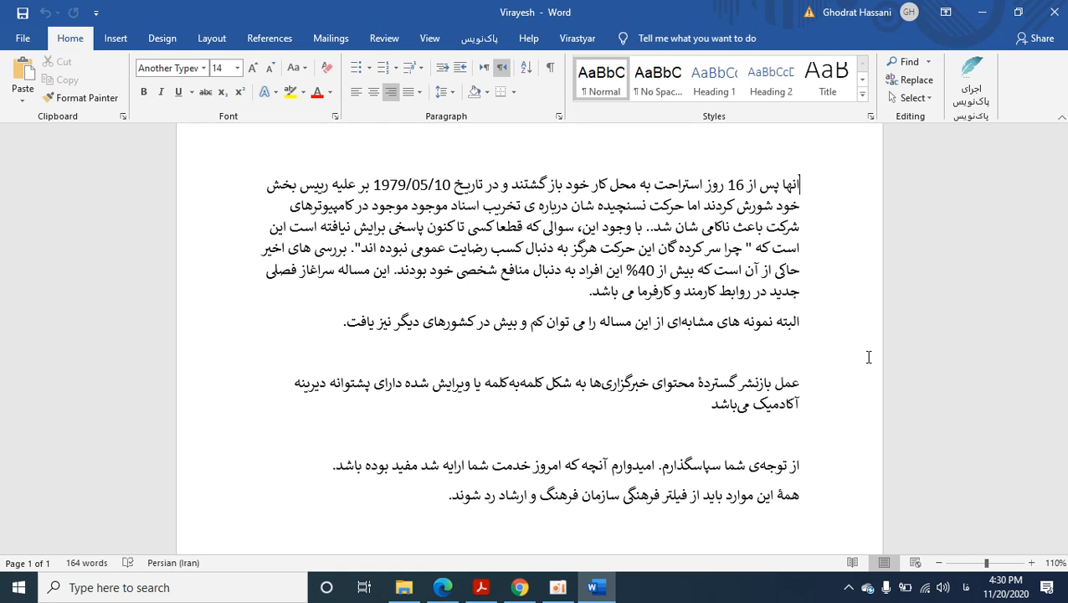
scroll(821, 397, down, 4)
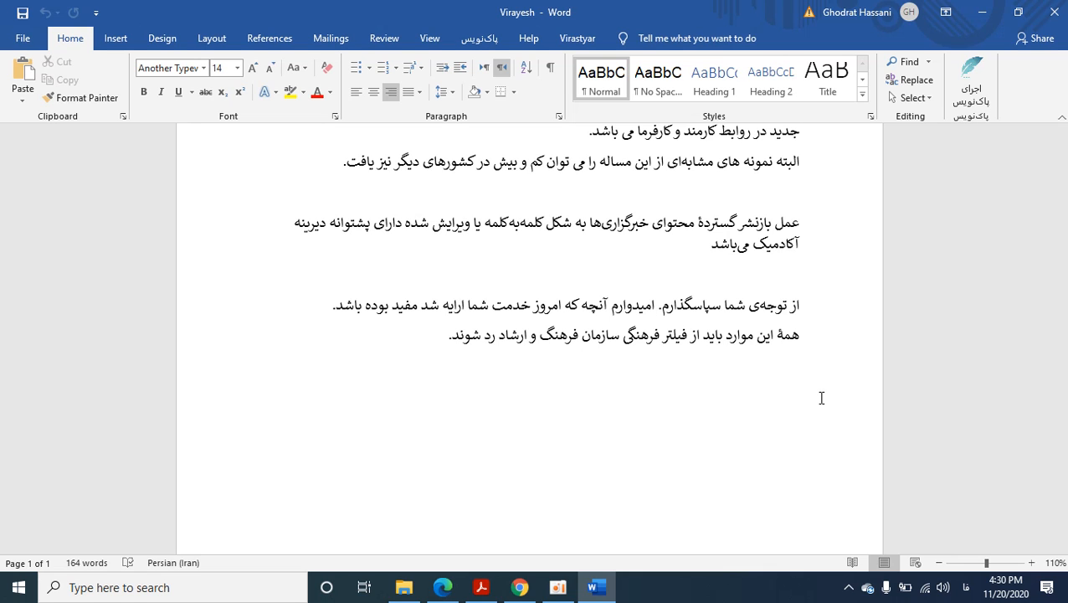
key(ctrl+Home)
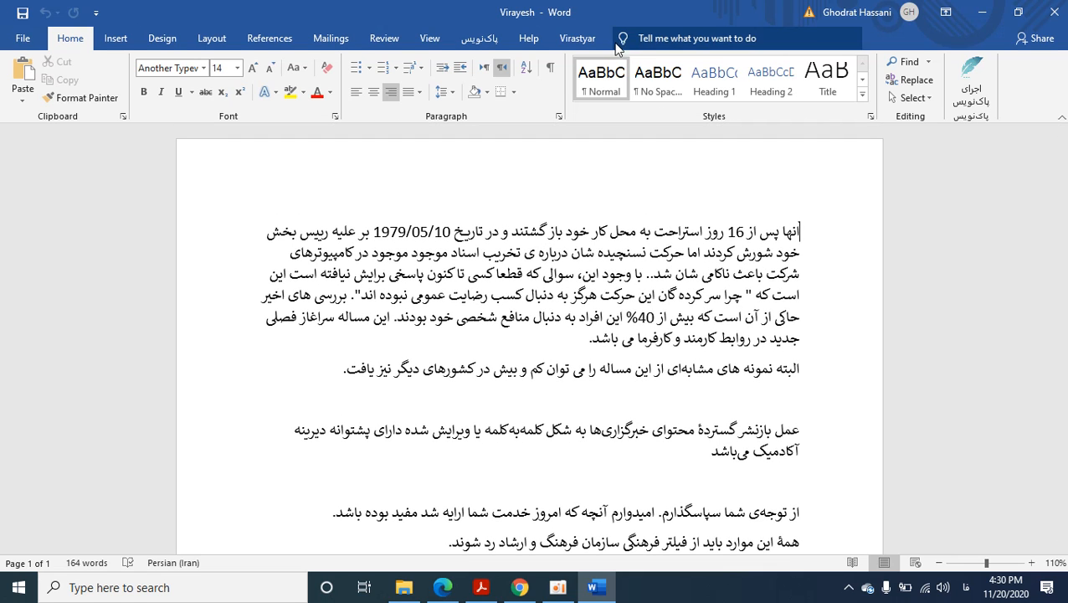
- Turn on Track Changes for the document and bring up the Virastyar editing tools
click(577, 38)
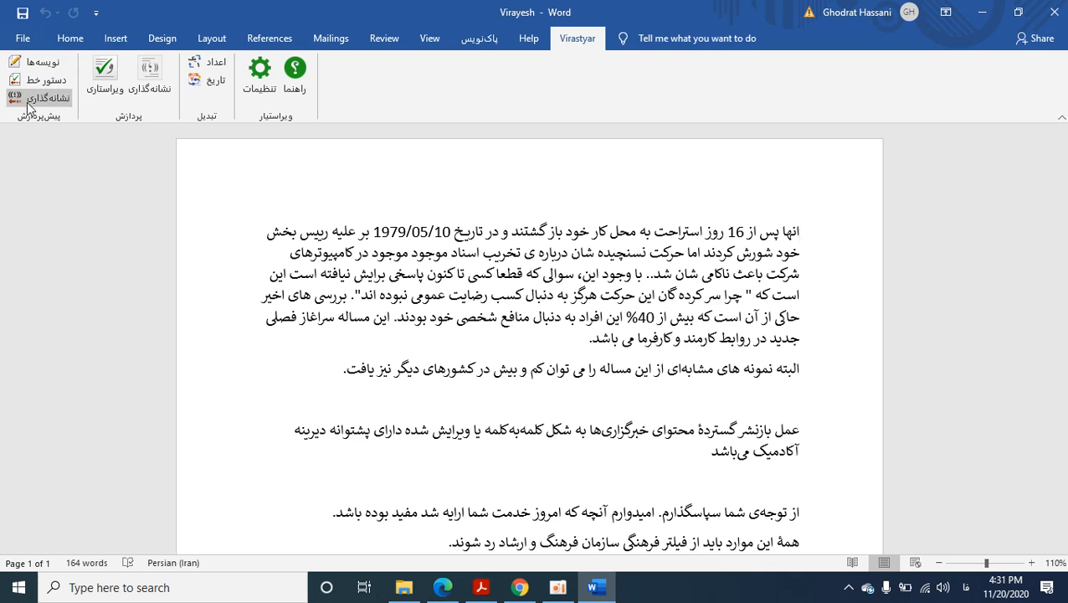
click(385, 38)
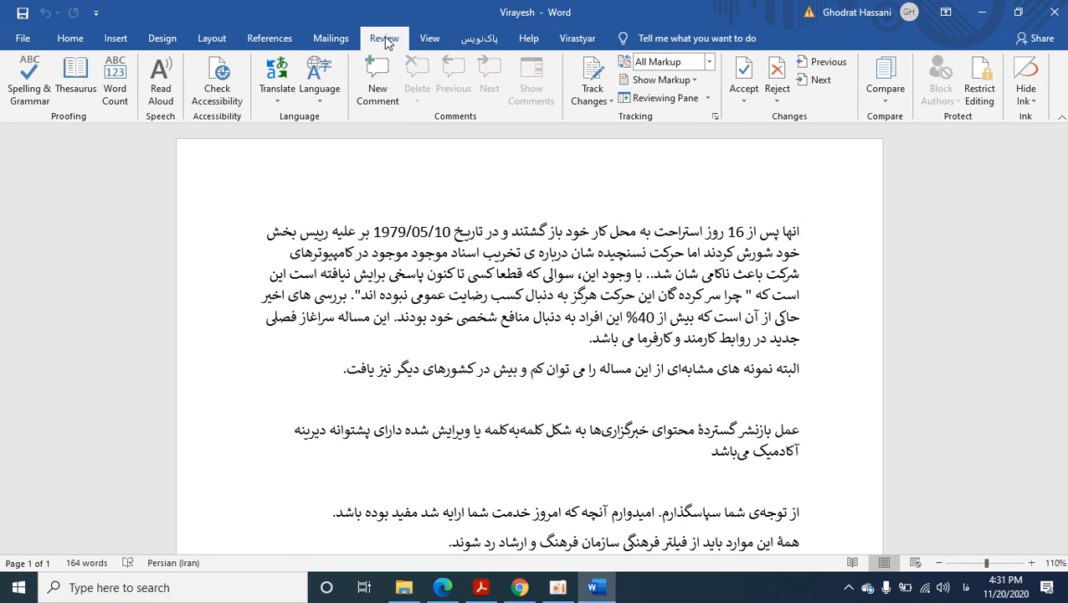
click(612, 102)
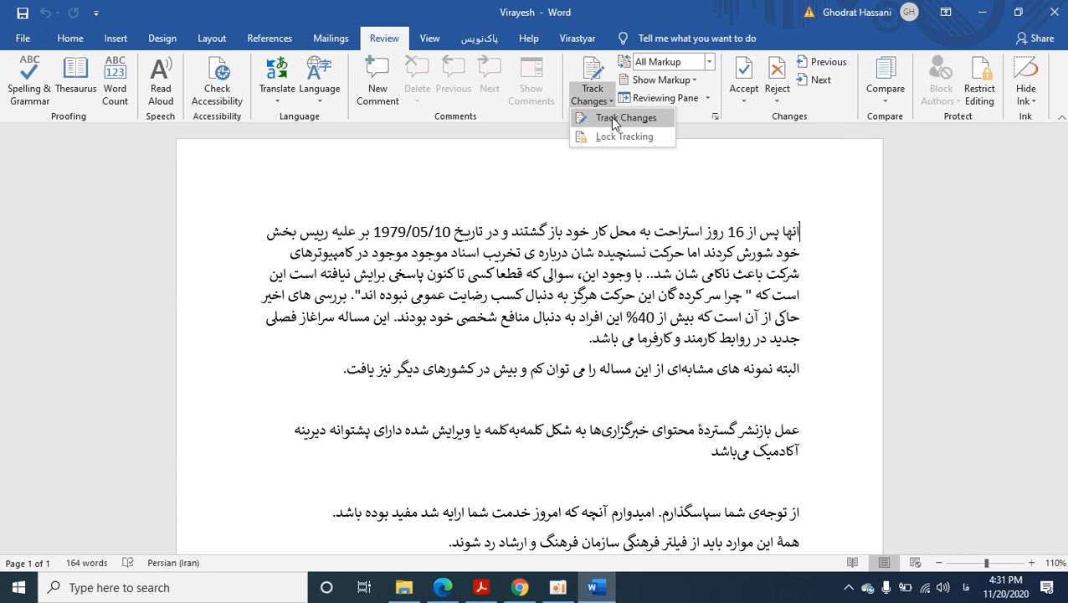
click(610, 117)
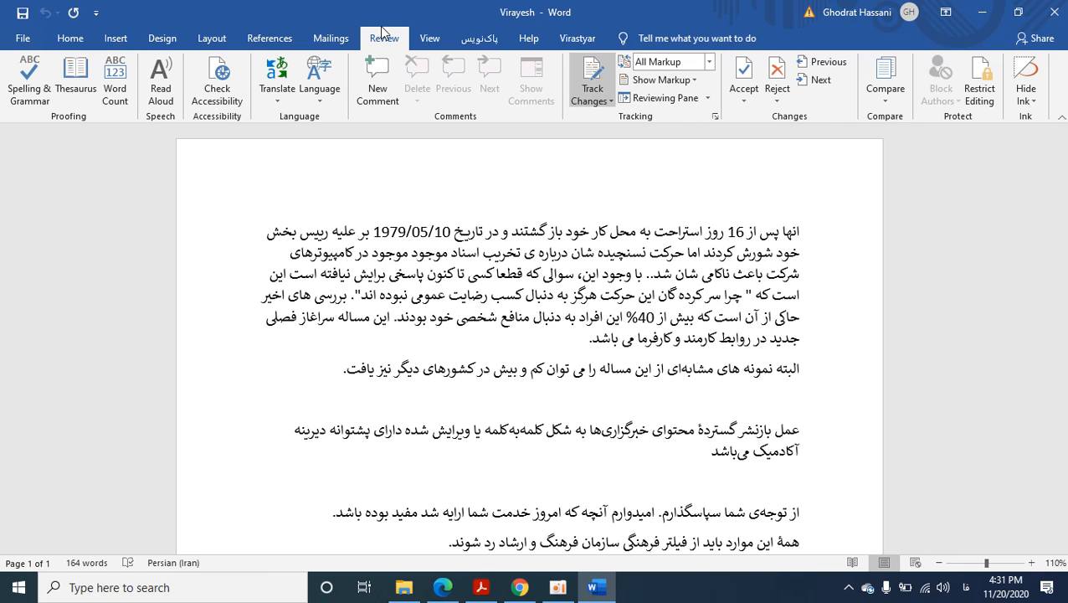
click(603, 108)
click(593, 39)
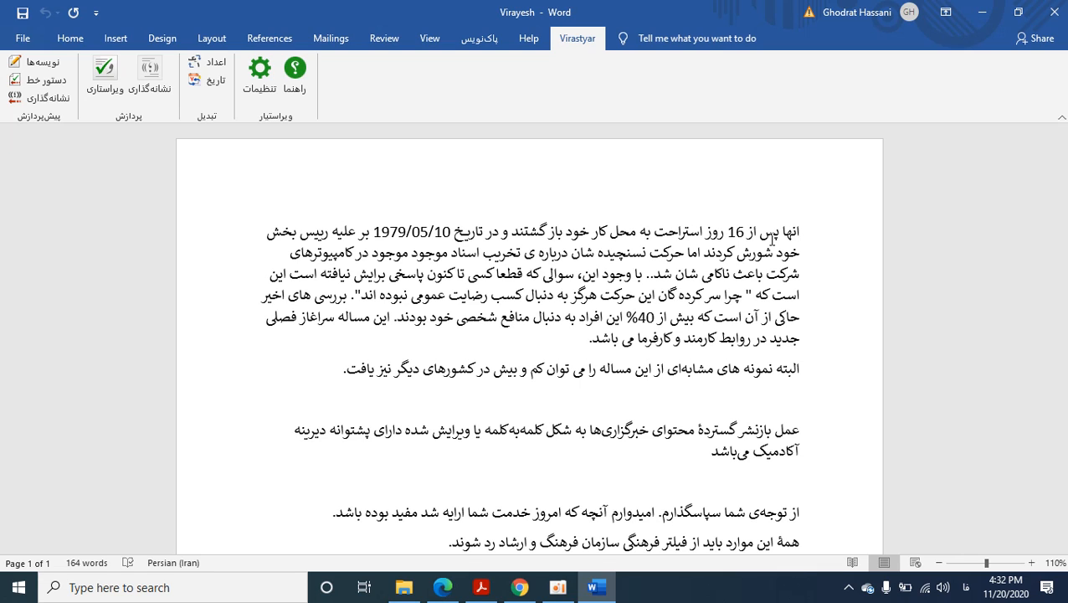
- Start Virastyar's character preprocessing (نویسه‌ها), decline the run, and close the document without saving
click(46, 63)
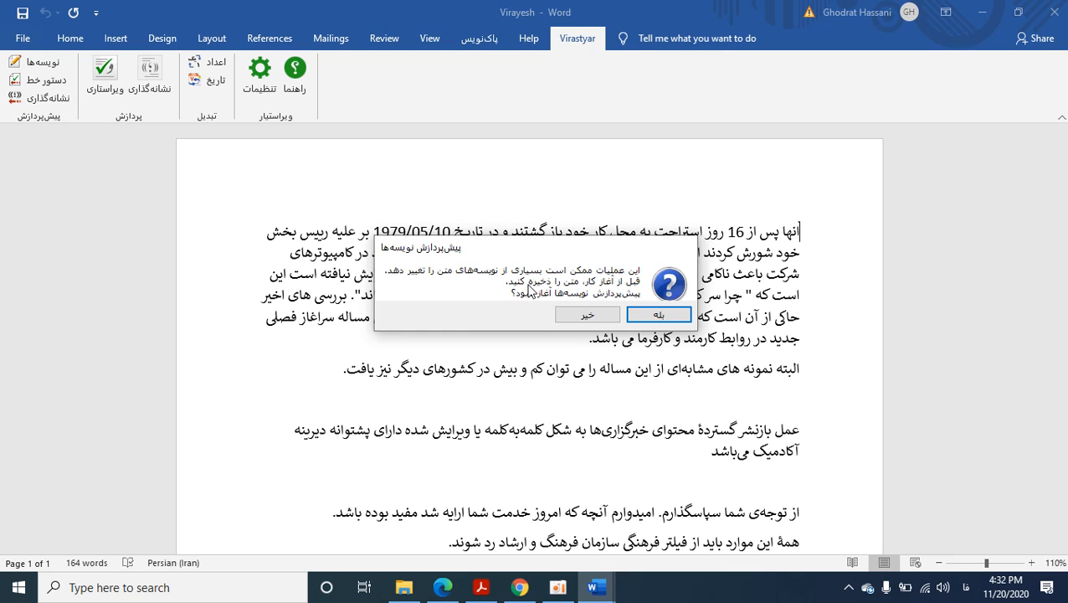
click(588, 314)
click(982, 13)
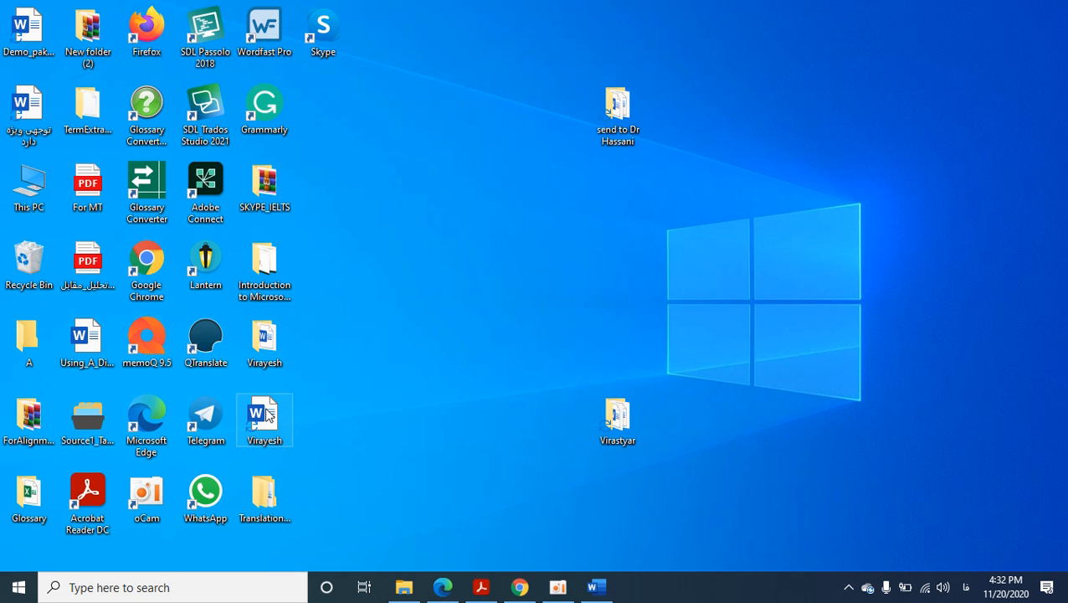
click(596, 586)
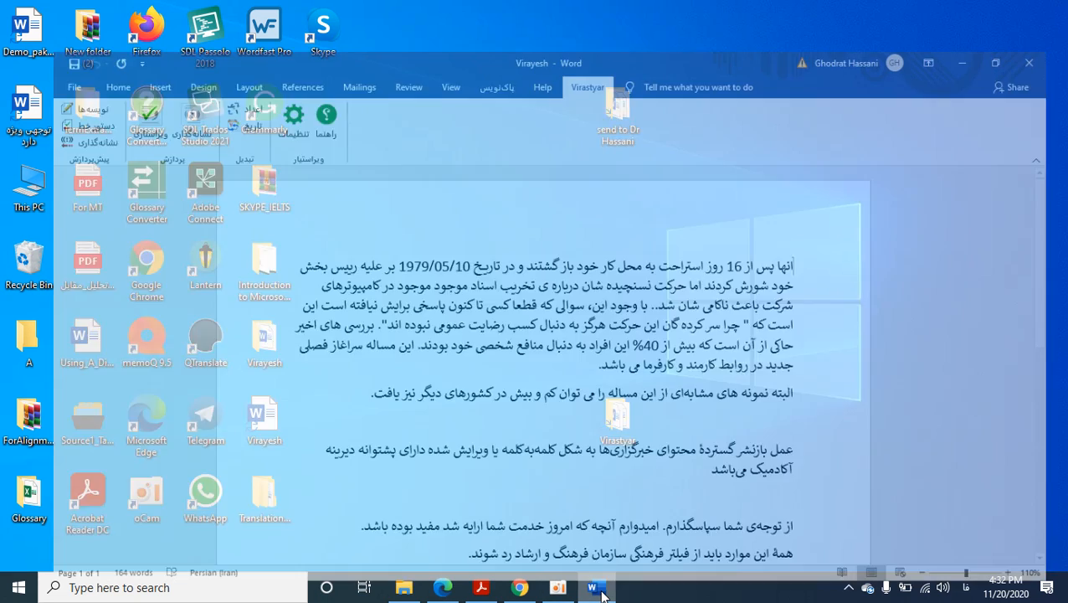
click(1054, 12)
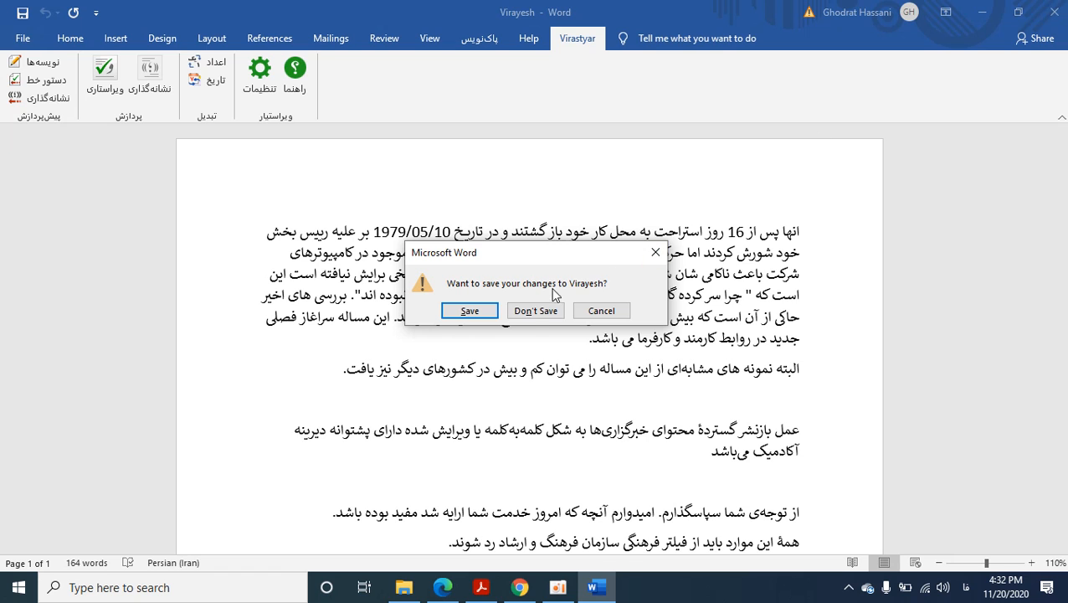
click(535, 310)
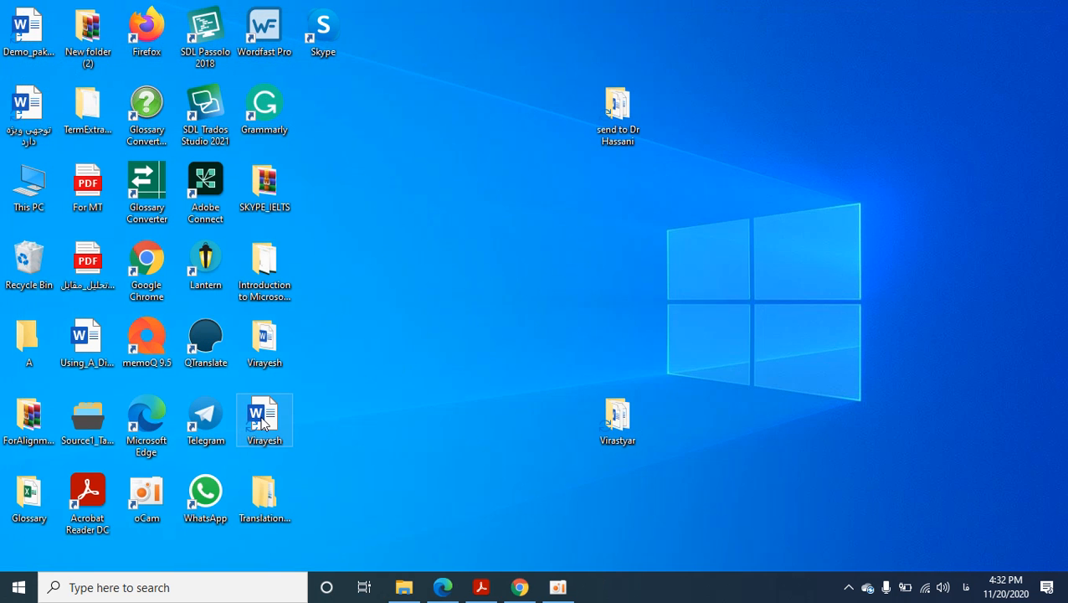
- Open the Virayesh document from the Virastyar folder on the desktop
double_click(624, 419)
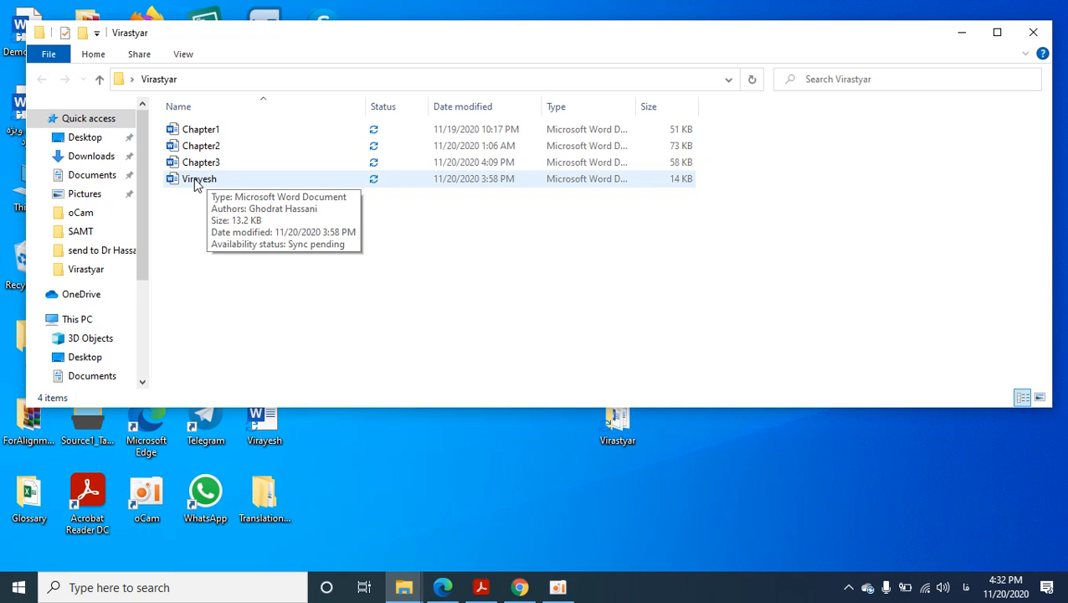
double_click(195, 180)
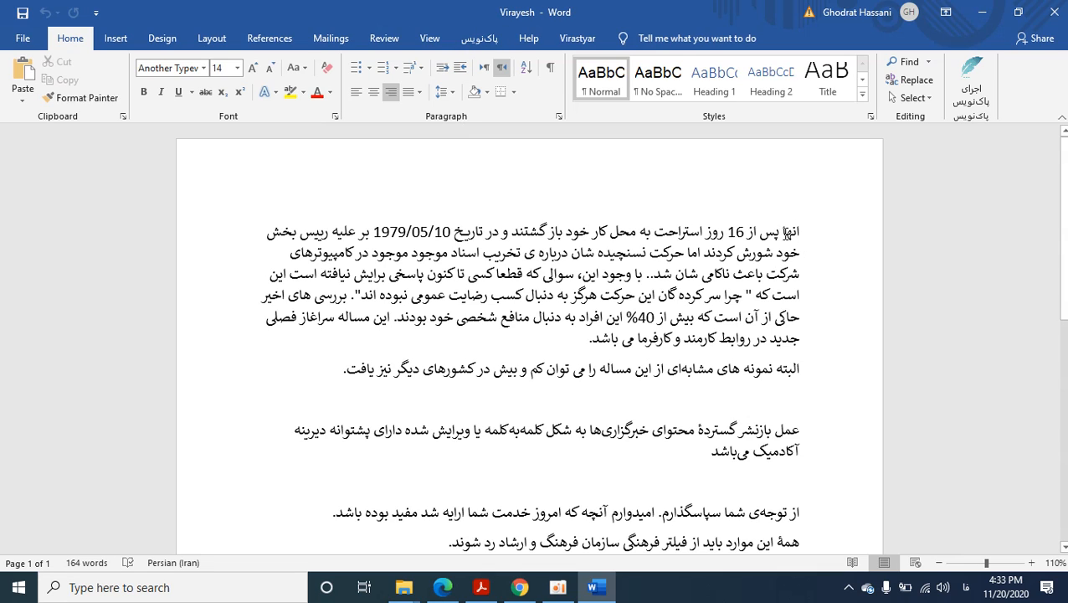
- Try deleting the last letter of the document's first word, and undo the deletion
click(783, 233)
key(BackSpace)
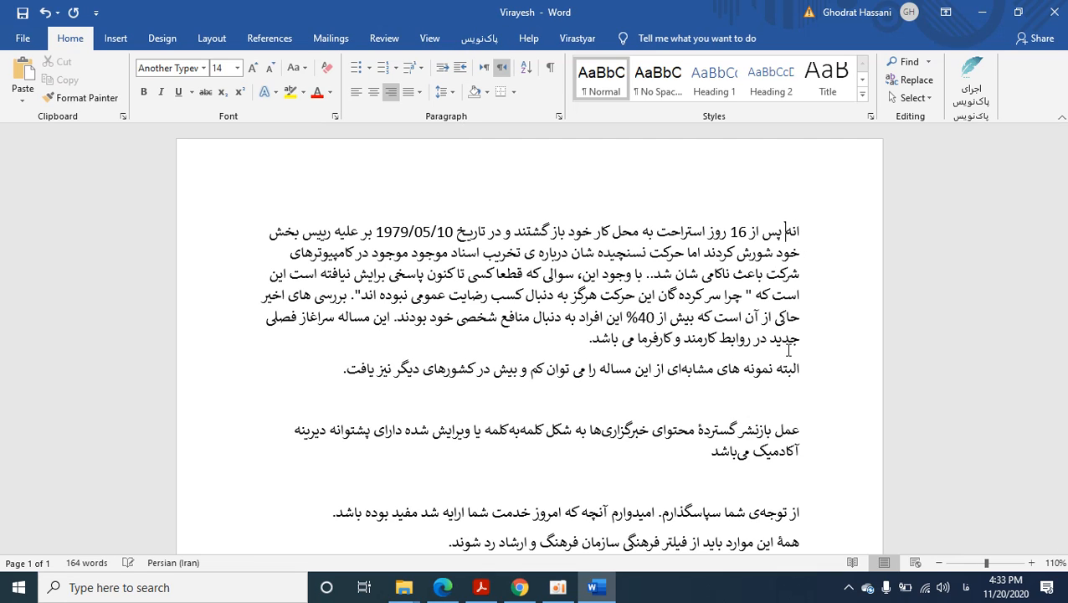
key(ctrl+z)
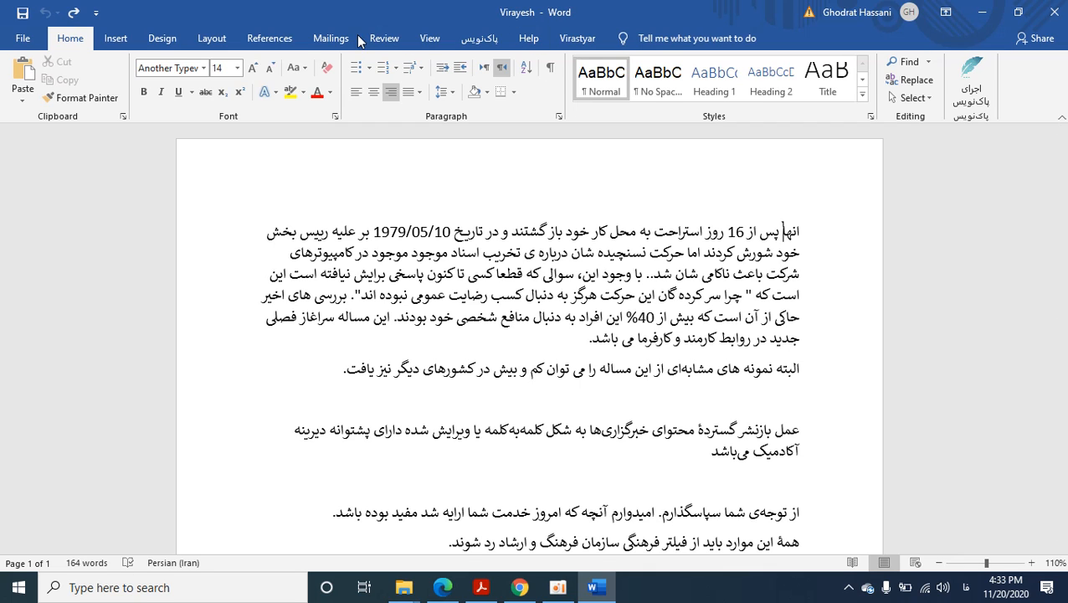
- Turn on Track Changes in the document opened from the Virastyar folder
click(382, 37)
click(600, 98)
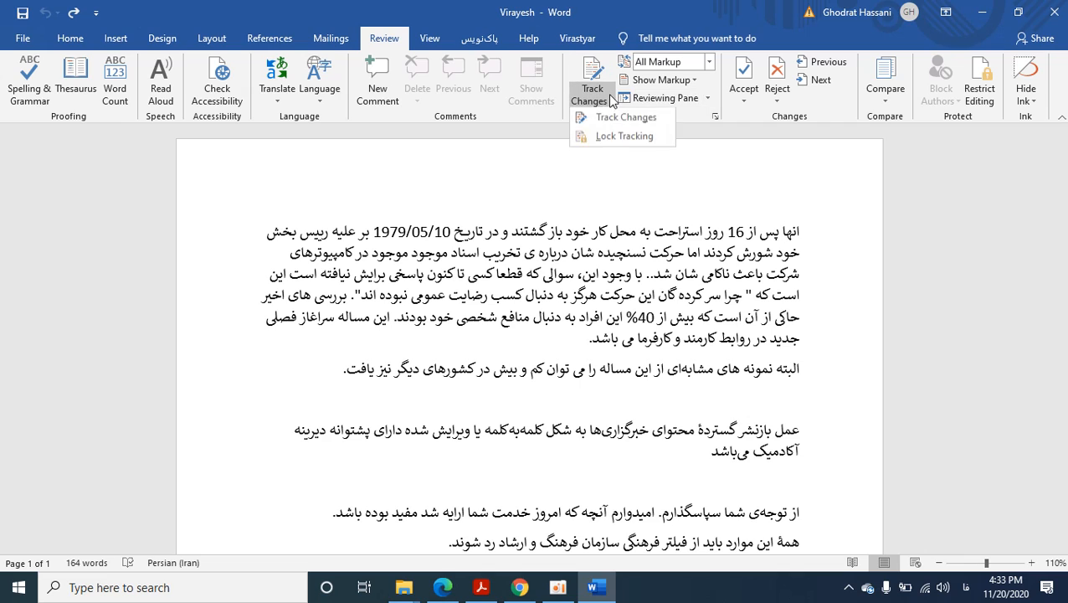
click(644, 120)
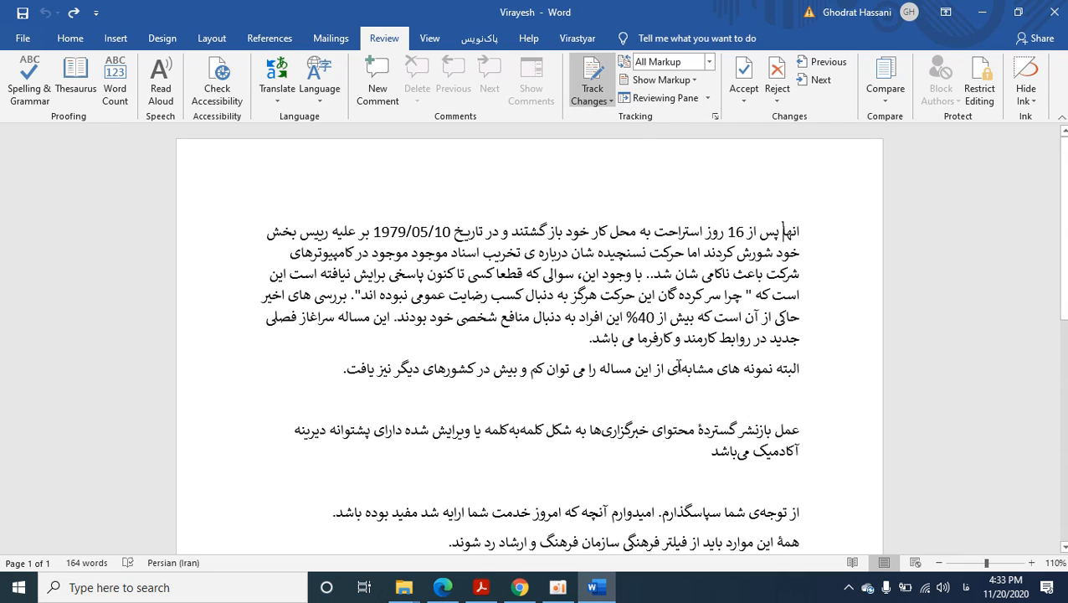
- Insert some random test letters at the end of the first paragraph to try change tracking, and remove them again
click(588, 343)
text(دددذررر)
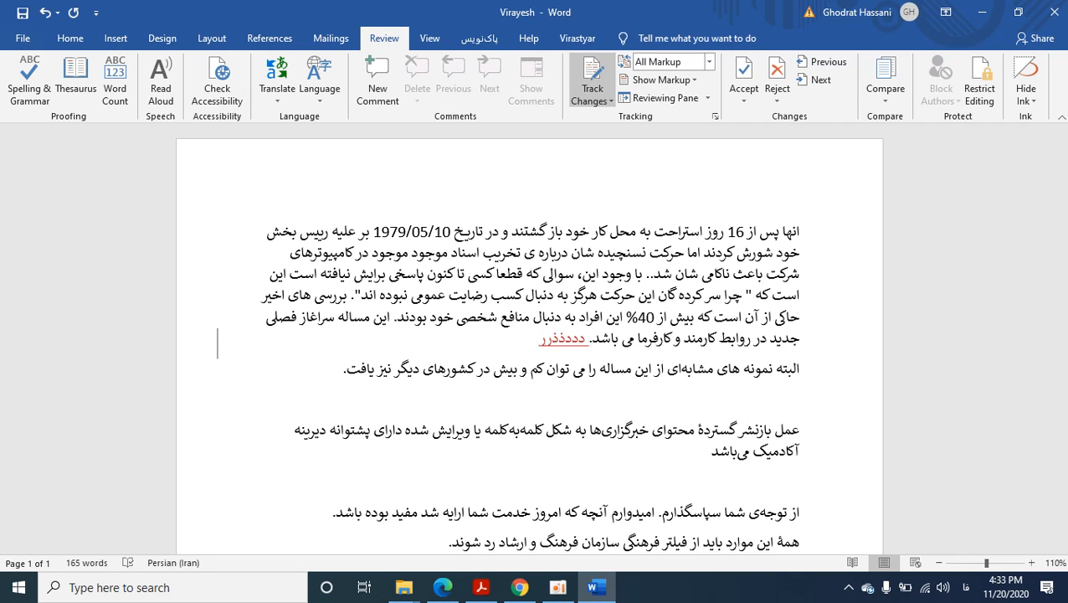
key(BackSpace)
key(BackSpace)
key(BackSpace)
key(BackSpace)
key(BackSpace)
key(BackSpace)
key(BackSpace)
key(BackSpace)
key(BackSpace)
key(BackSpace)
key(BackSpace)
key(BackSpace)
key(BackSpace)
key(BackSpace)
key(BackSpace)
key(ctrl+z)
key(ctrl+z)
key(ctrl+z)
key(ctrl+z)
key(ctrl+z)
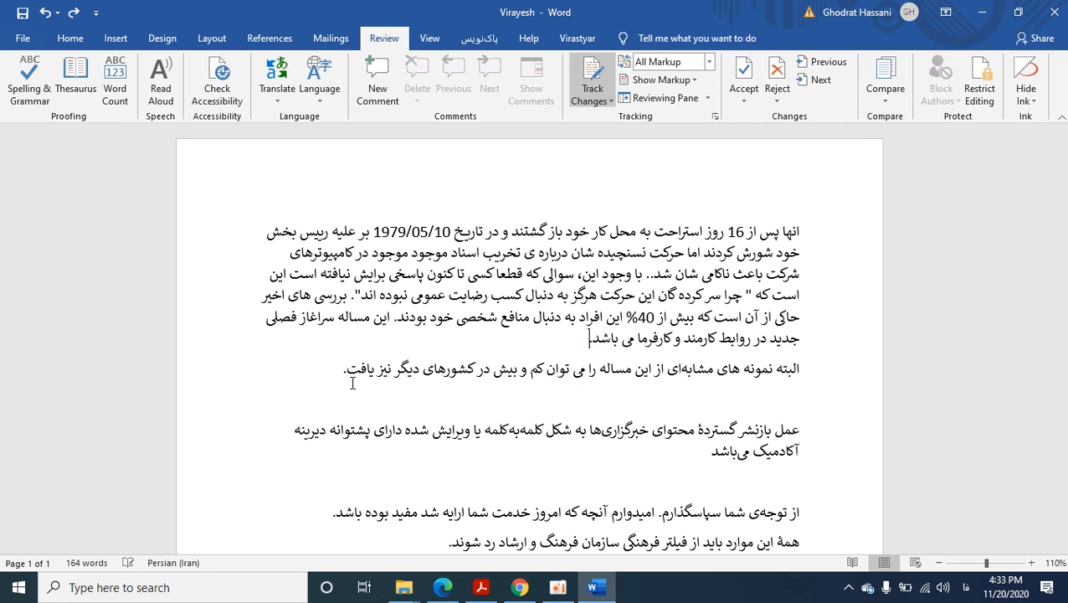
- Run Virastyar's character preprocessing (نویسه‌ها) on the whole document and accept its warning
click(577, 38)
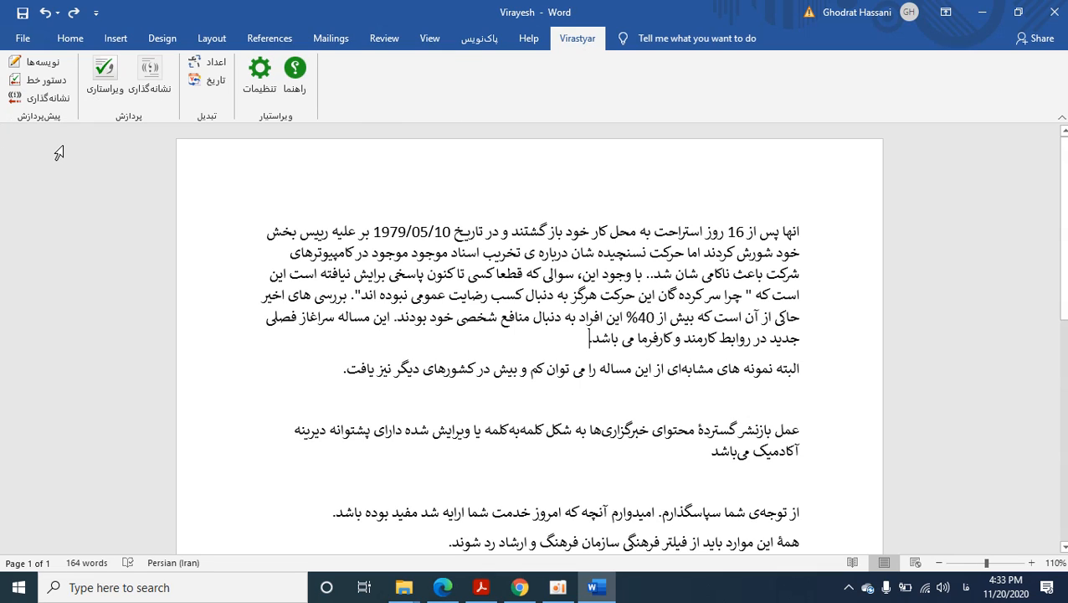
click(44, 67)
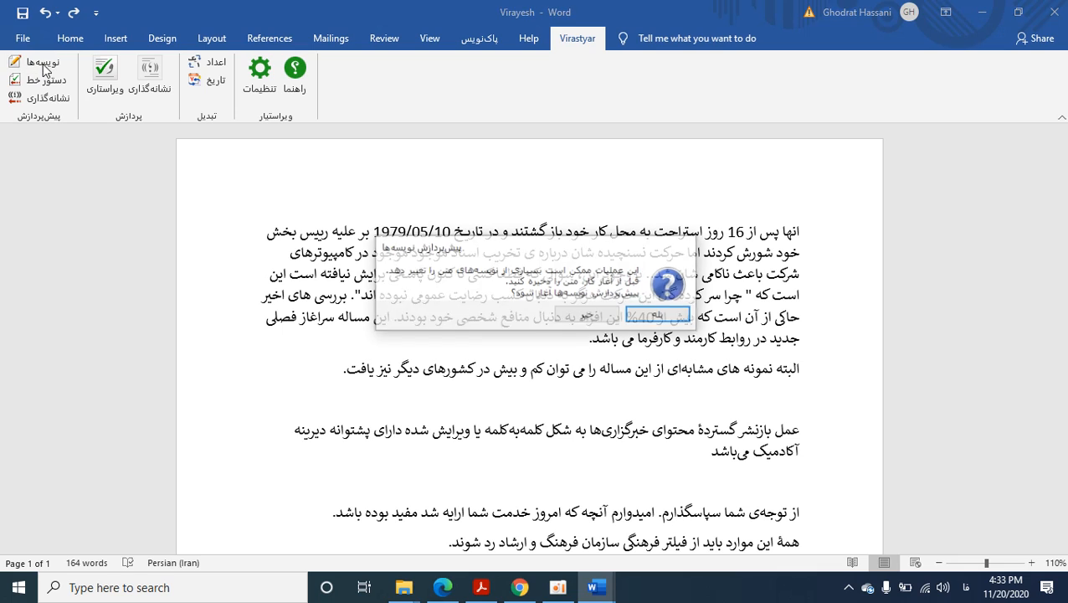
click(670, 316)
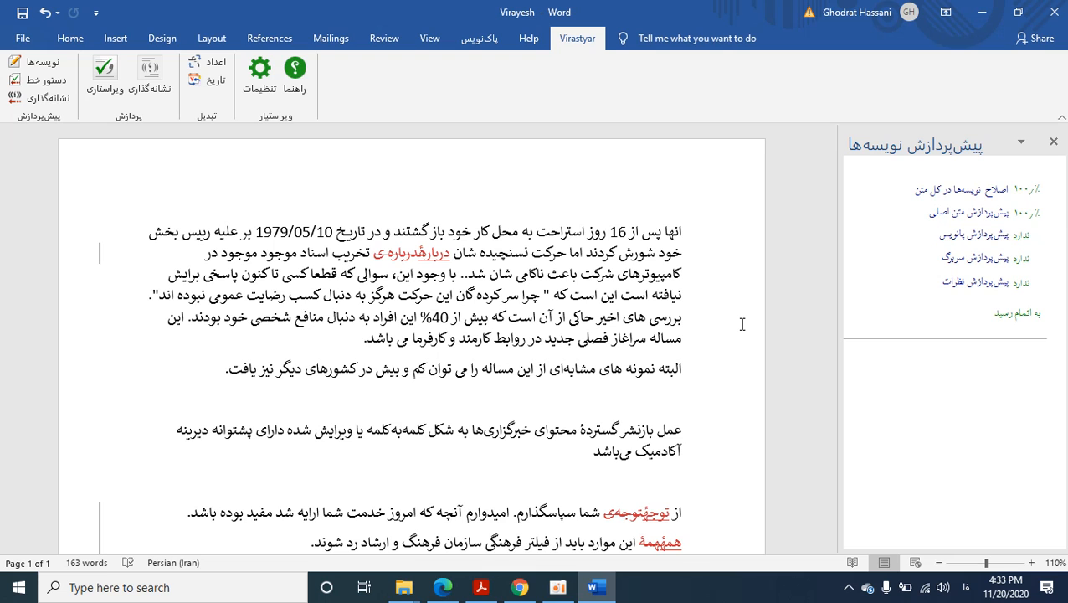
- Examine the tracked insertions and deletions made by the preprocessing in the first paragraph and the last two lines
scroll(736, 322, down, 2)
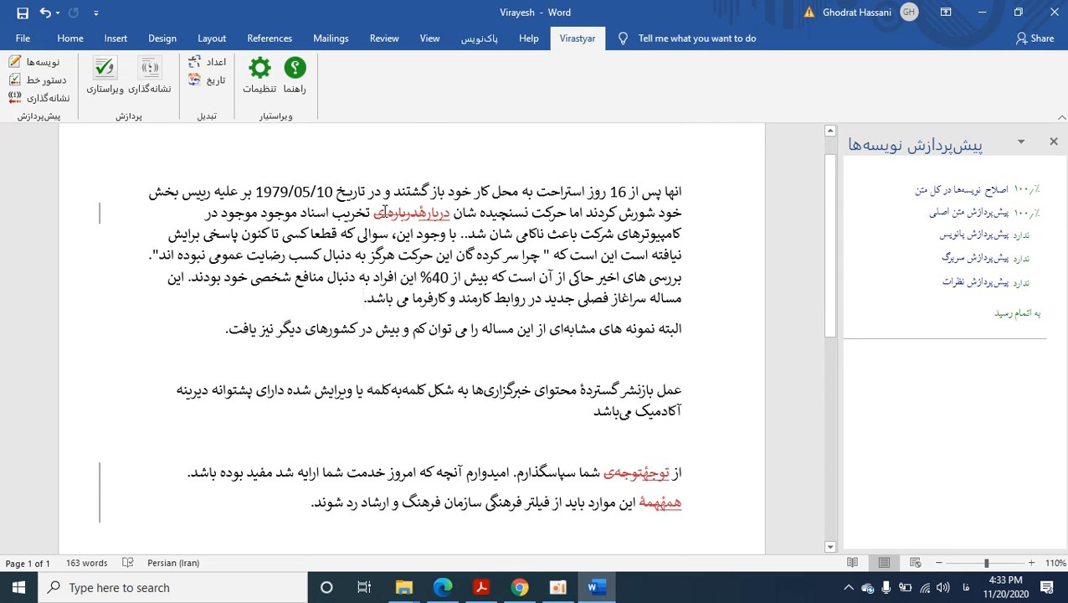
mouse_move(387, 212)
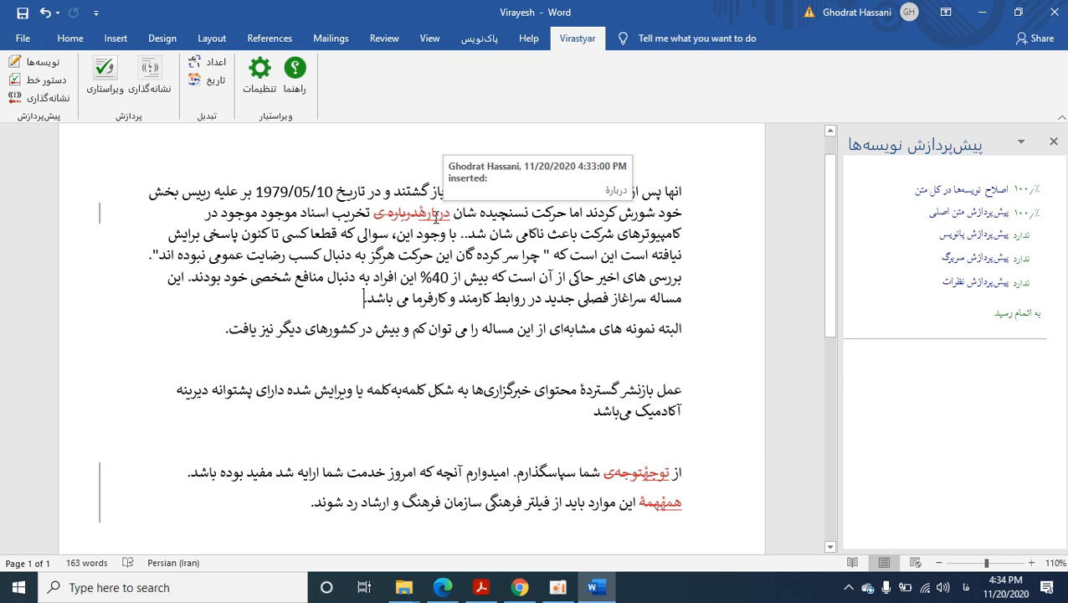
scroll(595, 318, down, 3)
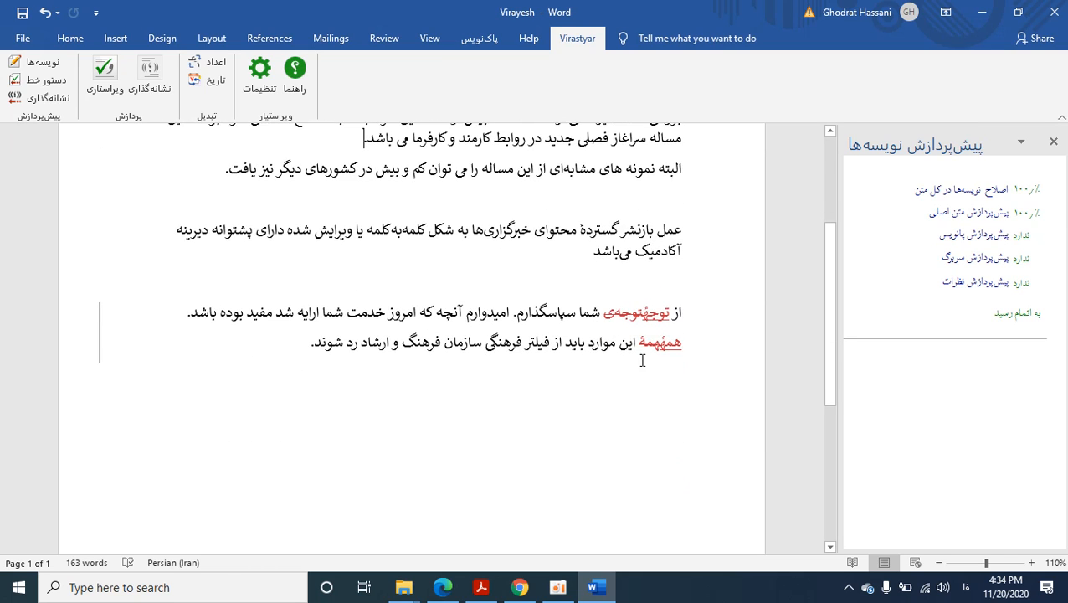
mouse_move(621, 317)
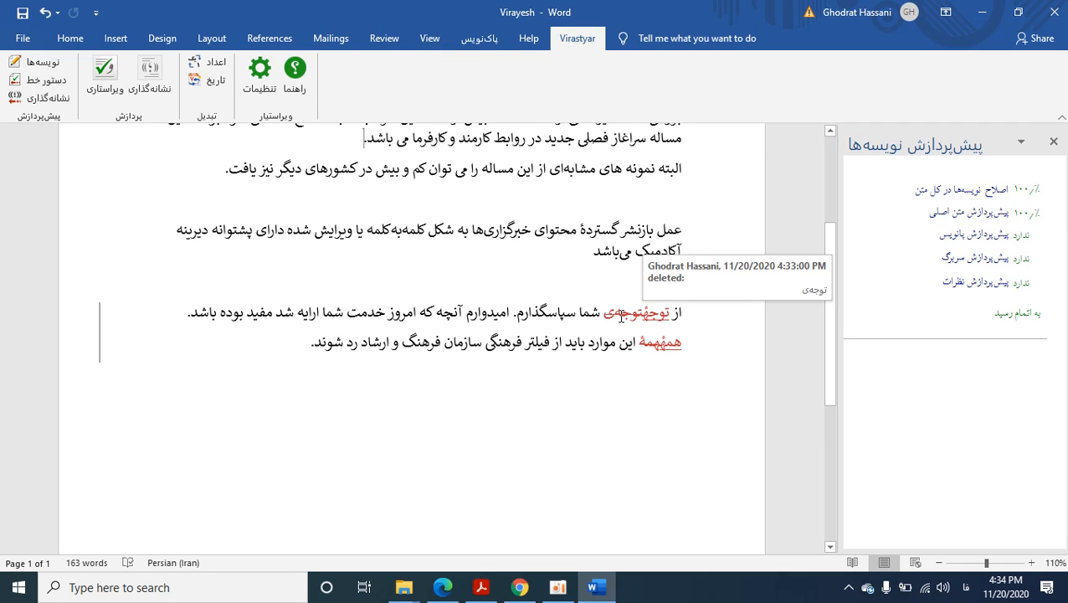
mouse_move(663, 312)
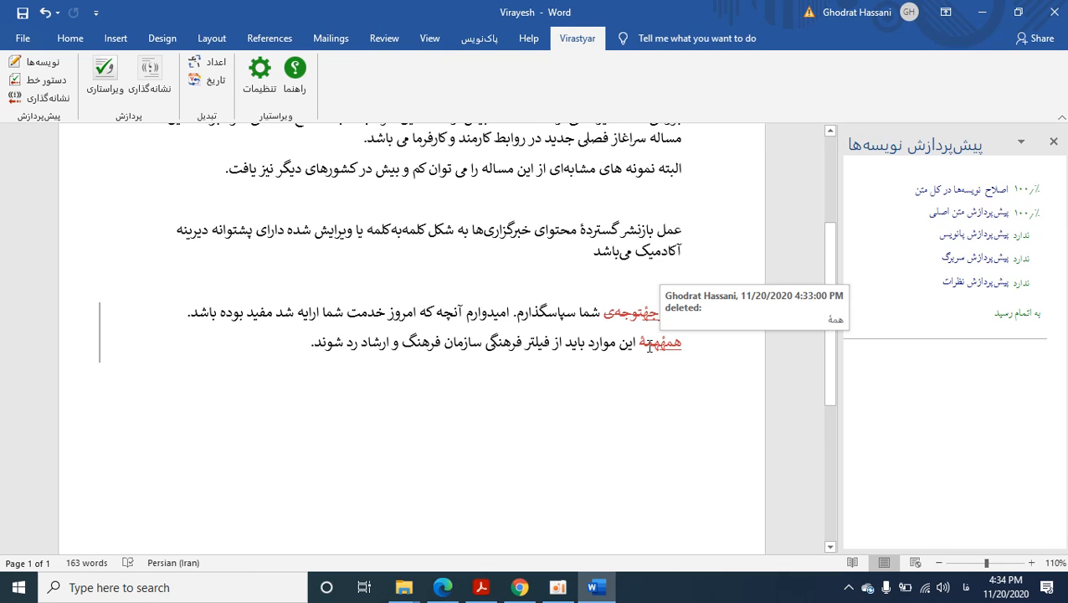
mouse_move(676, 347)
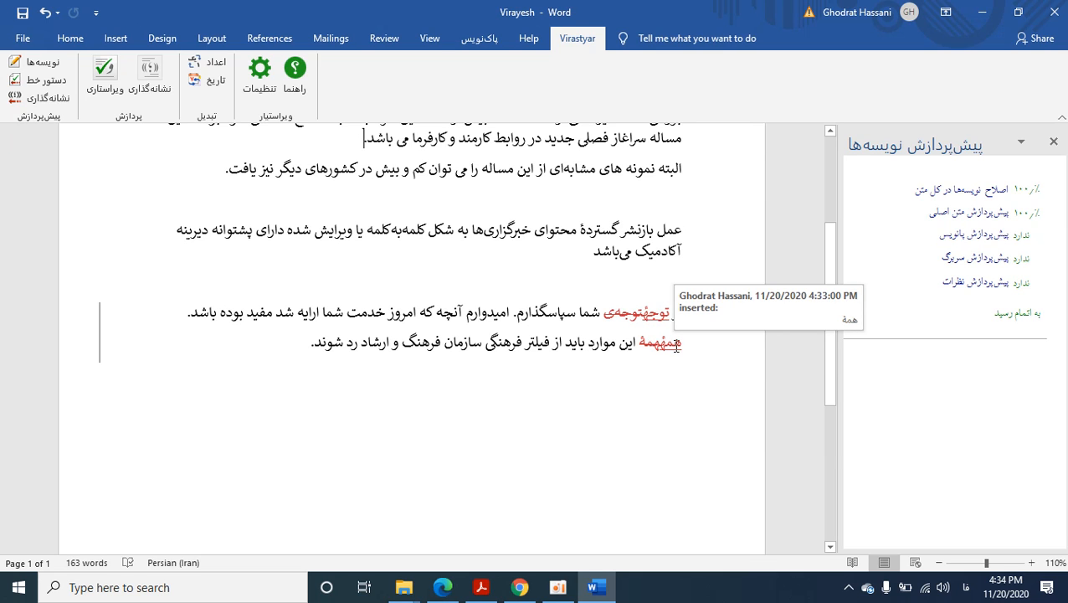
scroll(649, 403, up, 2)
scroll(648, 407, up, 2)
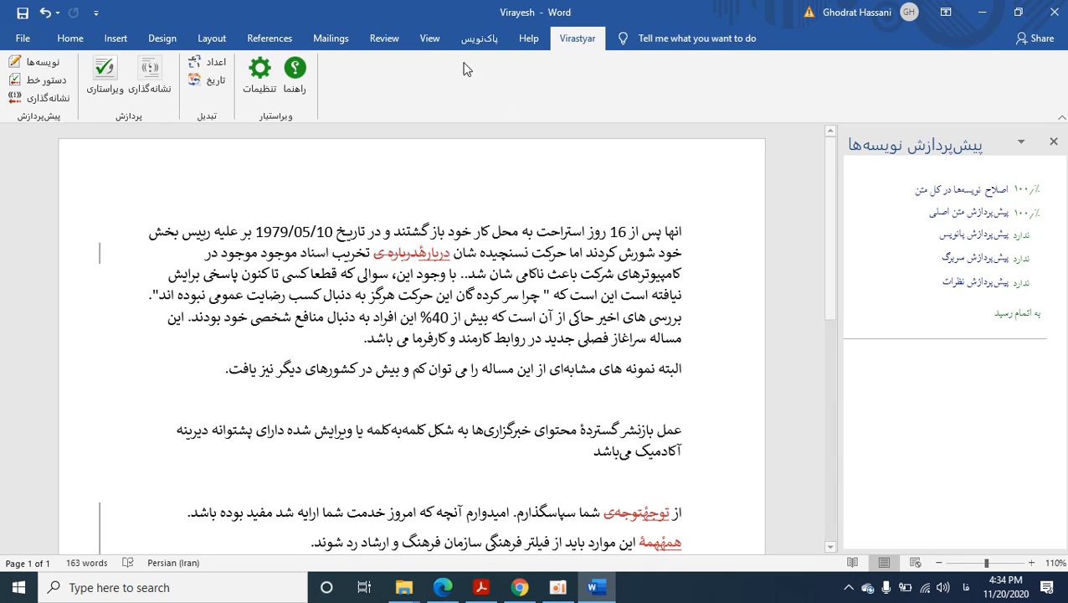
- Accept all tracked character corrections in the document and check the corrected words in the first paragraph and the last two lines
click(389, 41)
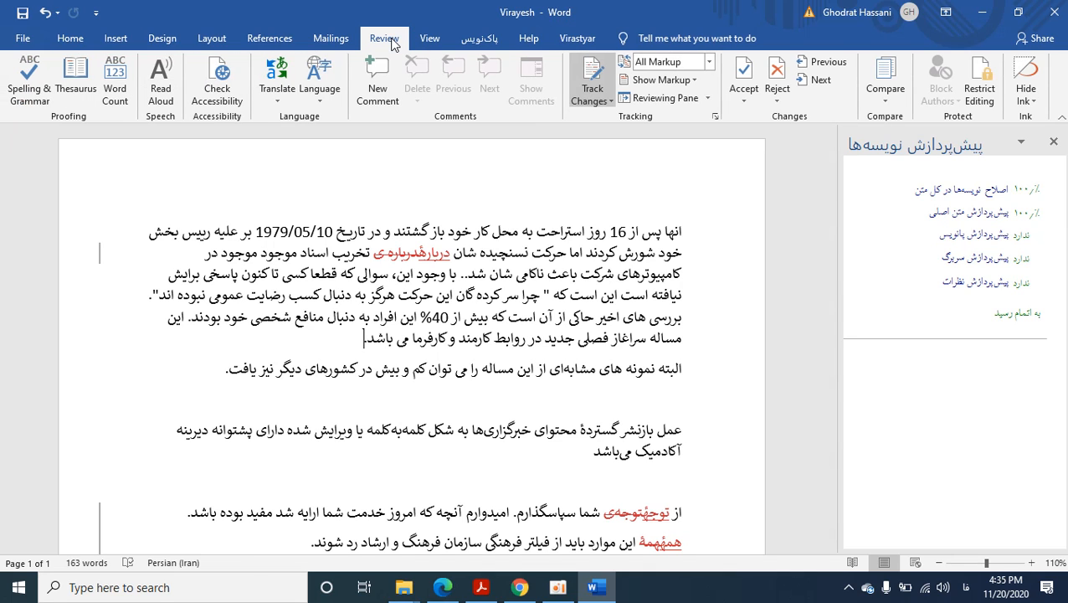
click(747, 101)
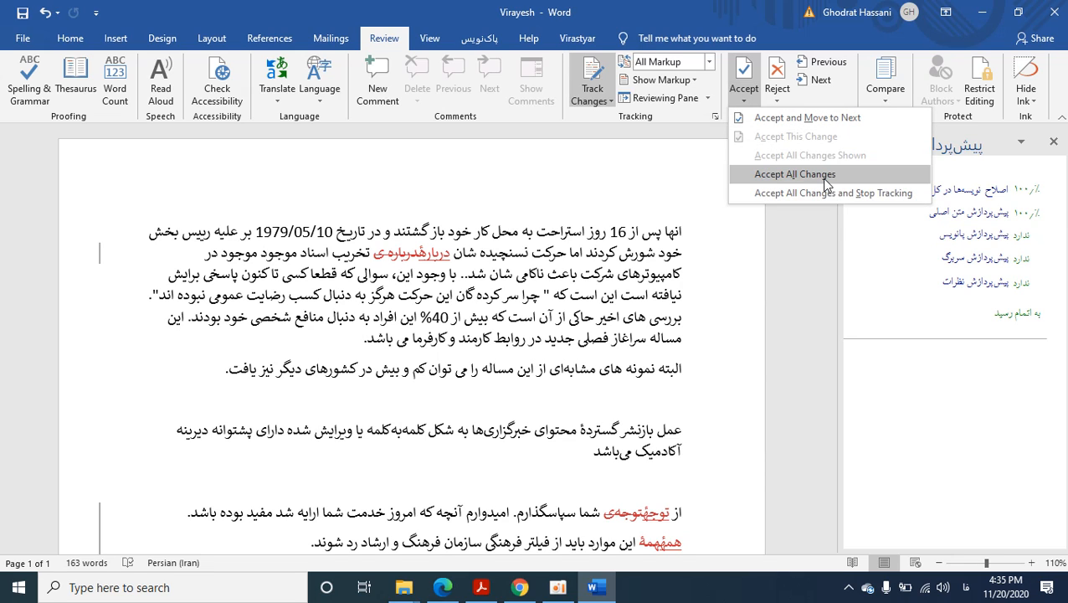
click(795, 174)
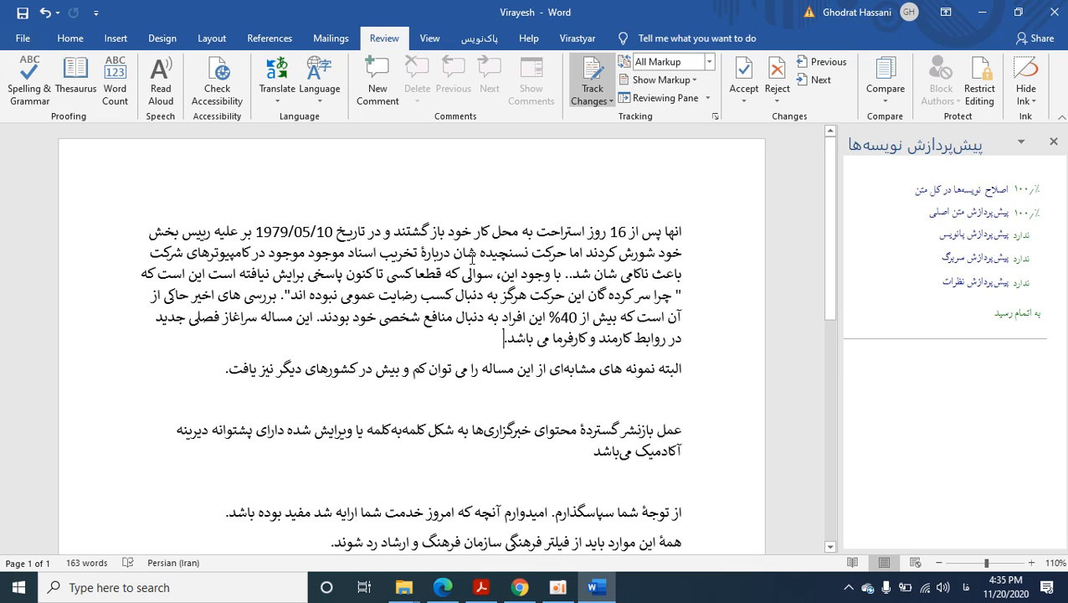
drag(417, 252, 452, 252)
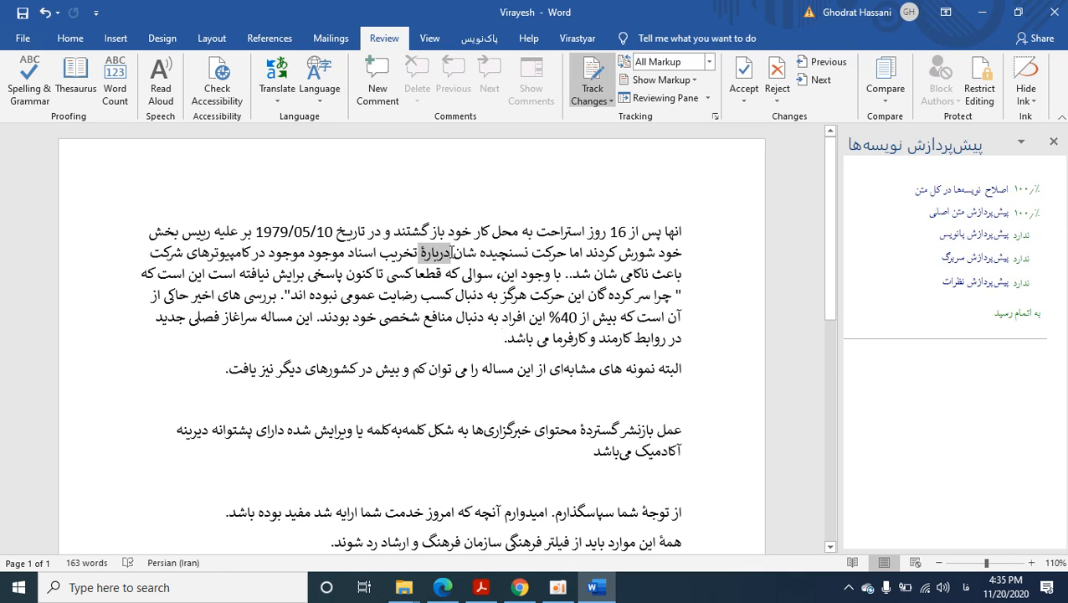
scroll(737, 377, down, 3)
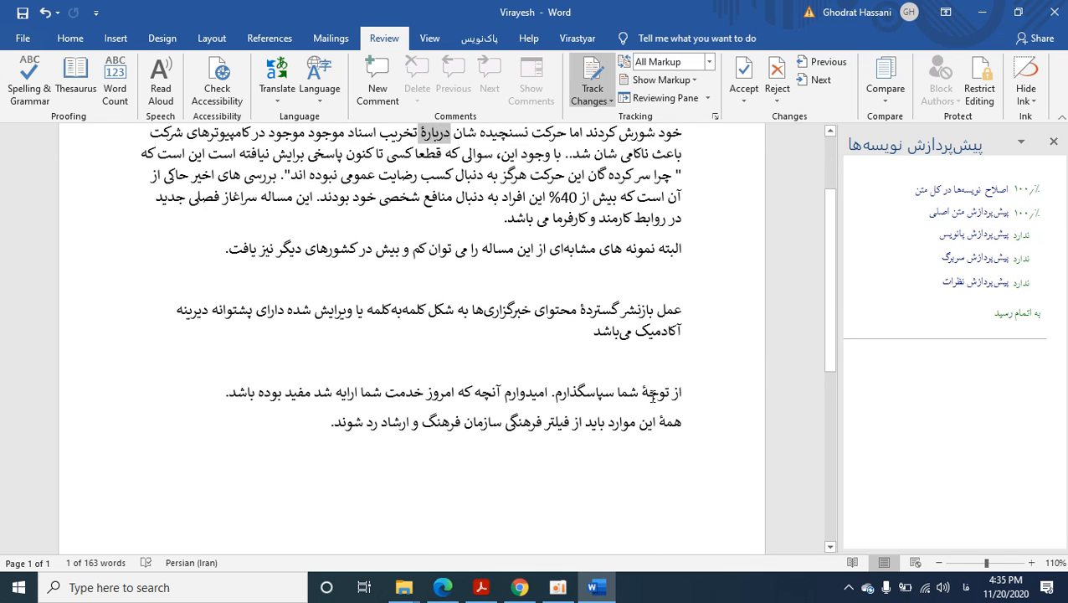
drag(645, 392, 681, 423)
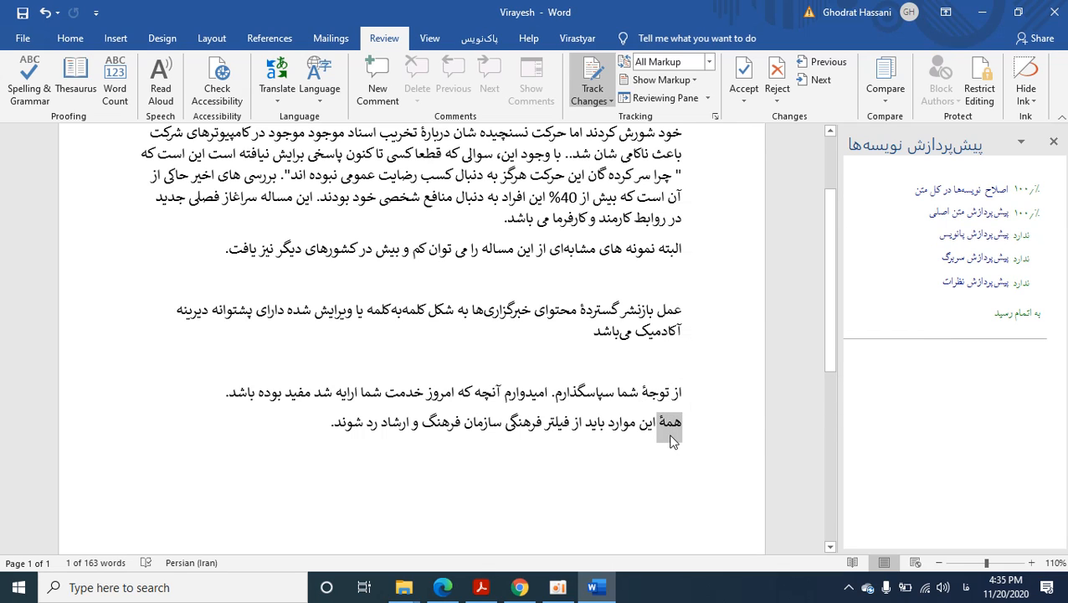
click(670, 436)
- Run Virastyar's orthography preprocessing (دستور خط), accept its warning, and look over the tracked corrections it makes
click(578, 41)
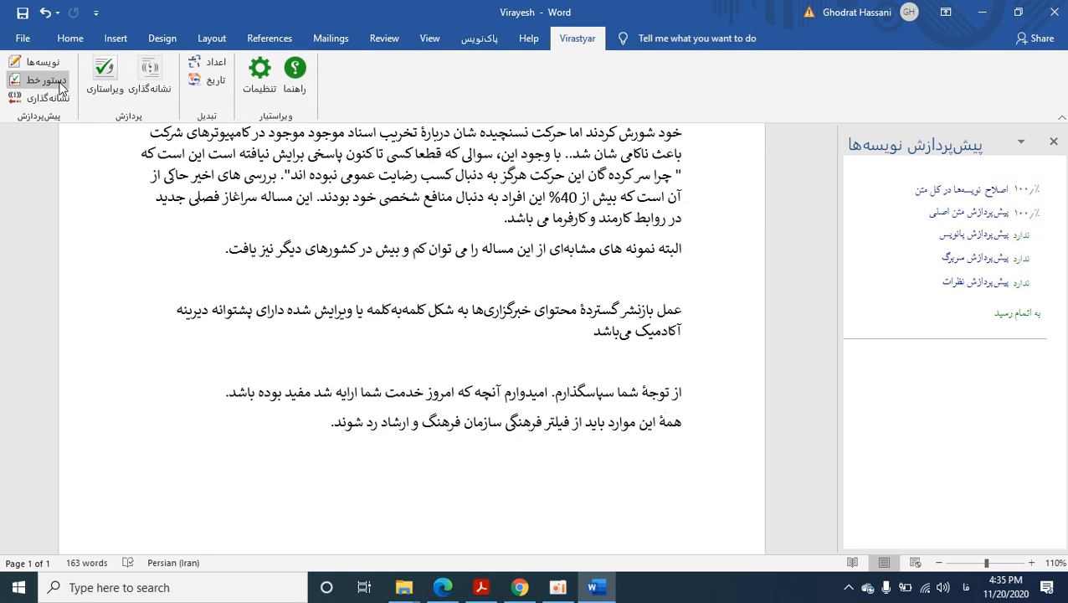
click(42, 80)
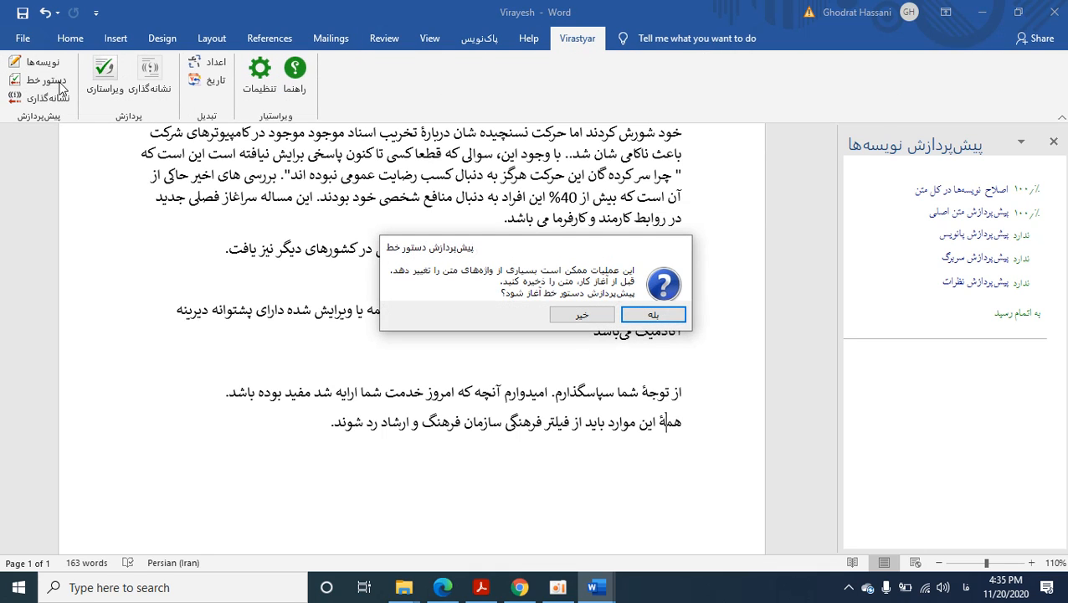
click(657, 318)
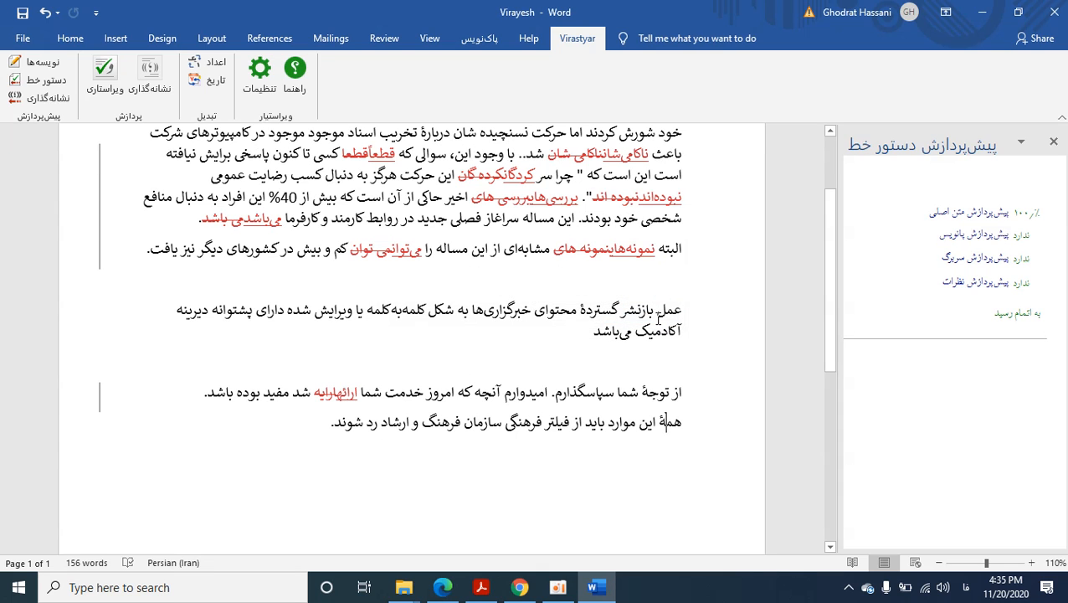
scroll(667, 276, up, 2)
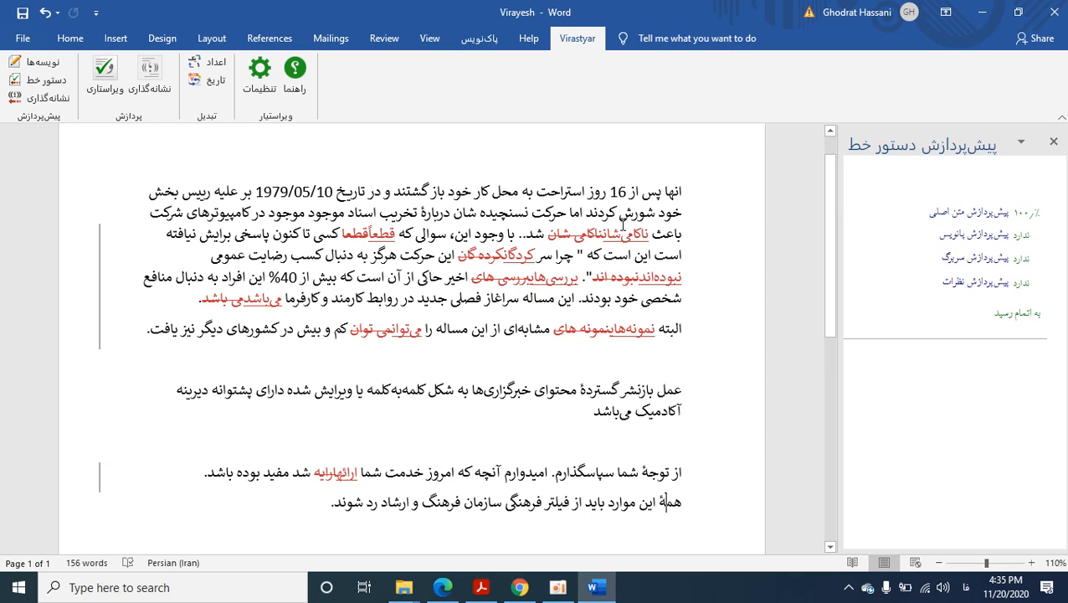
mouse_move(574, 233)
mouse_move(620, 240)
scroll(621, 239, down, 3)
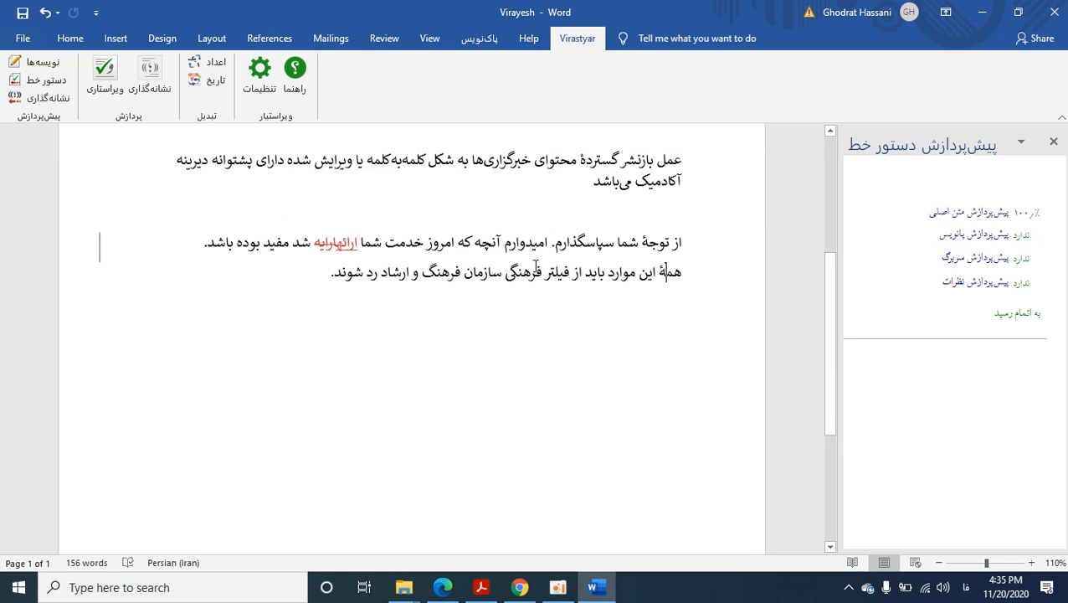
- Write the test word میشود two lines below the last line and split it with a space into می شود
click(313, 264)
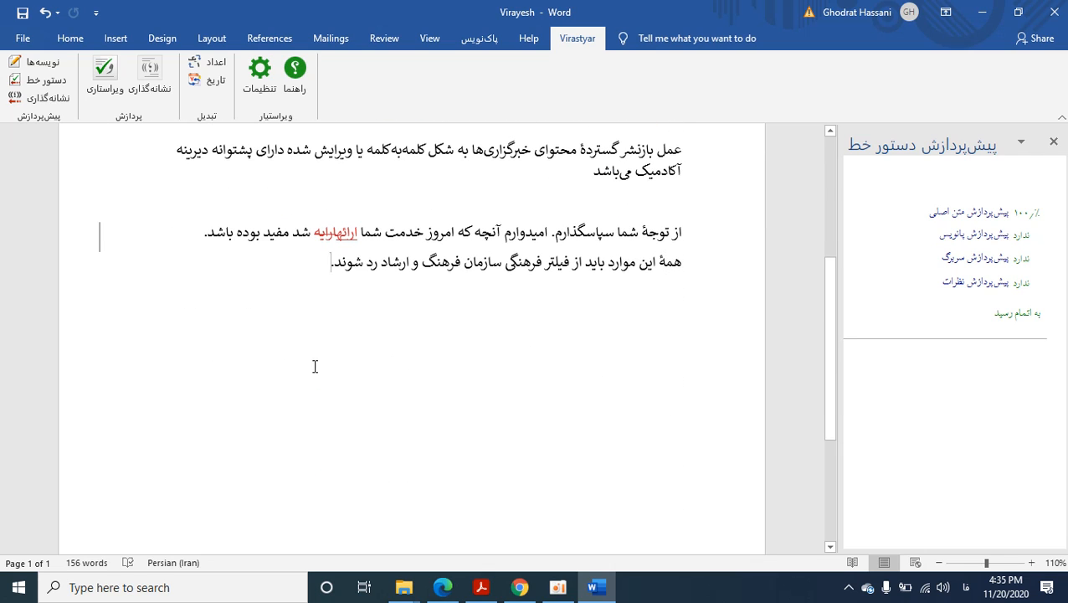
key(Return)
key(Return)
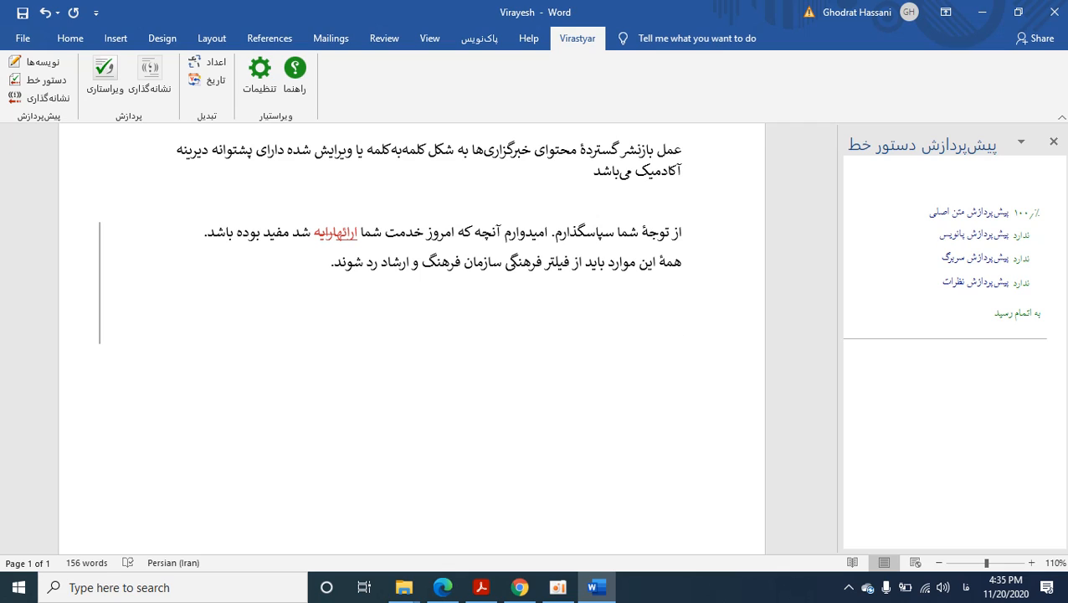
text(مح)
text(شود)
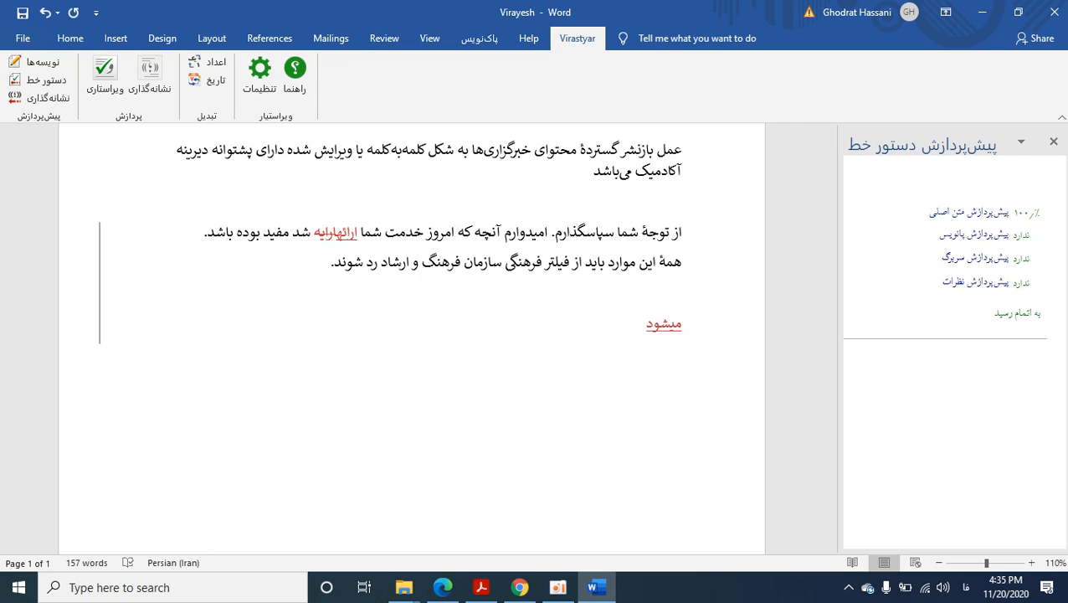
click(671, 324)
key(shift+space)
- Check the word count of the test phrase می شود alone
drag(640, 325, 688, 327)
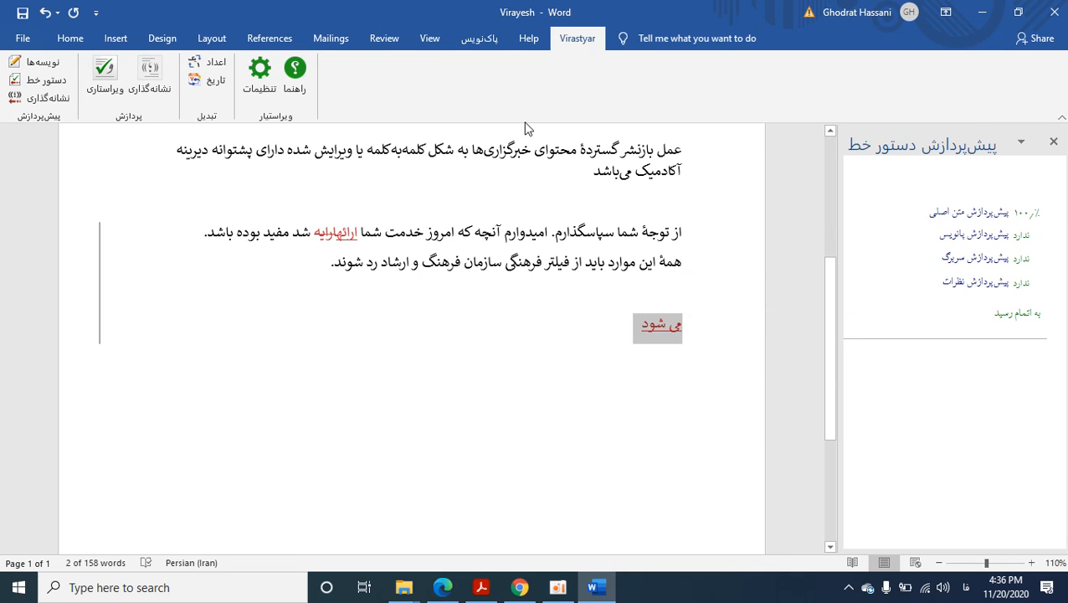
click(390, 46)
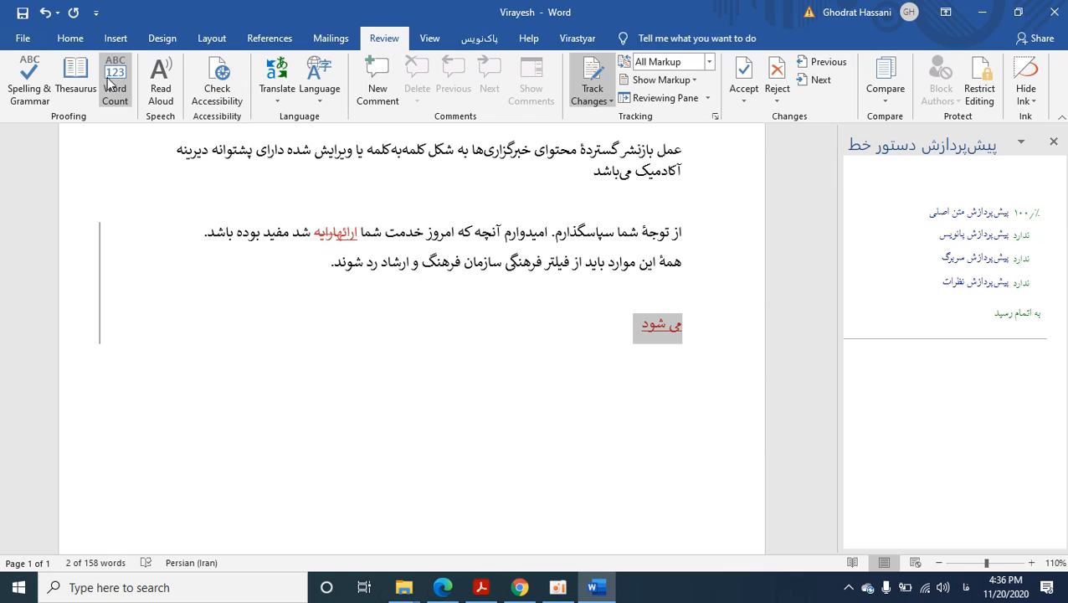
click(115, 81)
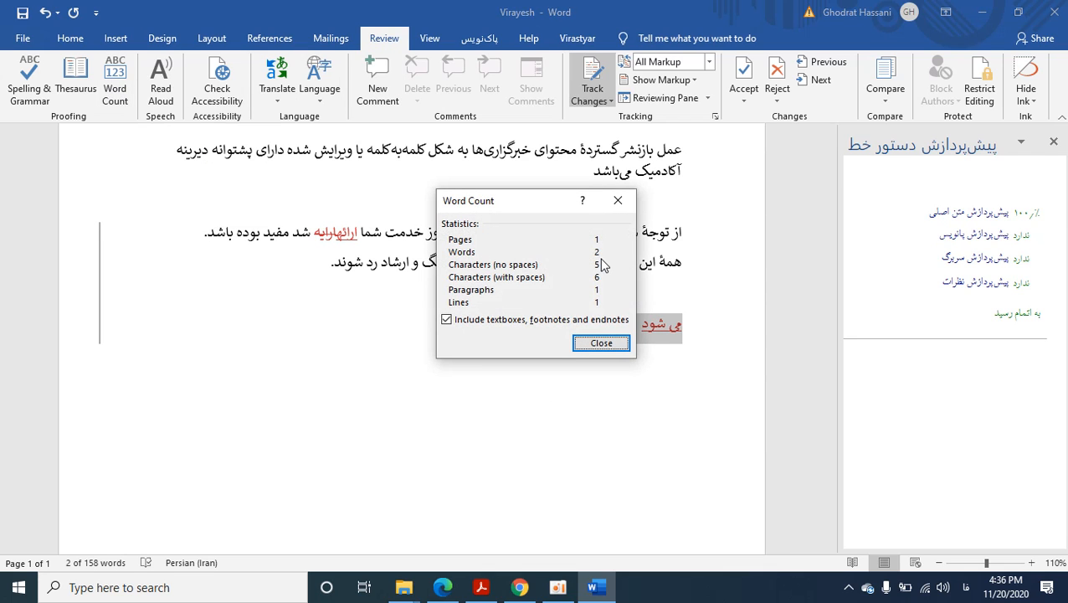
click(618, 200)
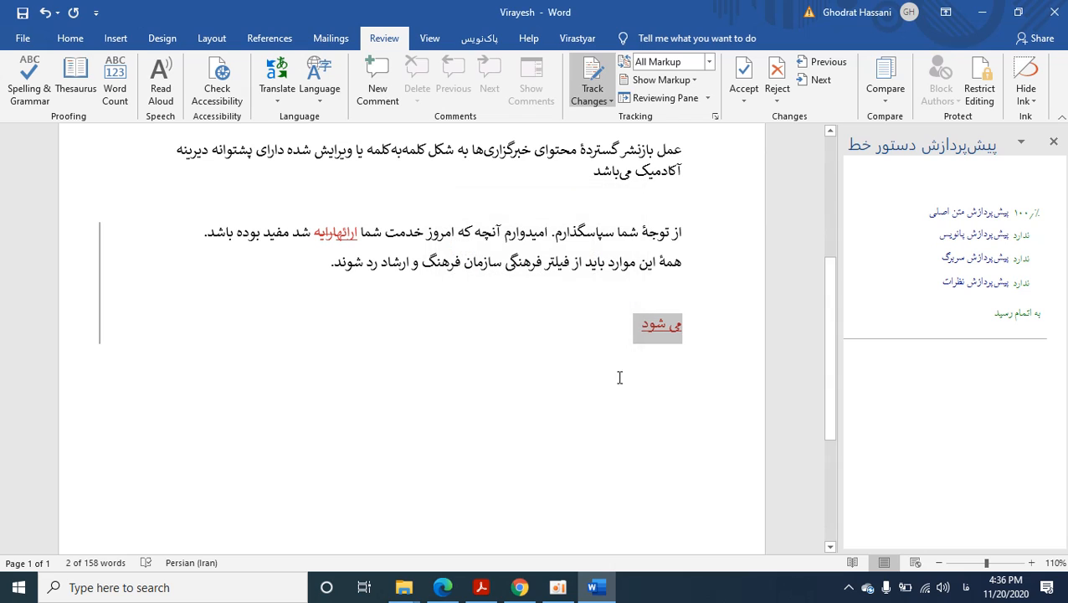
- Replace the space in the test phrase می شود with a half-space to form می‌شود
click(665, 325)
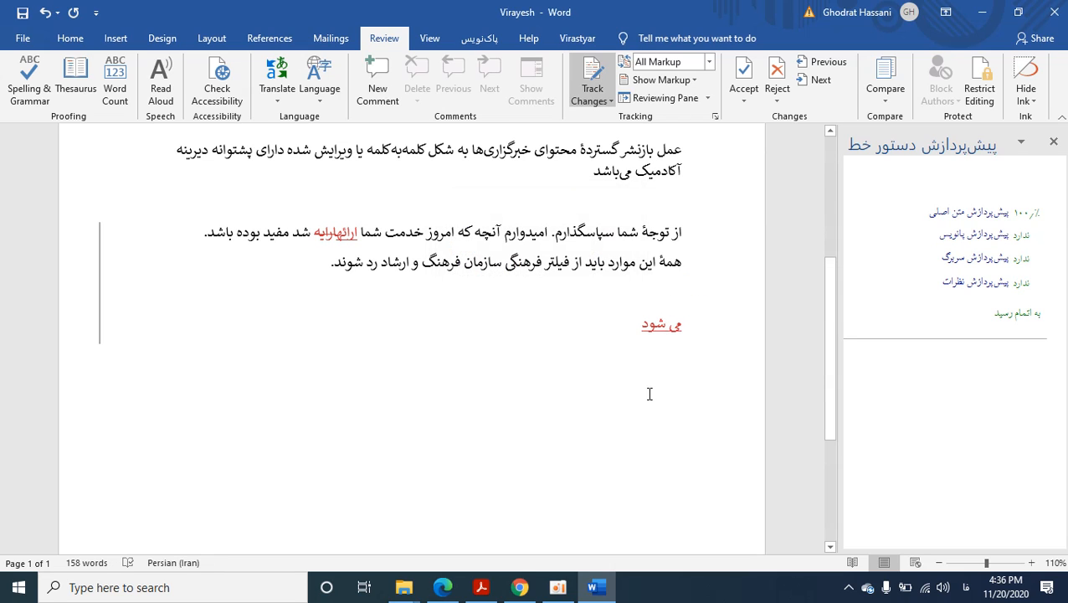
key(BackSpace)
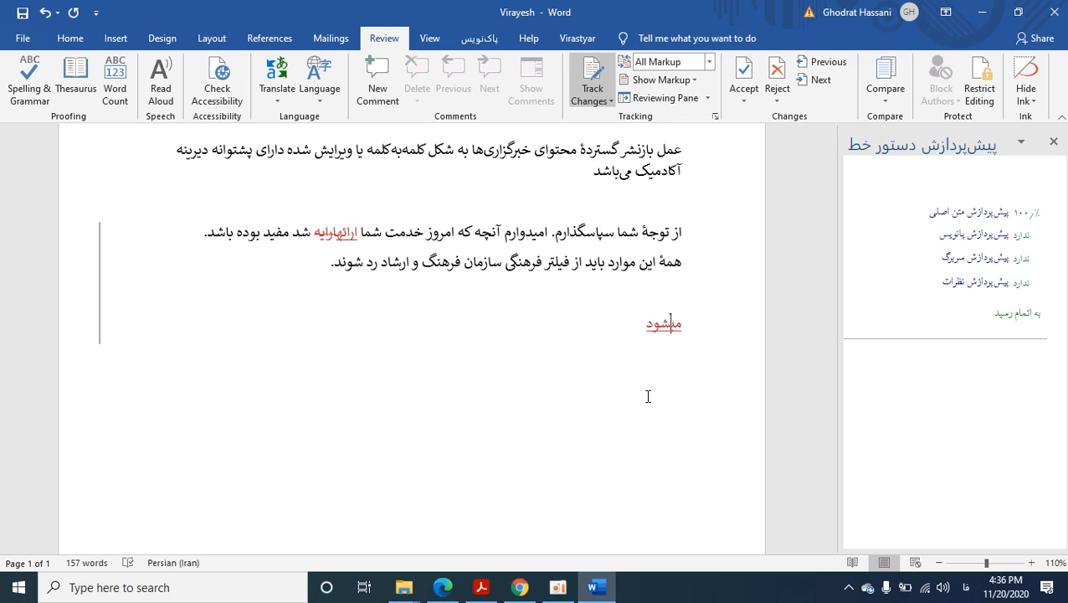
key(shift+space)
key(shift+space)
- Write گوشیهایمان on a new line with a half-space before هایمان, and delete both test words
click(621, 333)
key(Return)
text(گوشیها)
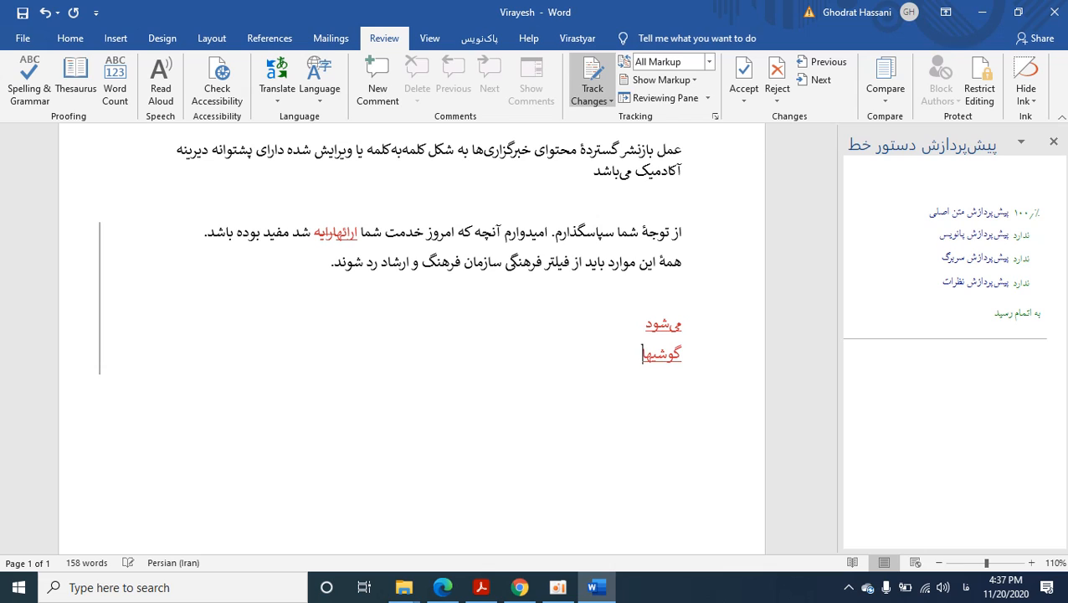
text(یمان)
click(654, 359)
key(shift+space)
key(BackSpace)
key(shift+space)
drag(613, 358, 687, 338)
key(Delete)
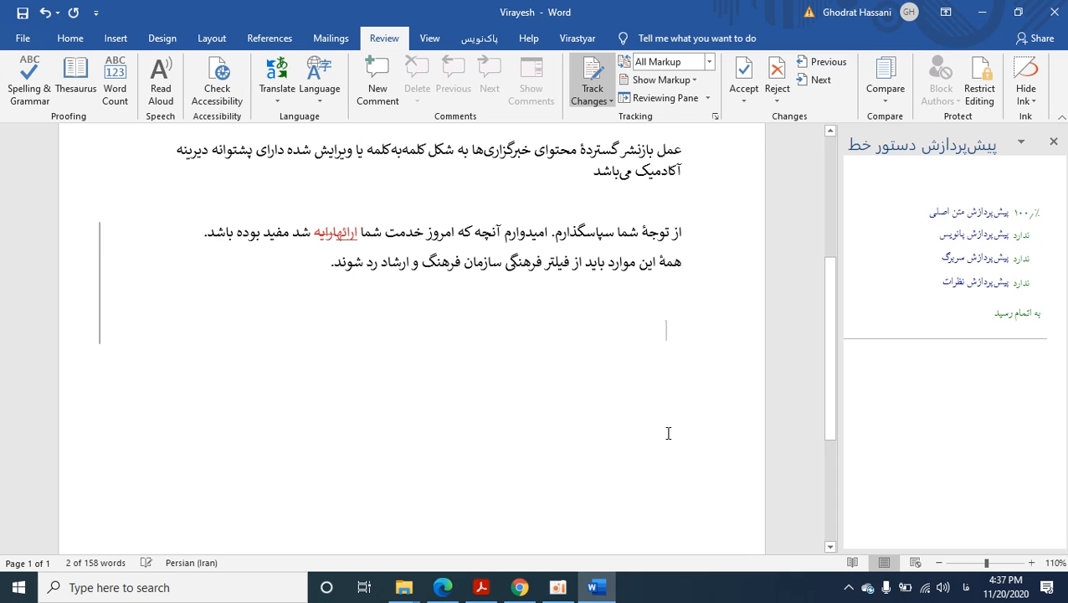
- Examine the tracked orthography corrections throughout the text and the accept and reject options for the insertions قطعاً and ارائه
scroll(669, 433, up, 5)
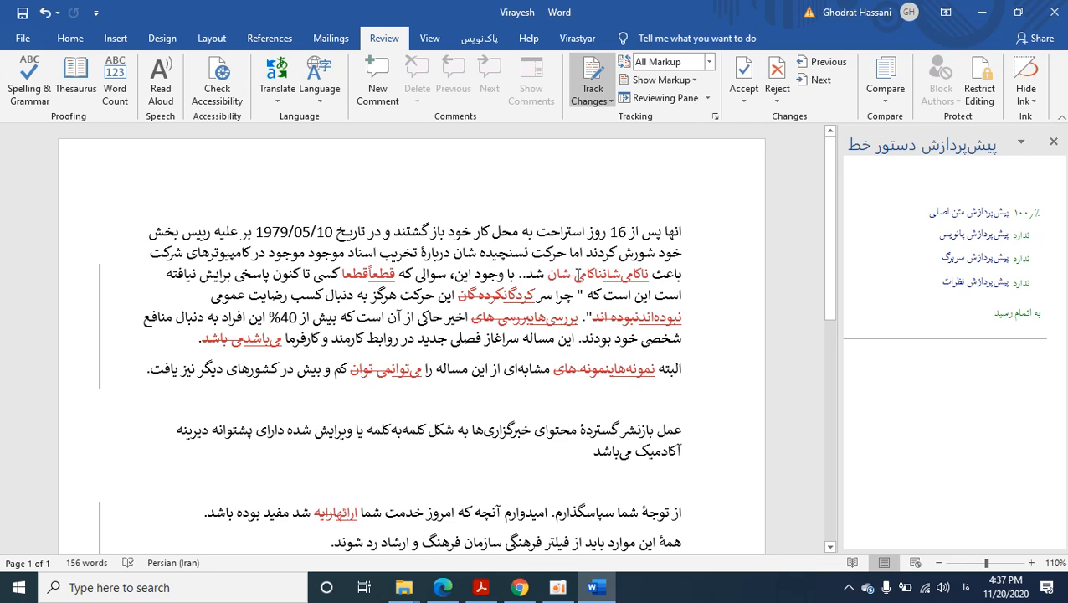
mouse_move(578, 272)
mouse_move(625, 278)
mouse_move(360, 273)
right_click(381, 278)
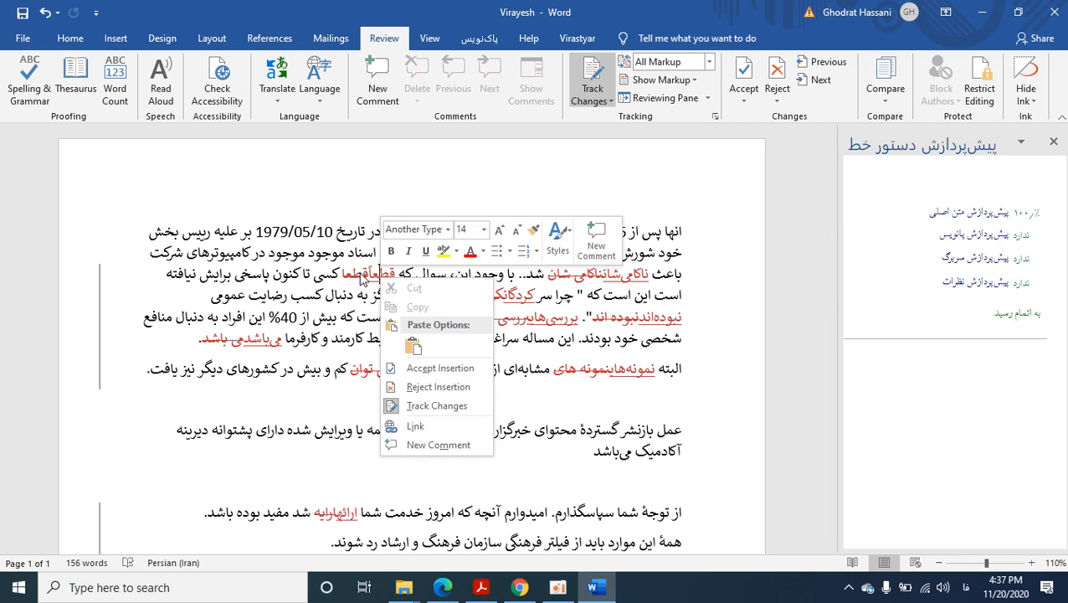
click(438, 370)
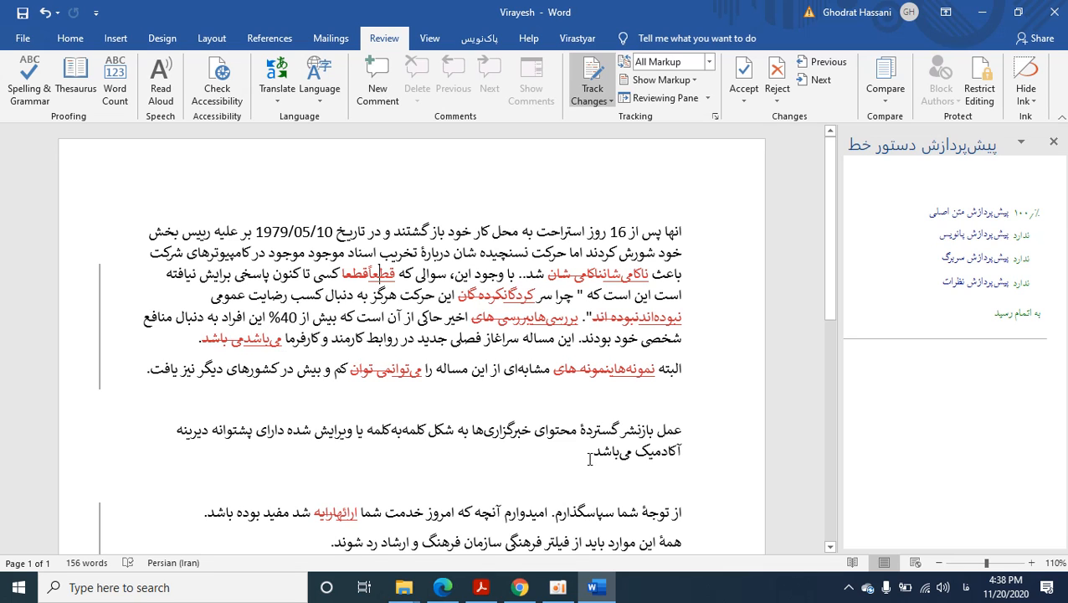
scroll(620, 418, down, 1)
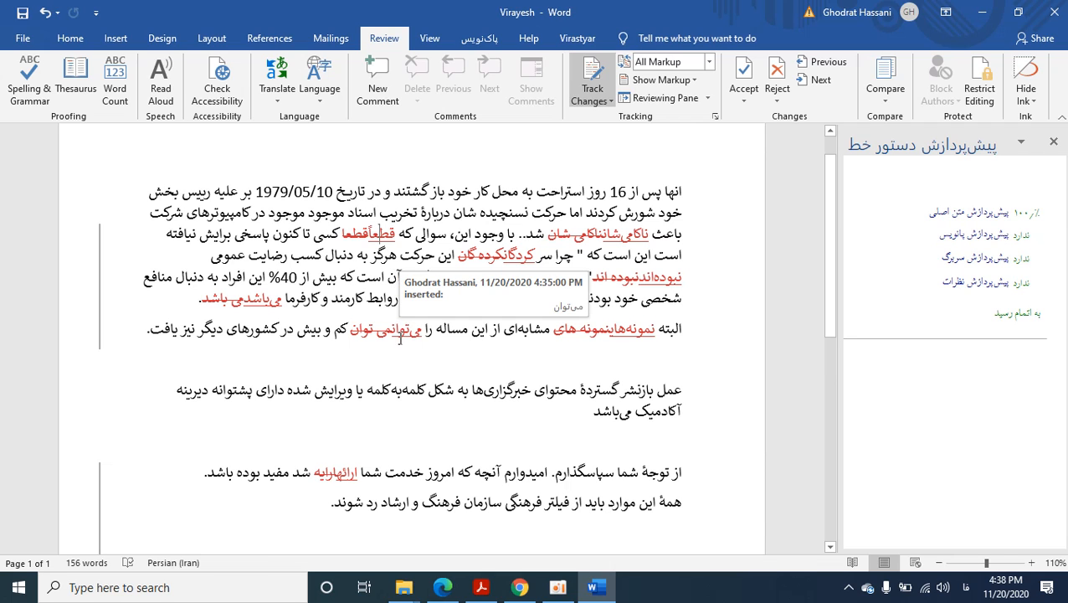
scroll(400, 329, down, 3)
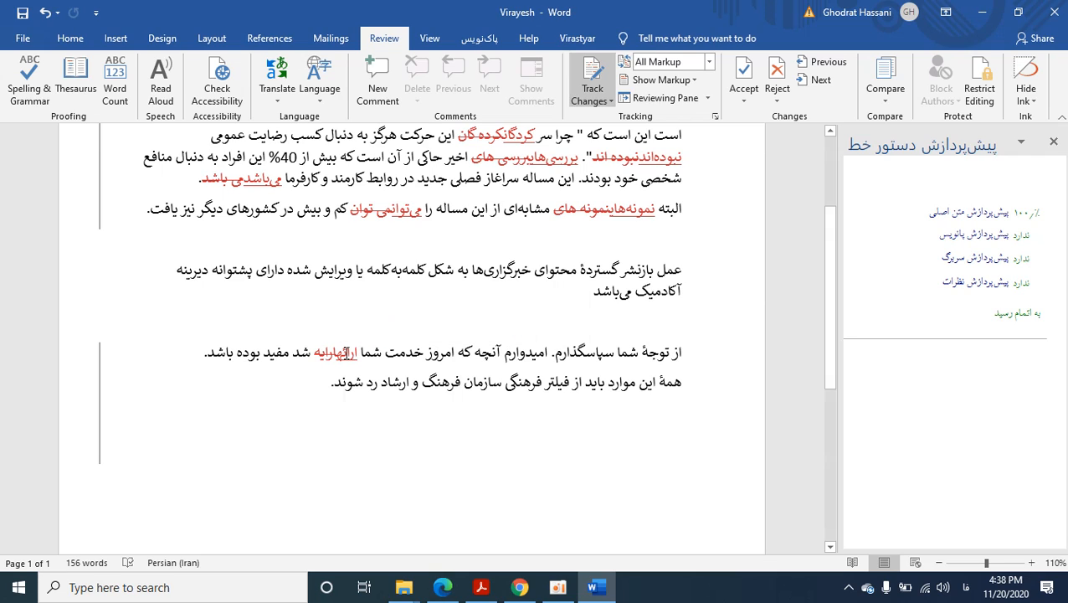
right_click(344, 354)
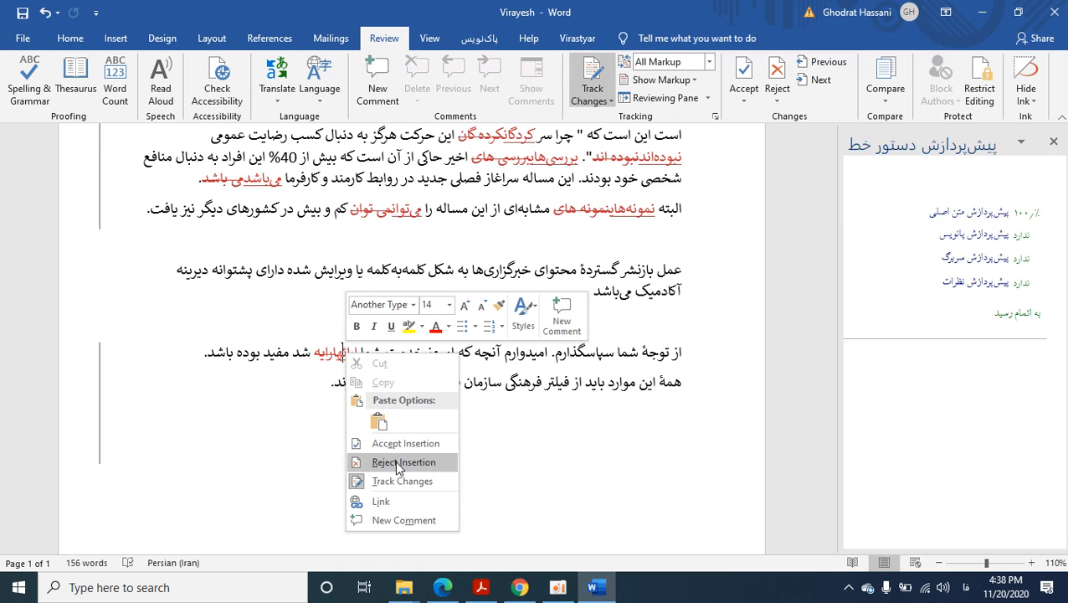
key(Escape)
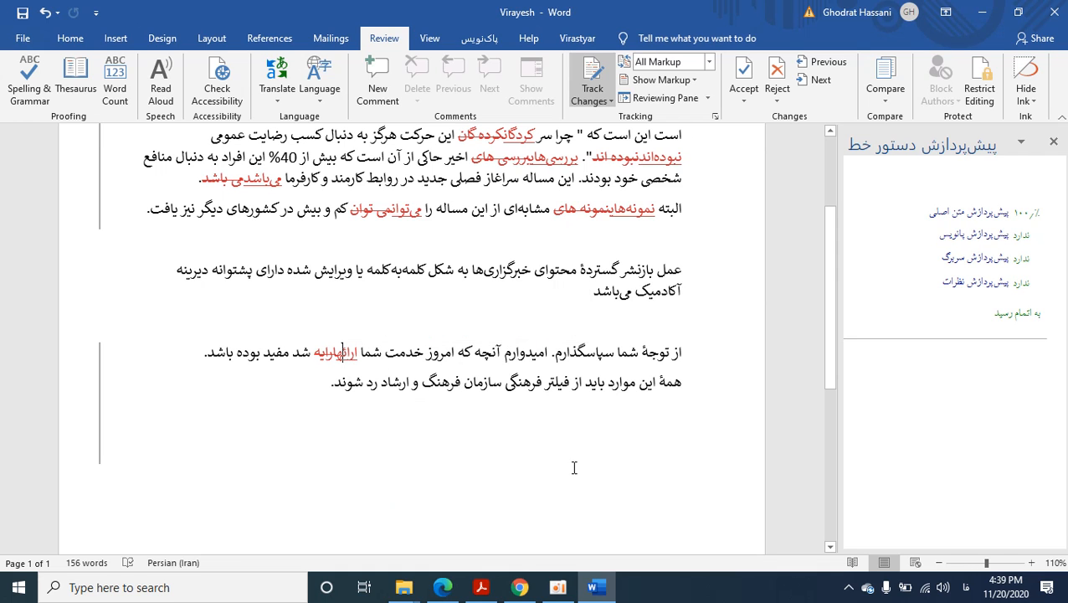
- Accept all tracked orthography corrections in the document and check the cleaned text
scroll(571, 466, up, 3)
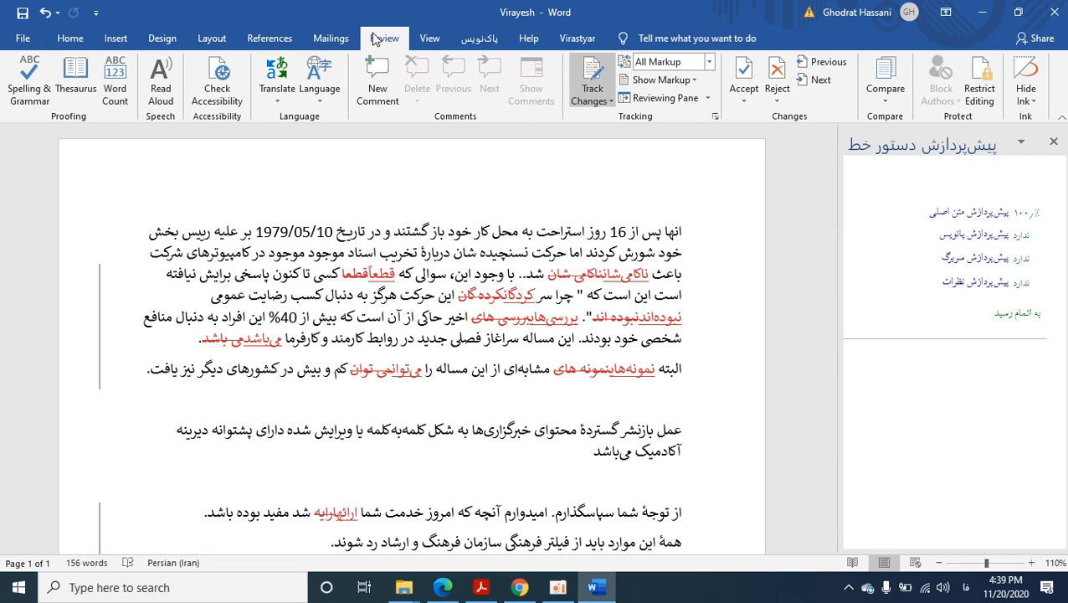
click(746, 102)
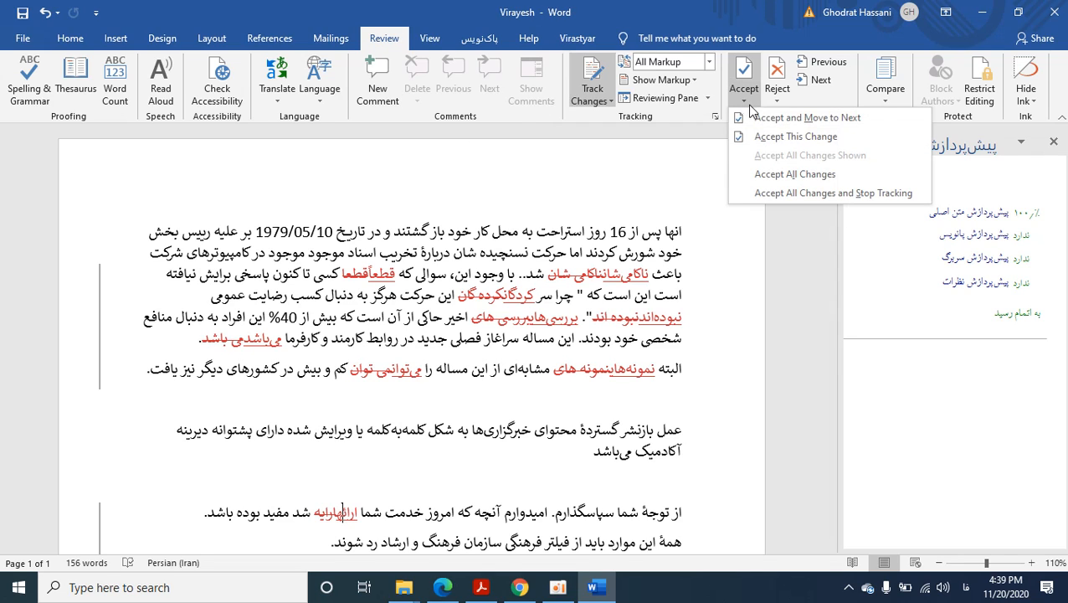
click(885, 175)
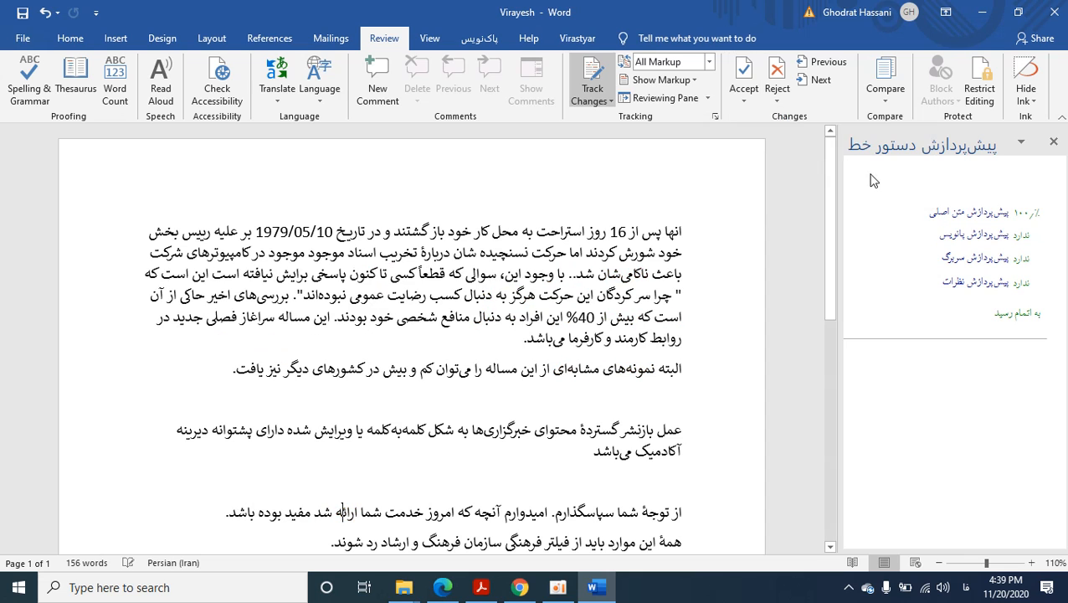
scroll(624, 362, down, 5)
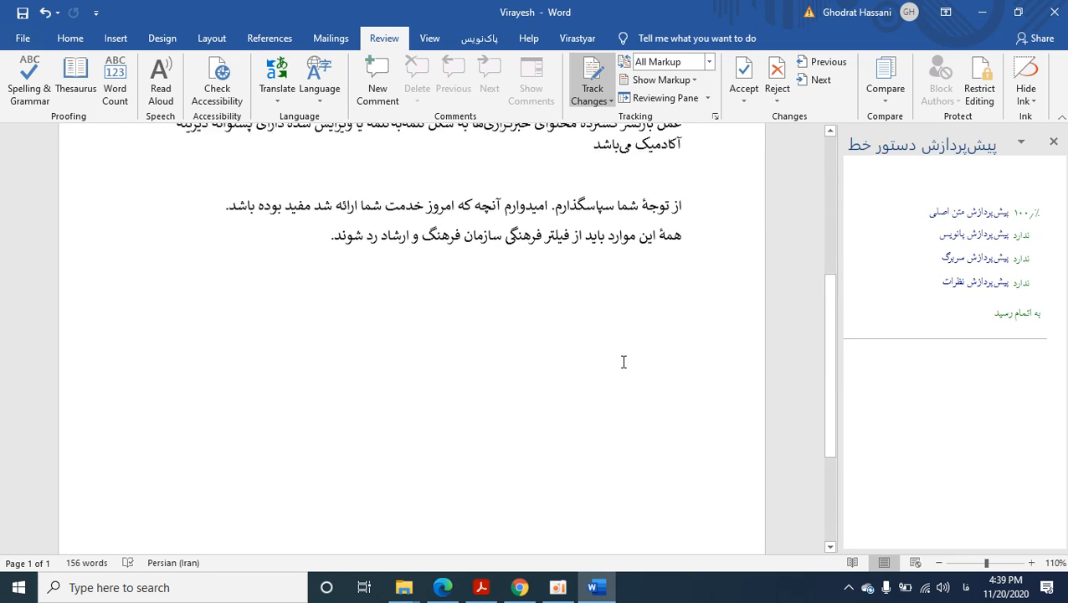
scroll(622, 363, up, 5)
- Run Virastyar's punctuation preprocessing on the document from the start of the text and check the result
click(578, 39)
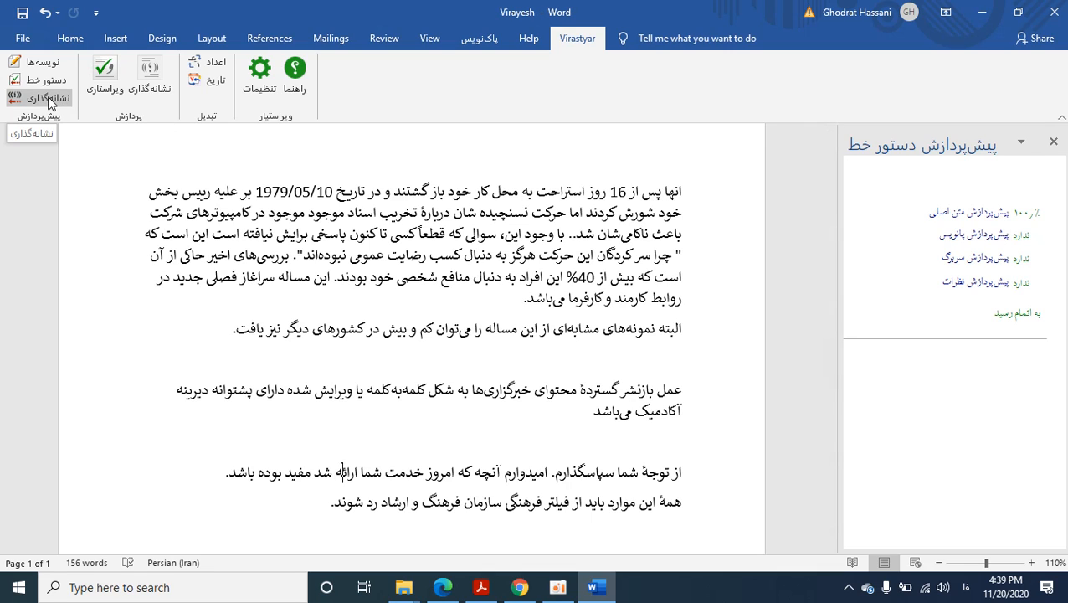
click(685, 193)
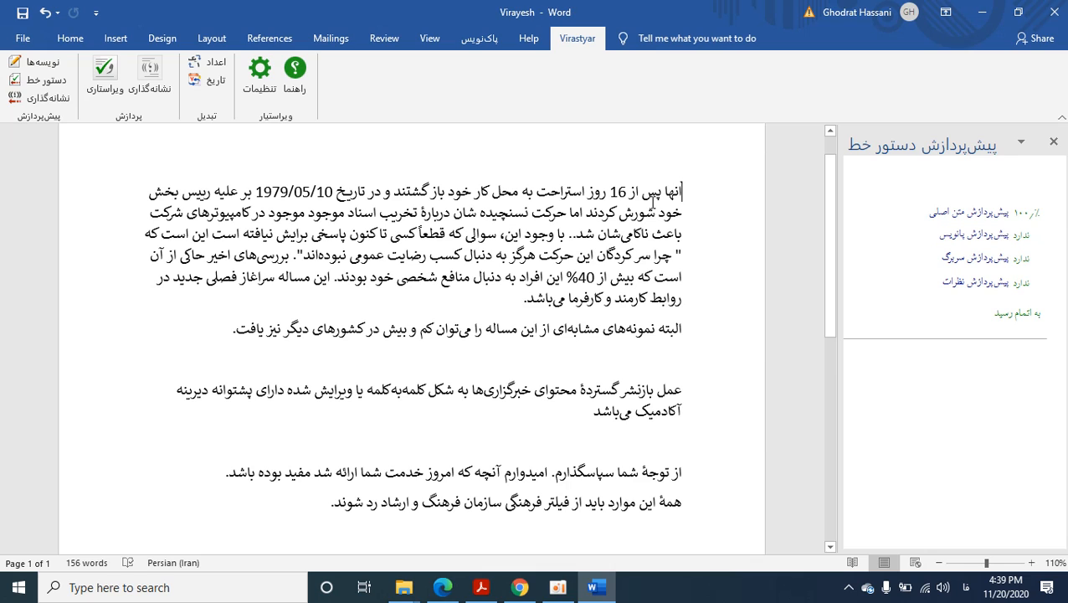
click(43, 98)
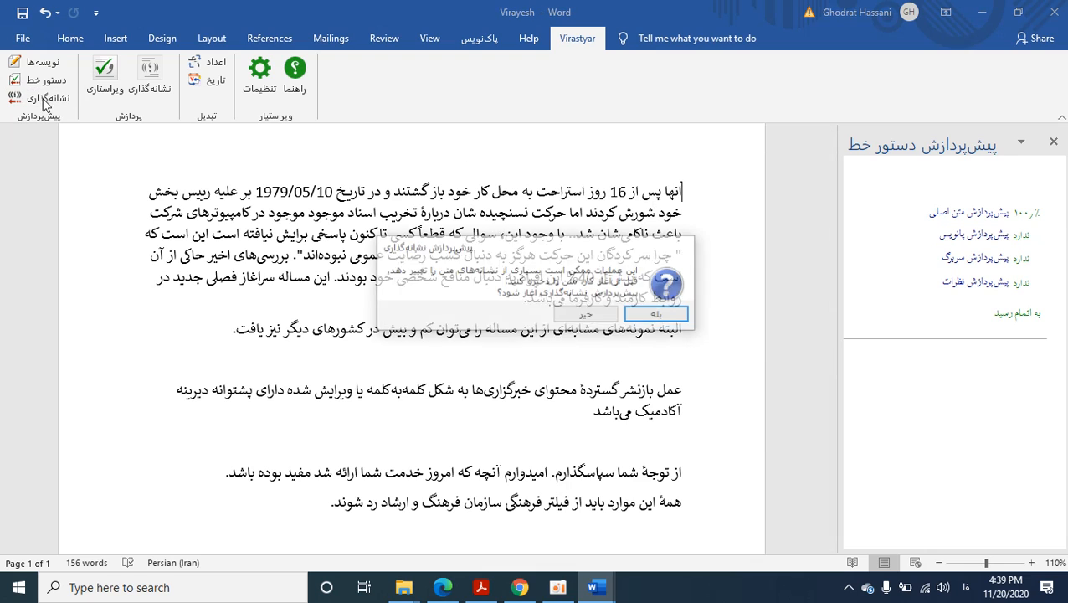
click(662, 315)
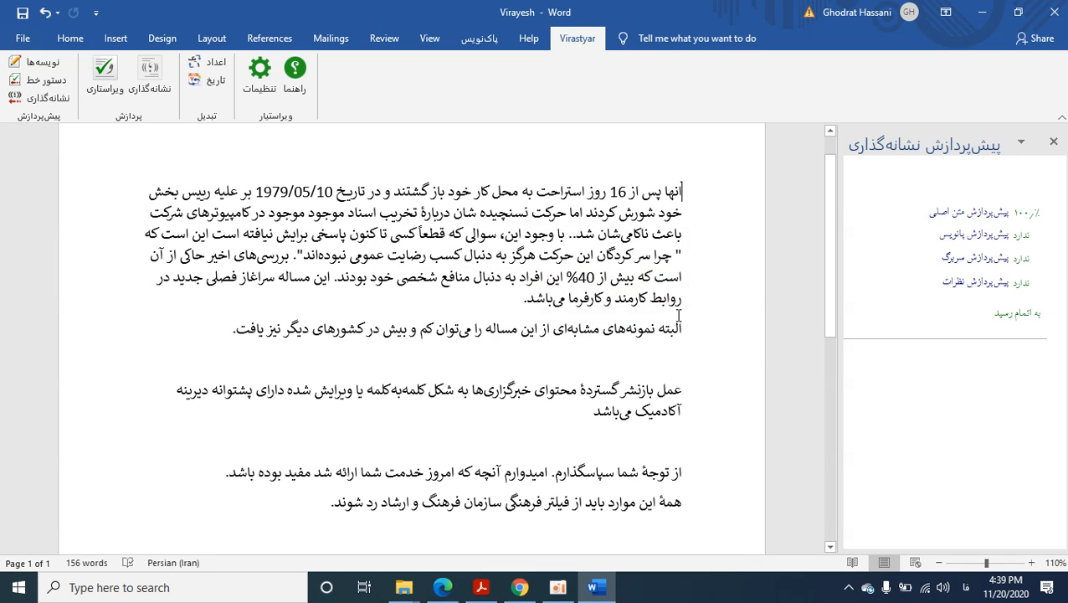
scroll(680, 316, down, 3)
scroll(685, 318, up, 3)
scroll(685, 321, up, 1)
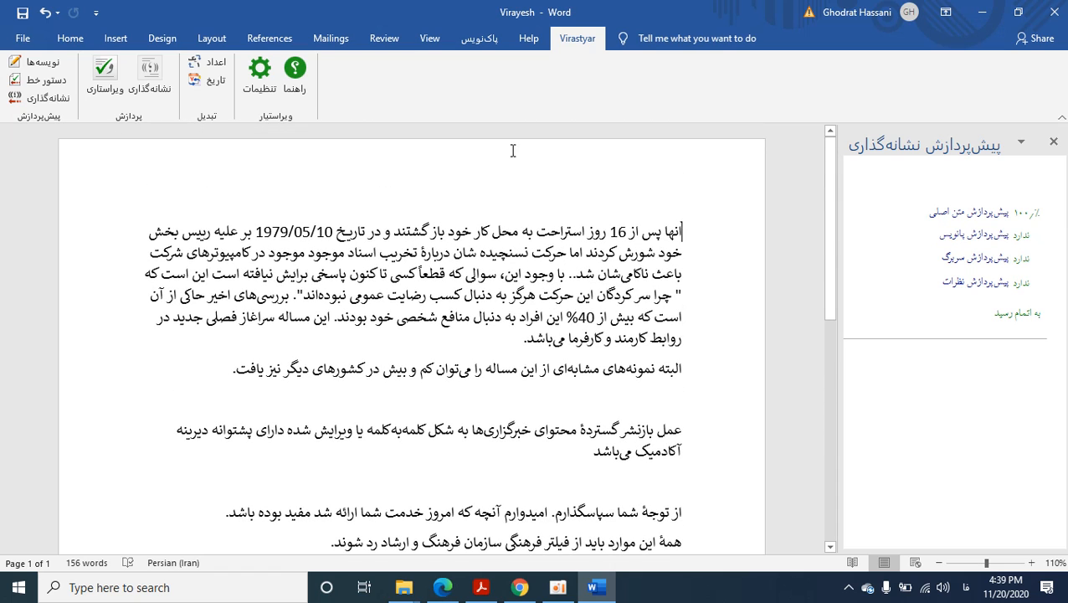
- Start Virastyar's proofreading check and replace انها with آن‌ها and باز گشتند with بازگشتند
click(113, 90)
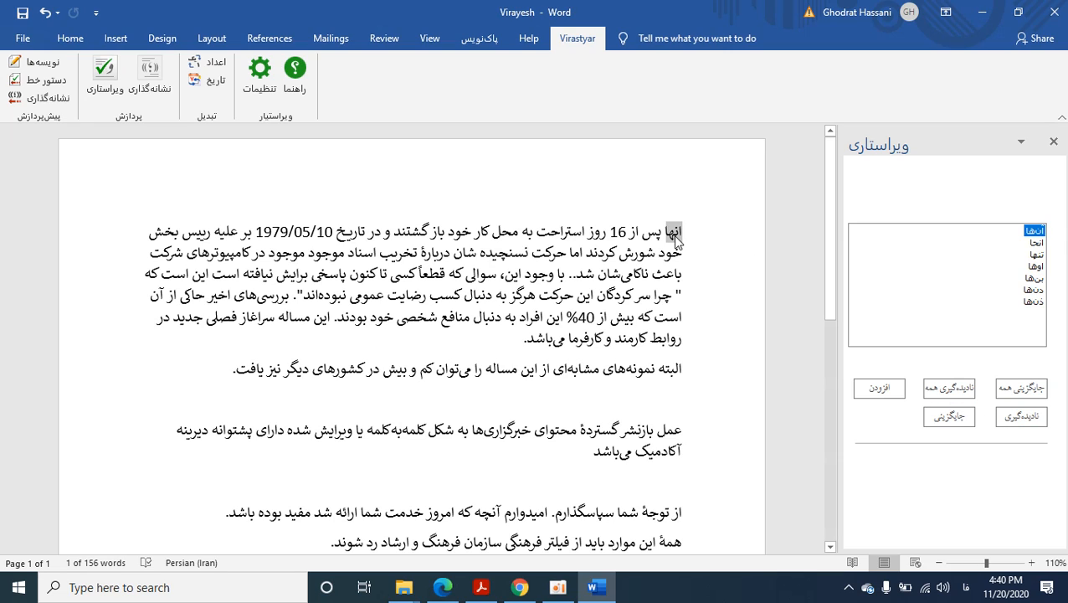
click(963, 419)
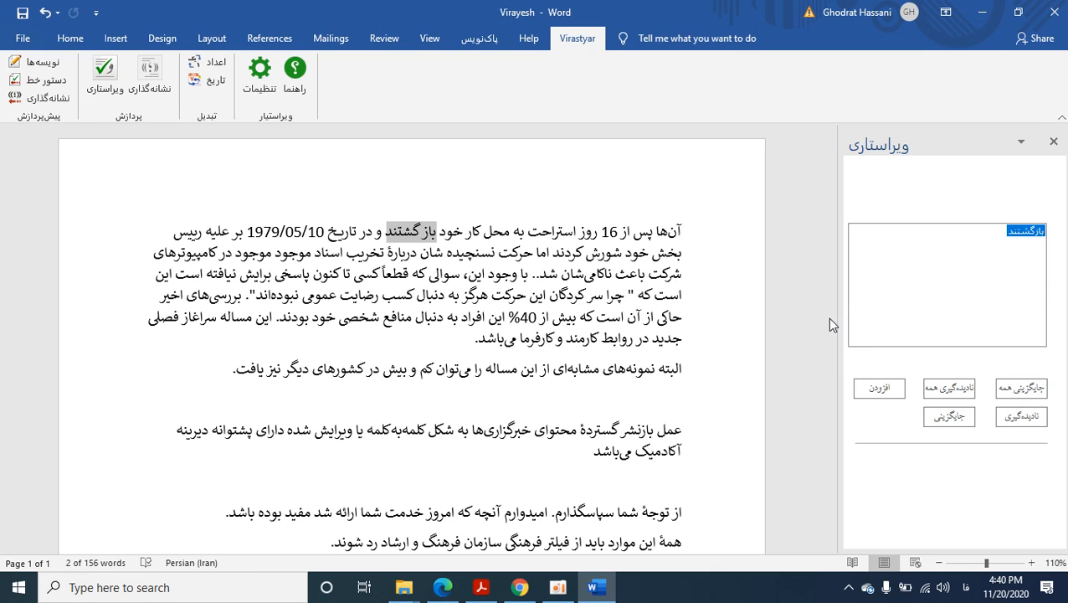
click(670, 235)
double_click(671, 232)
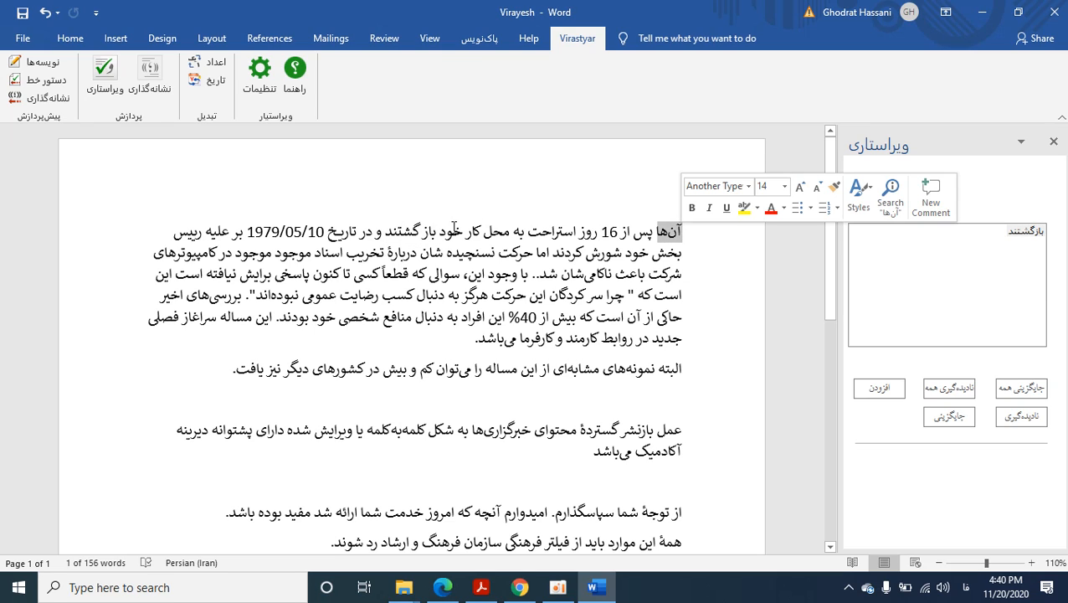
double_click(420, 232)
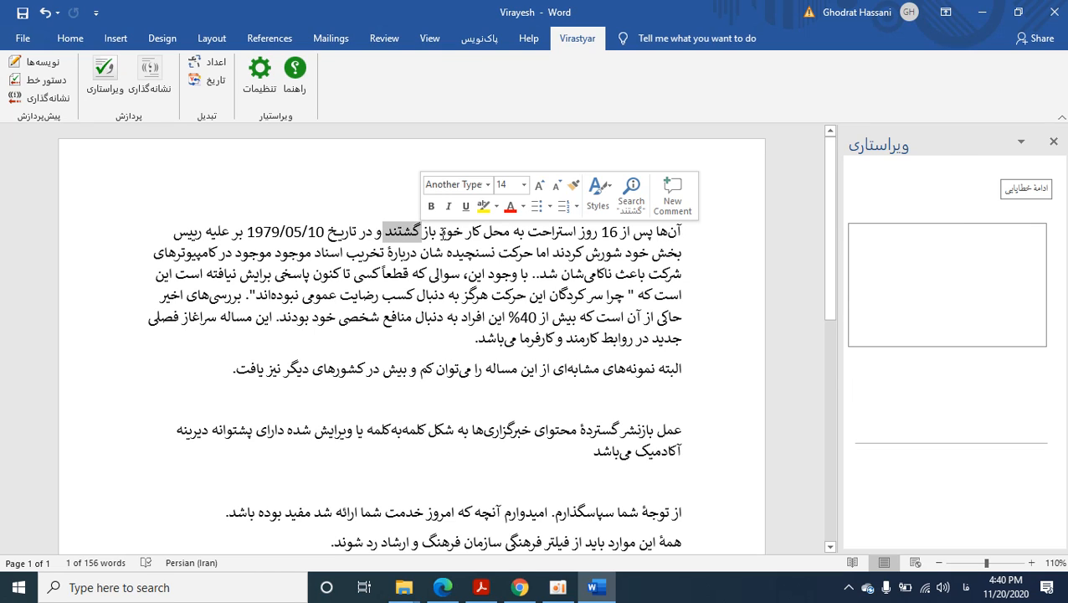
click(441, 232)
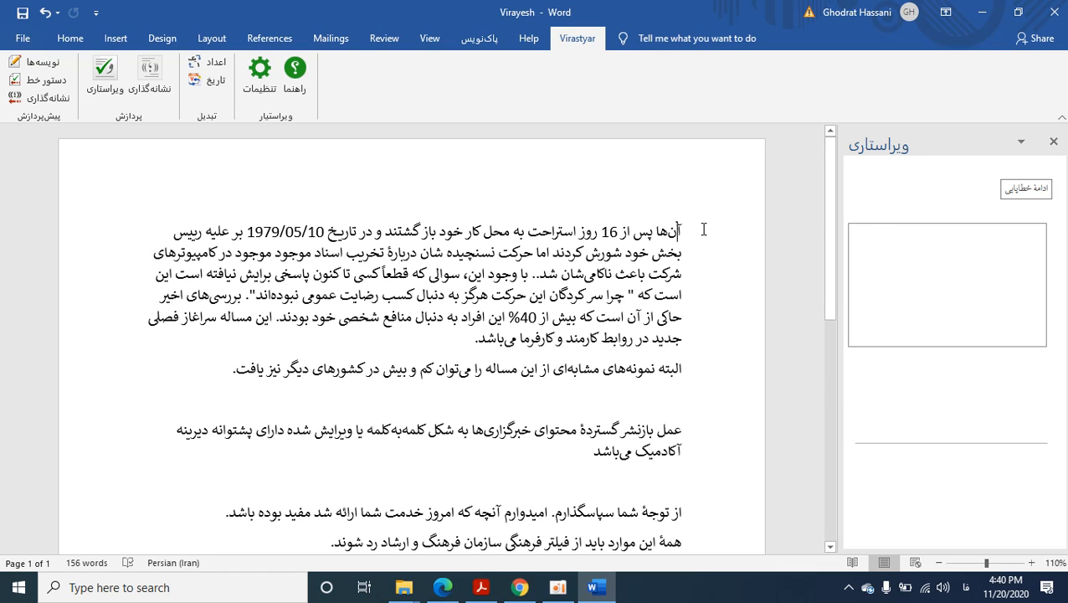
click(1045, 192)
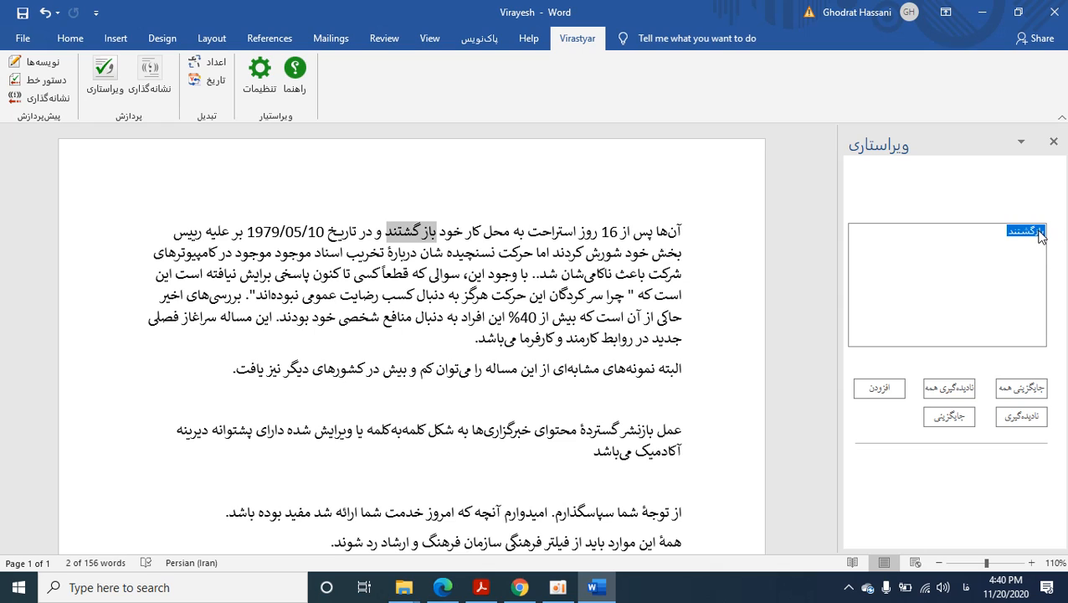
click(945, 420)
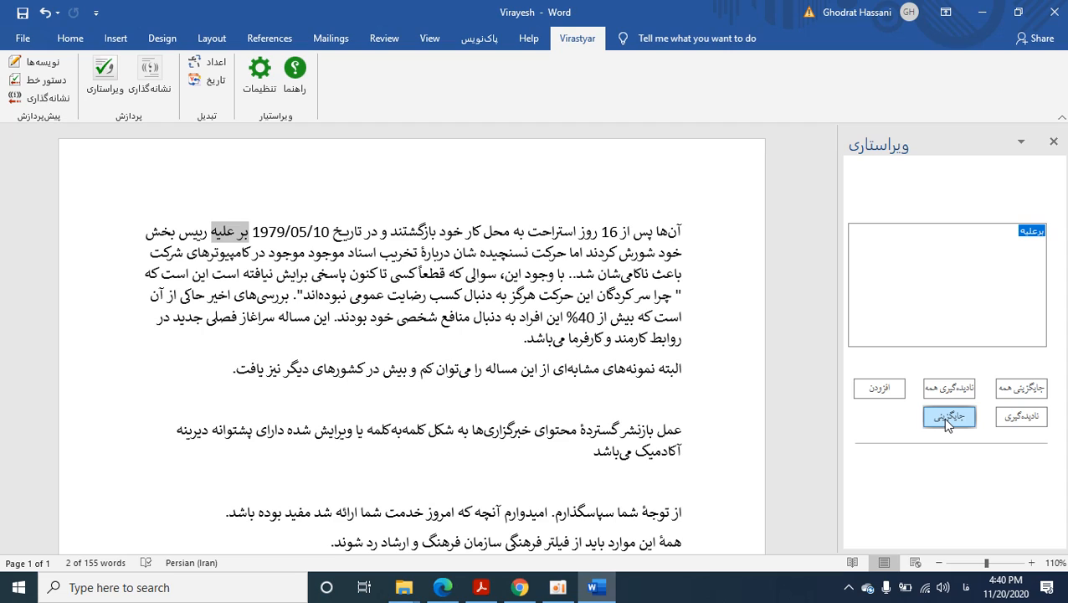
- Accept the proofreading suggestions that turn بر علیه into برعلیه and finally علیه, and correct رییس to رئیس
click(943, 418)
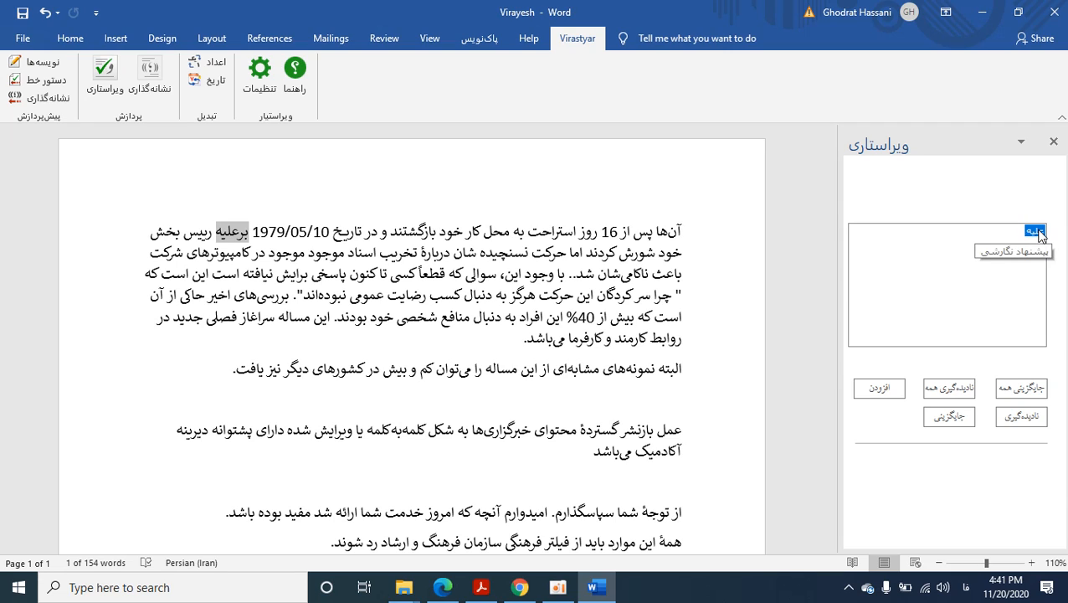
click(964, 419)
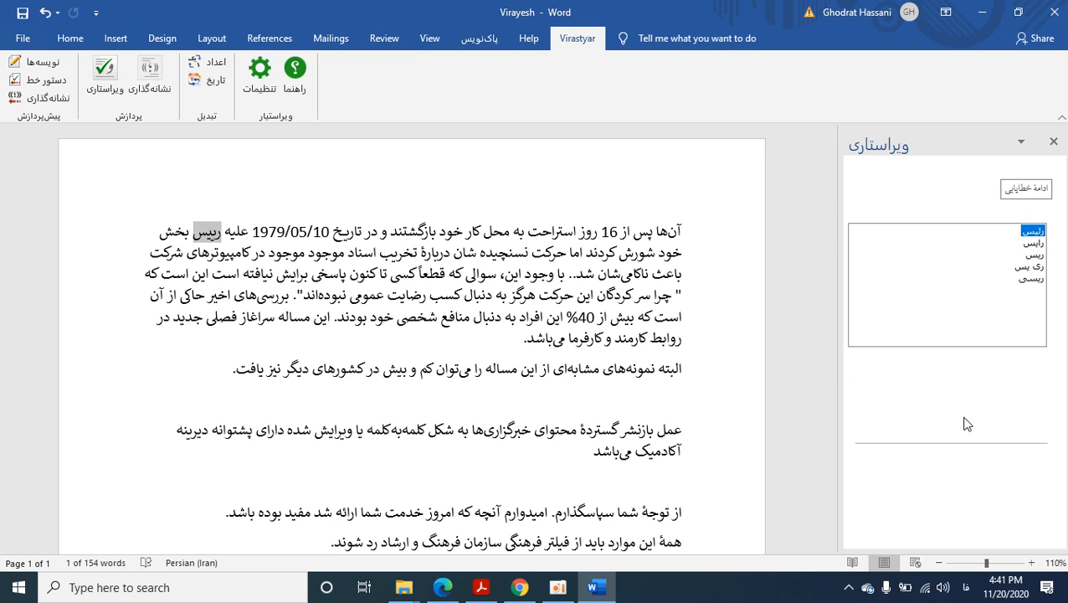
double_click(1035, 233)
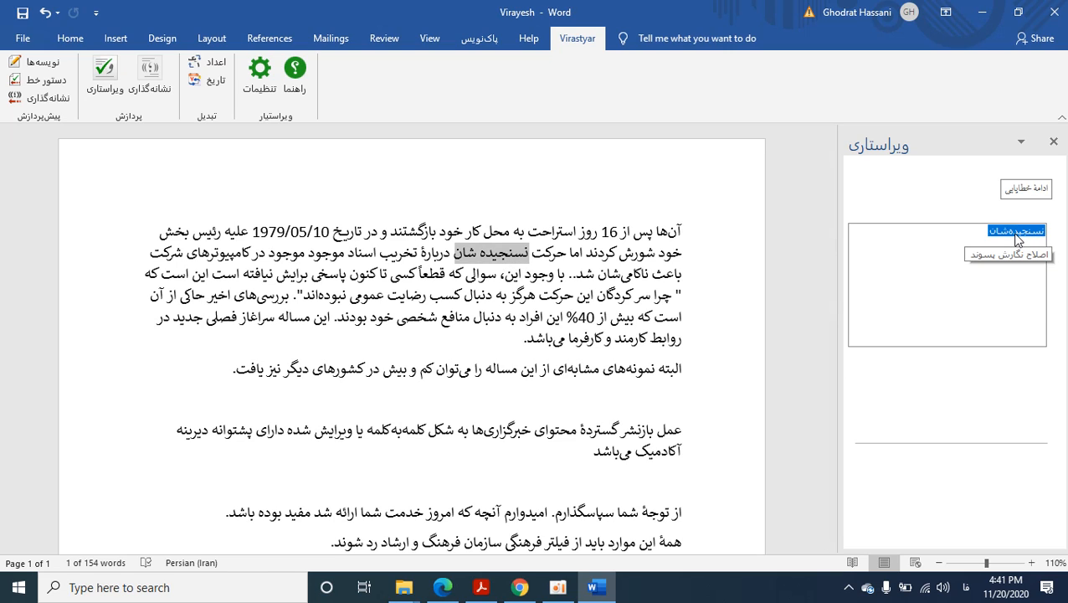
- Accept the suggested نسنجیده‌شان, a single موجود in place of the repeated word, and the joined form باوجوداین
double_click(1040, 233)
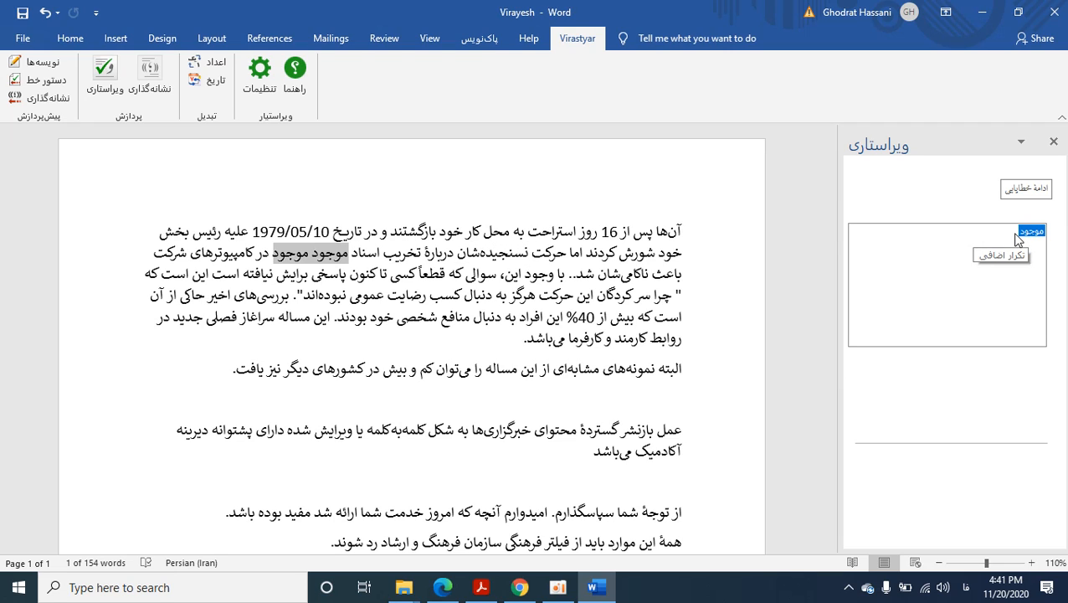
double_click(1038, 233)
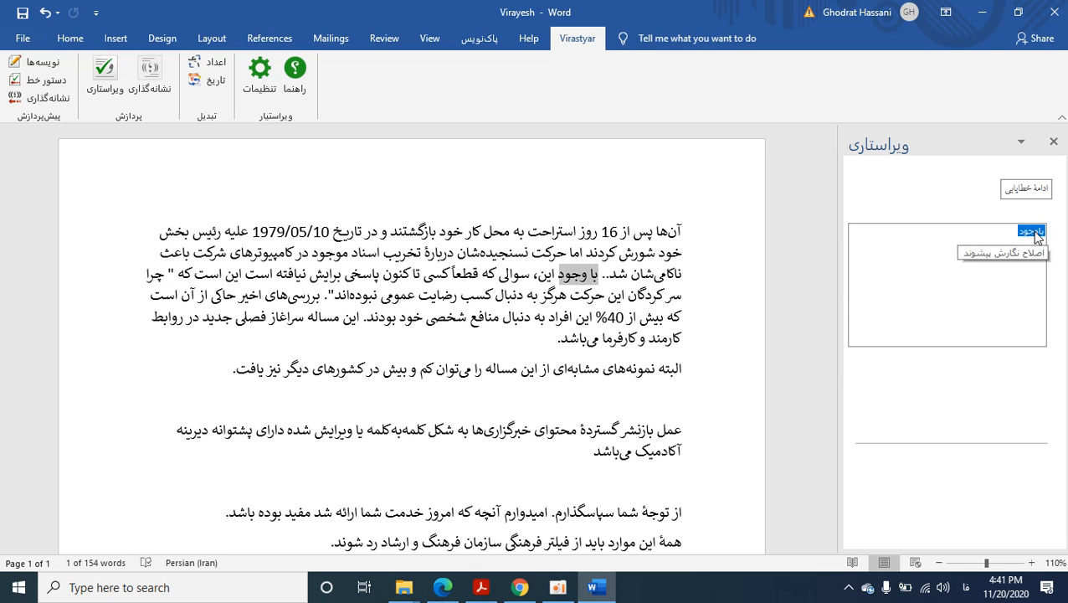
double_click(1036, 233)
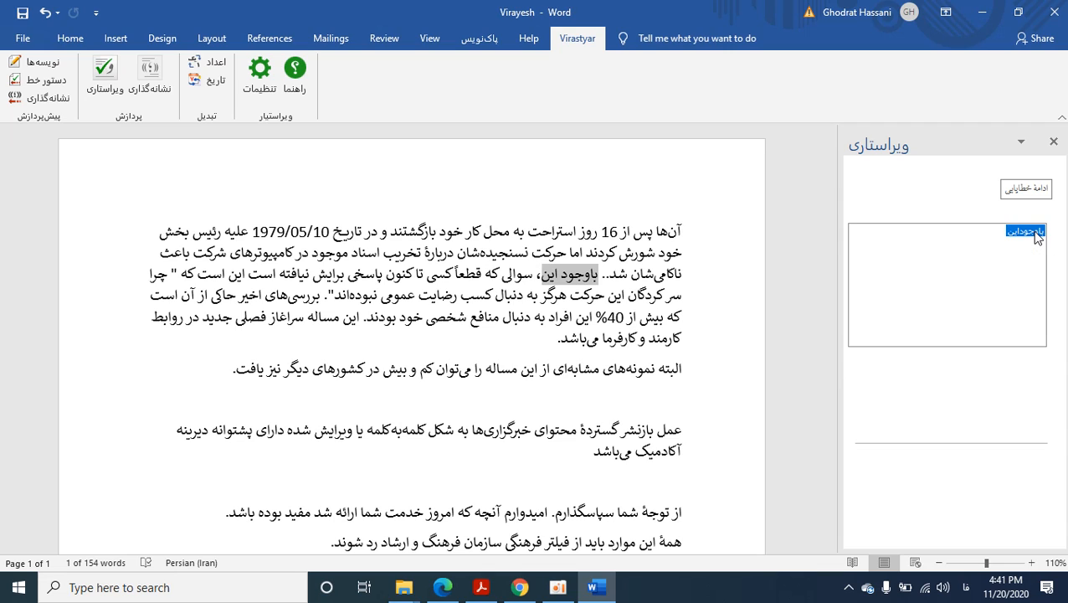
double_click(1037, 233)
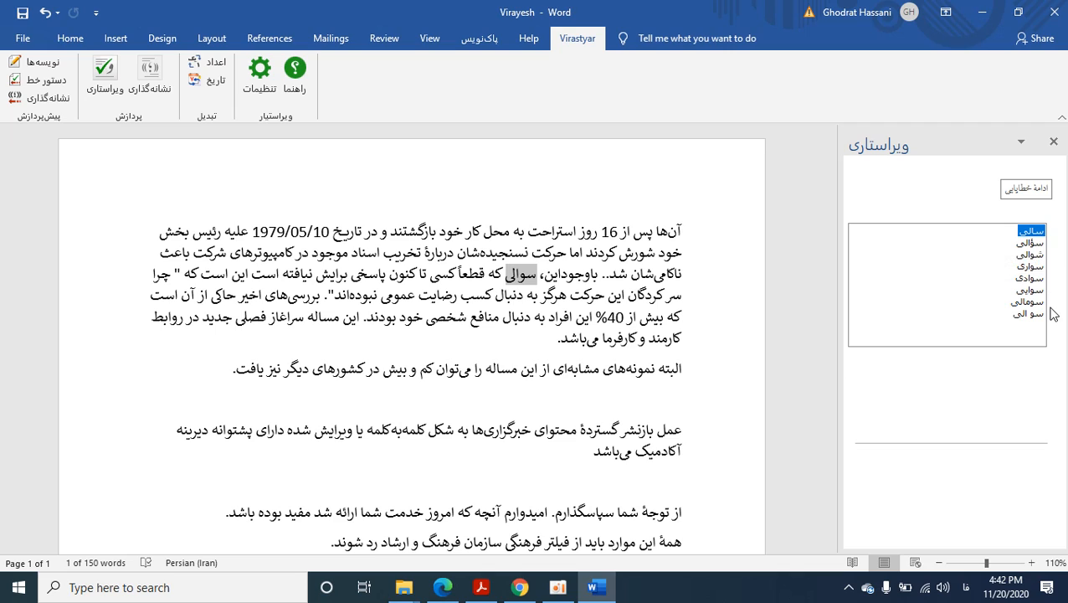
- Correct سوالی to سؤالی and accept the joined spellings تاکنون and سرکردگان
click(1035, 244)
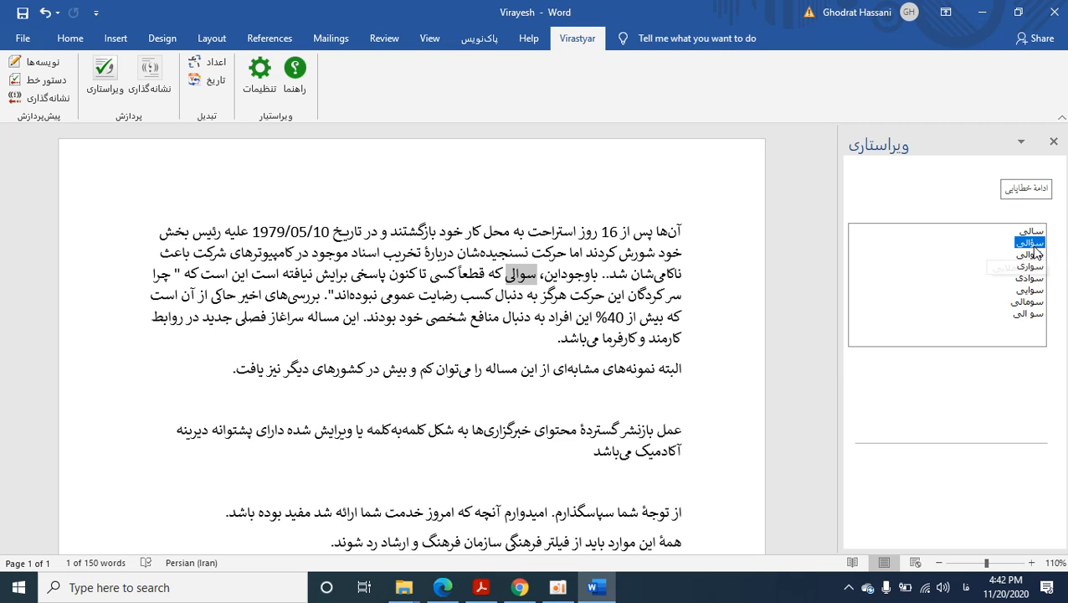
double_click(1035, 244)
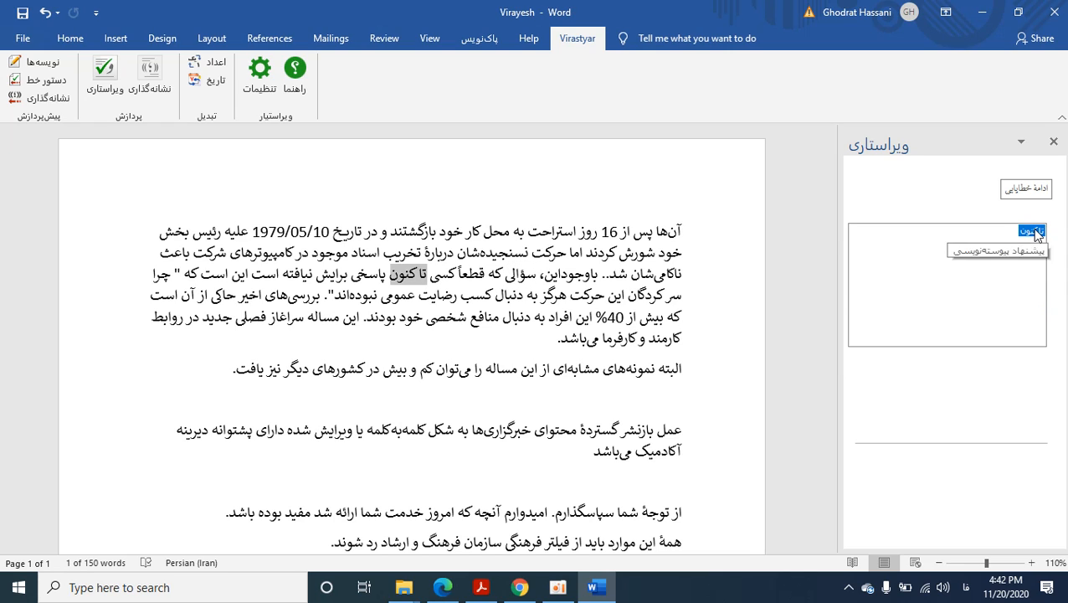
double_click(1034, 232)
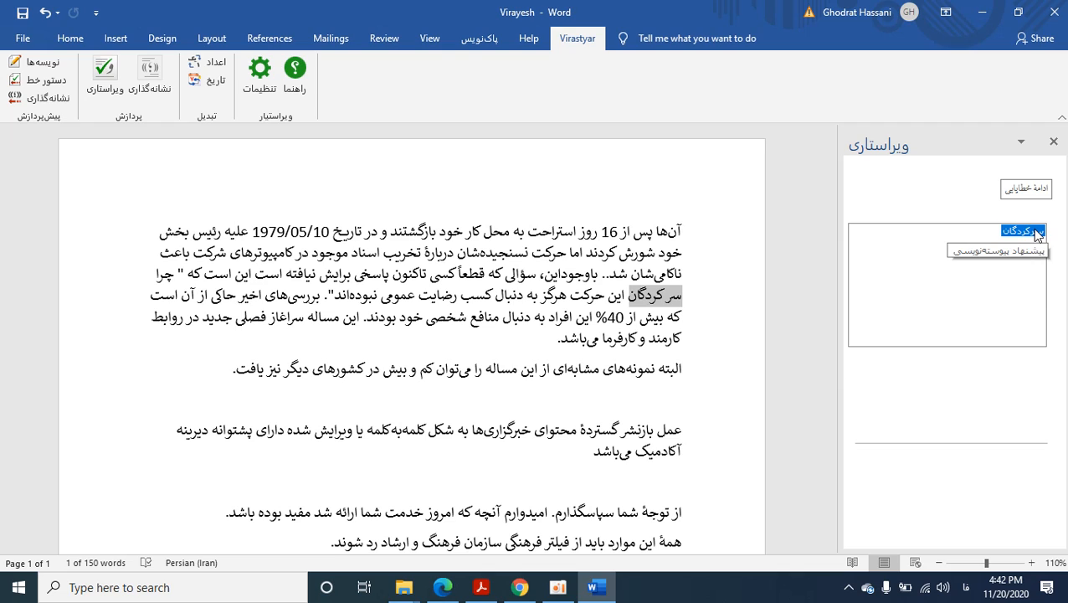
double_click(1036, 232)
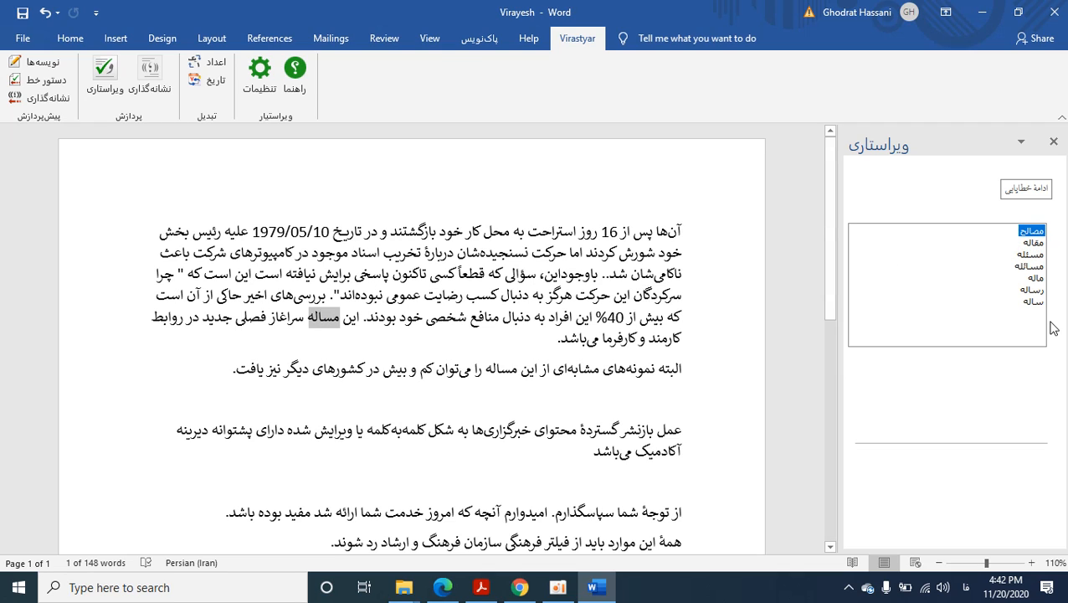
- In the first paragraph's last sentence, replace مساله with مسئله, سراغاز with سرآغاز and می‌باشد with است
click(1036, 256)
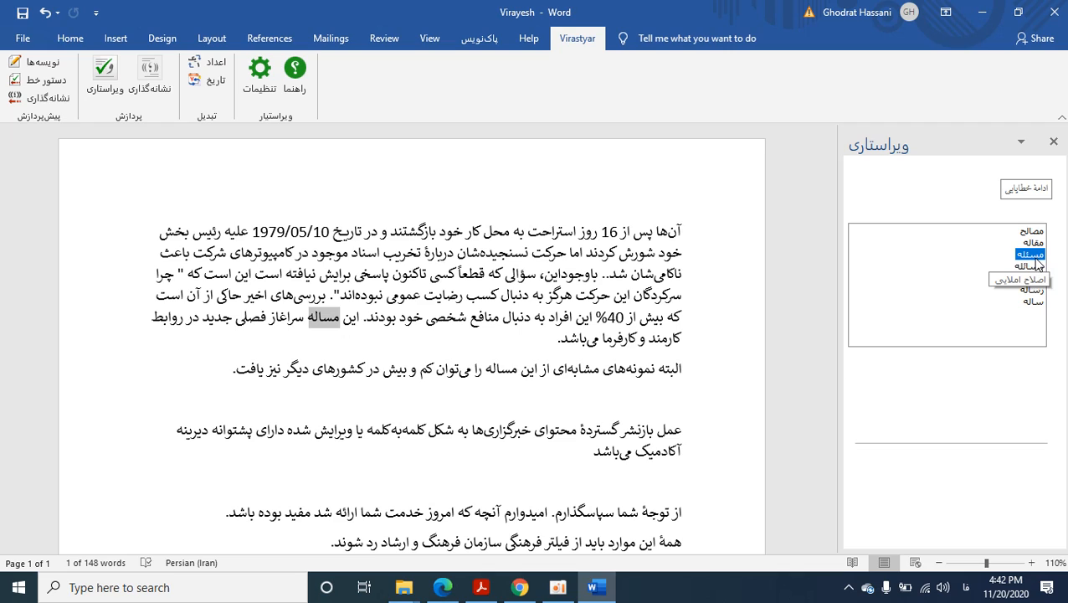
double_click(1036, 257)
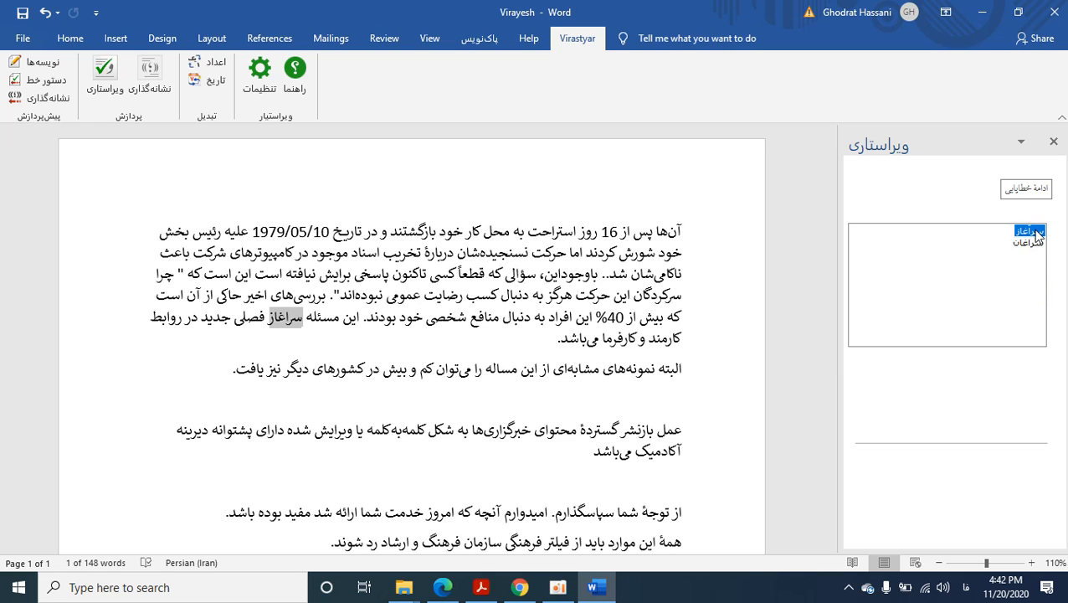
double_click(1037, 242)
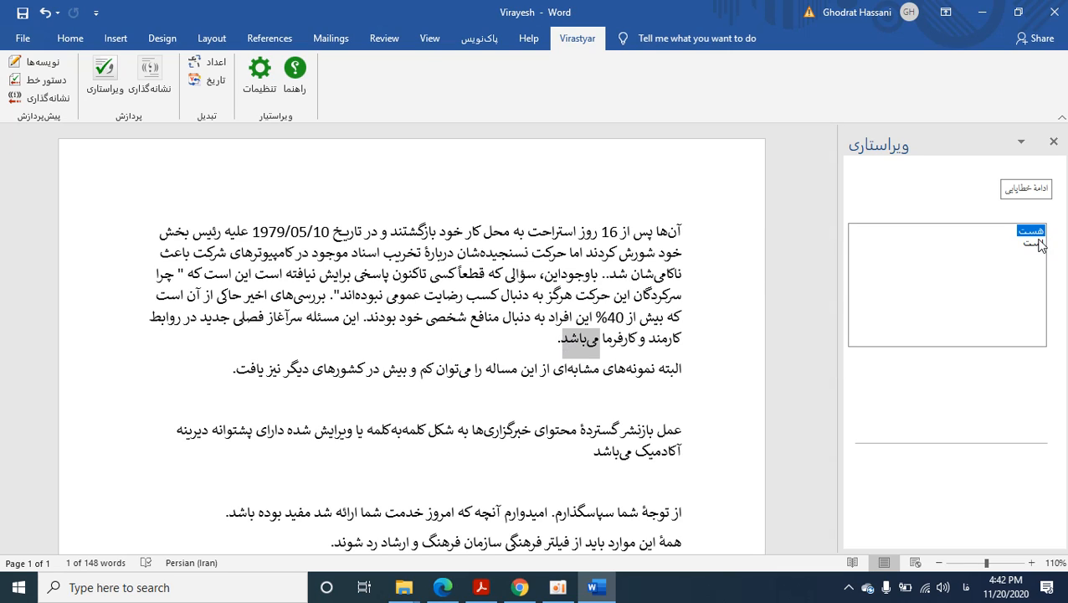
mouse_move(1034, 253)
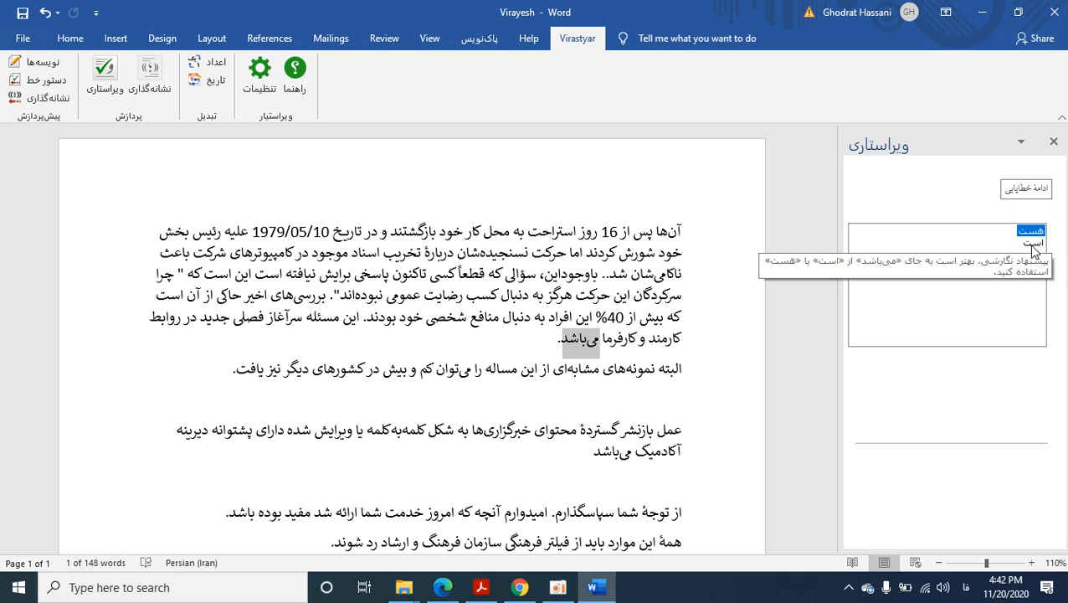
double_click(1035, 244)
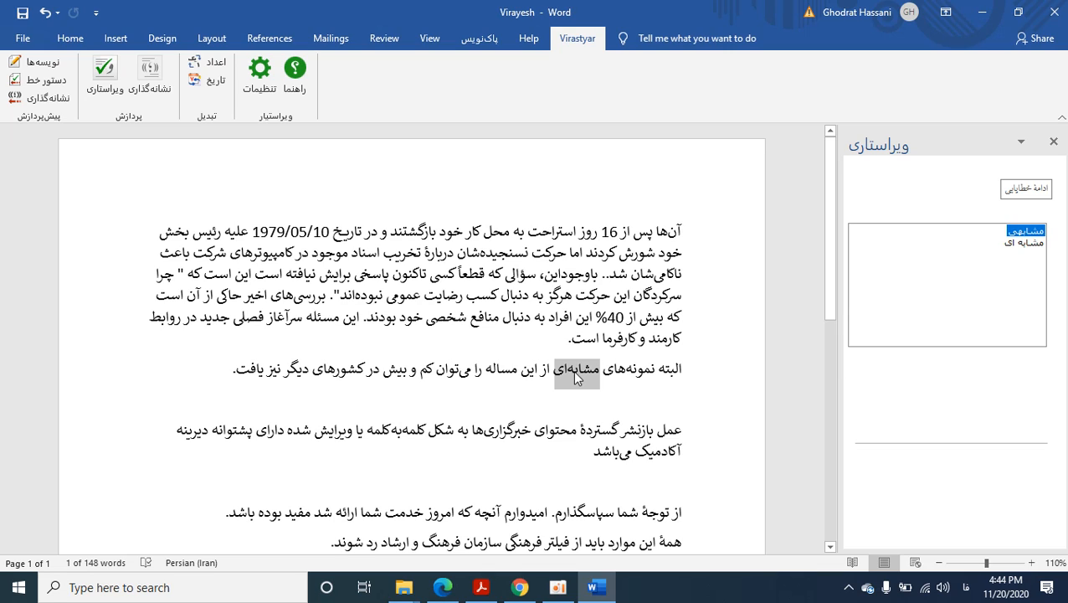
- In the second paragraph, replace مشابه‌ای with مشابهی, مساله with مسئله and کم و بیش with کم‌وبیش
click(1030, 236)
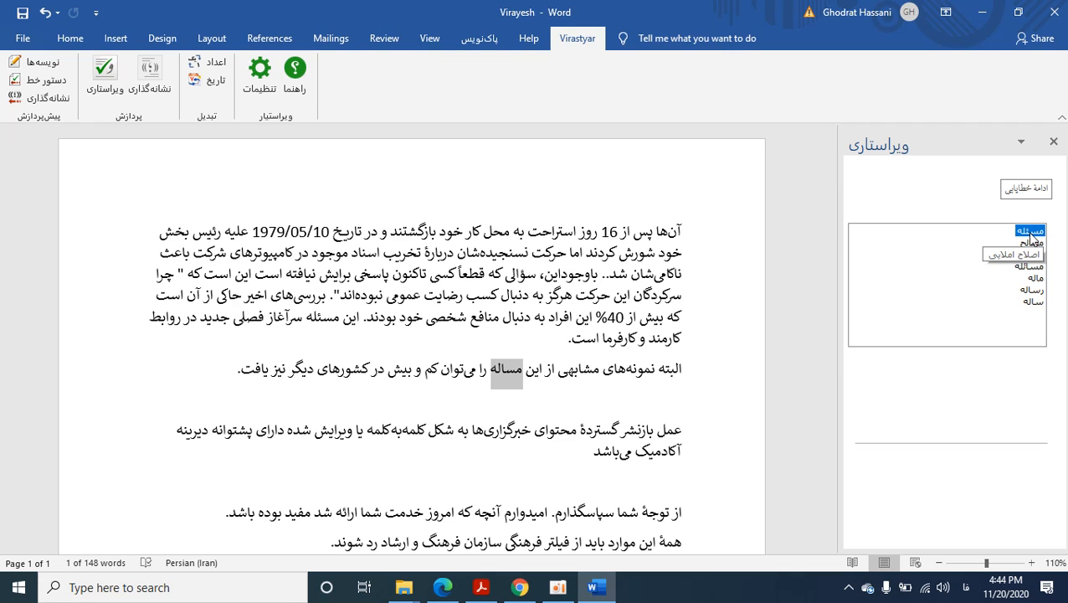
click(1030, 236)
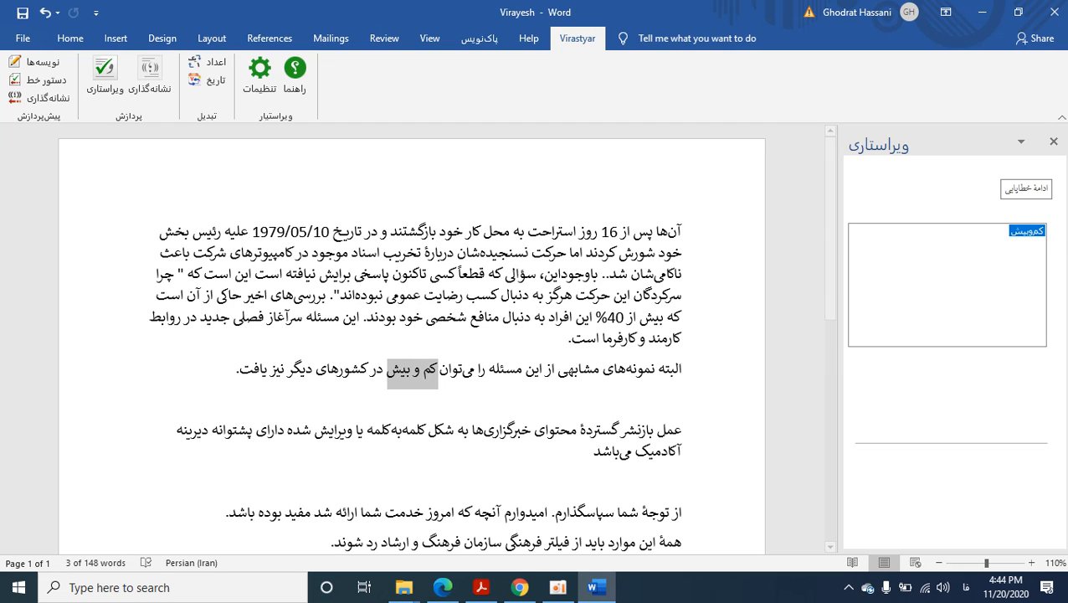
click(1030, 234)
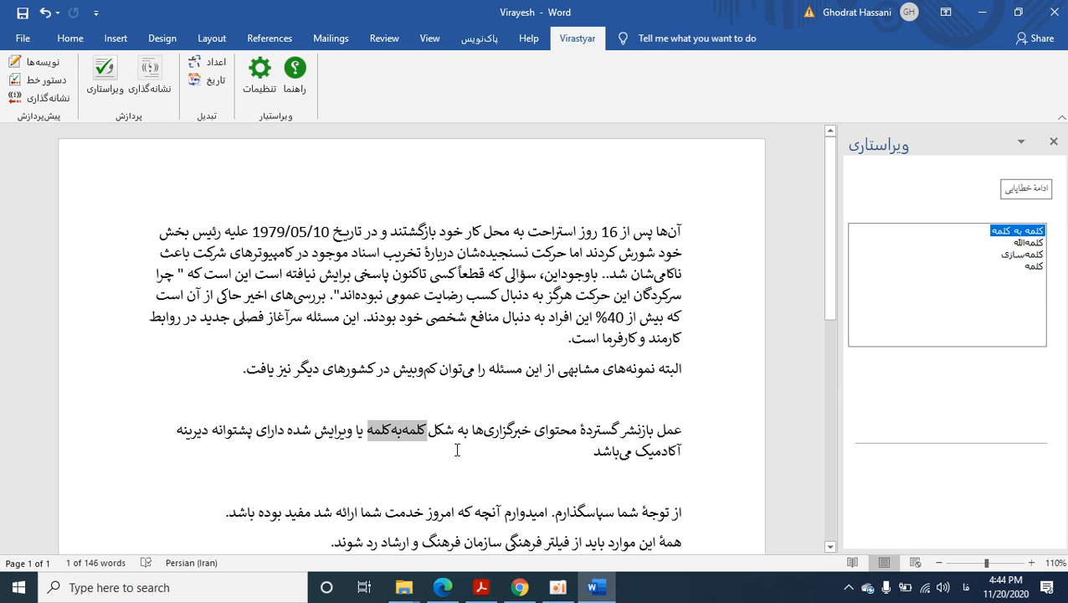
- Resume the proofreading check, ignore all occurrences of کلمه‌به‌کلمه, and replace آکادمیک with دانشگاهی
scroll(456, 449, down, 4)
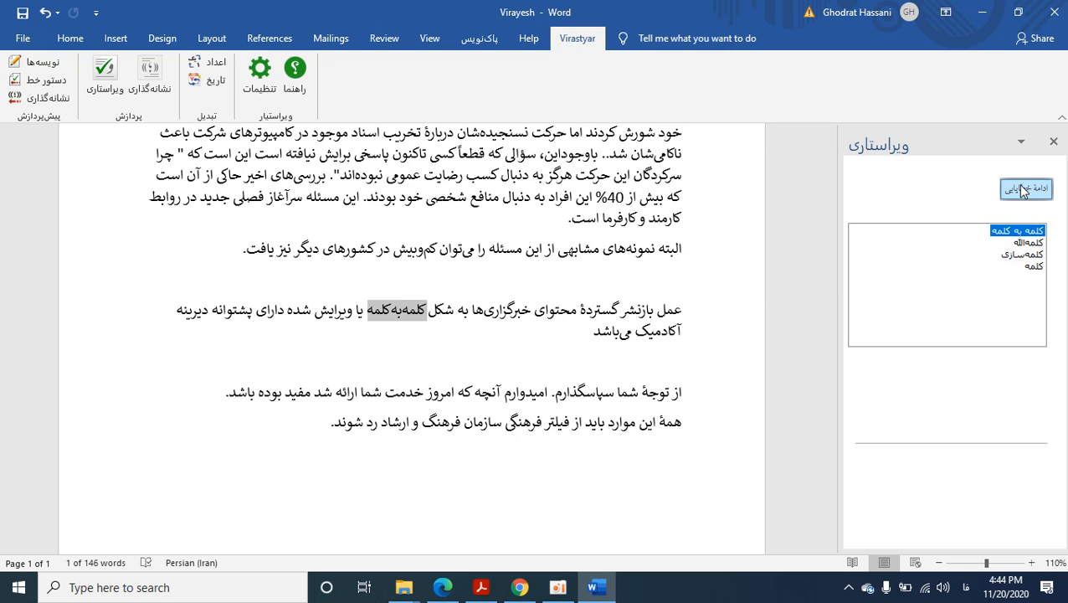
click(1023, 190)
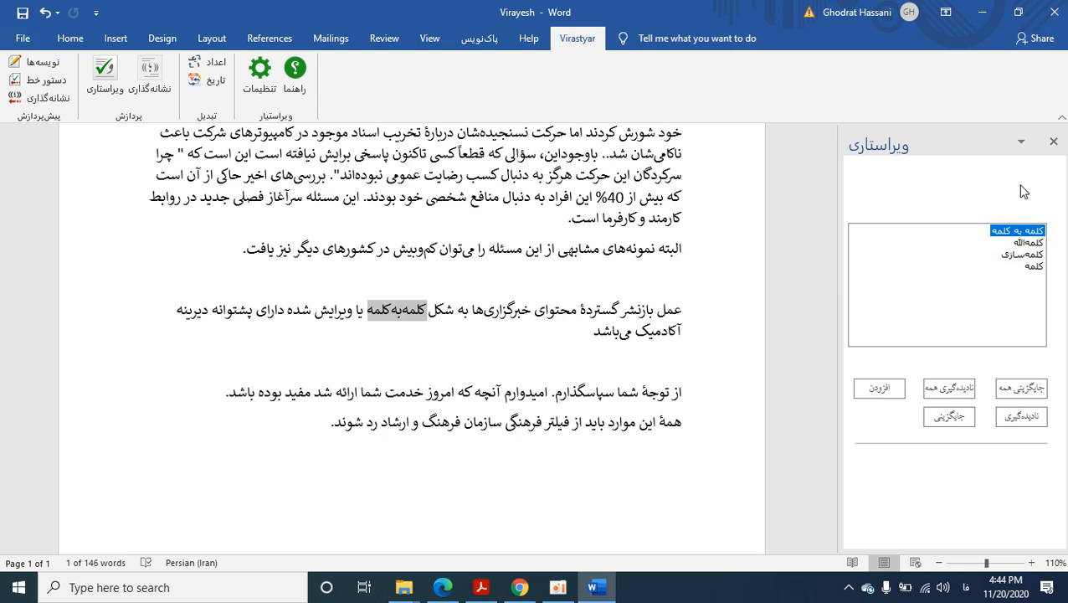
click(942, 390)
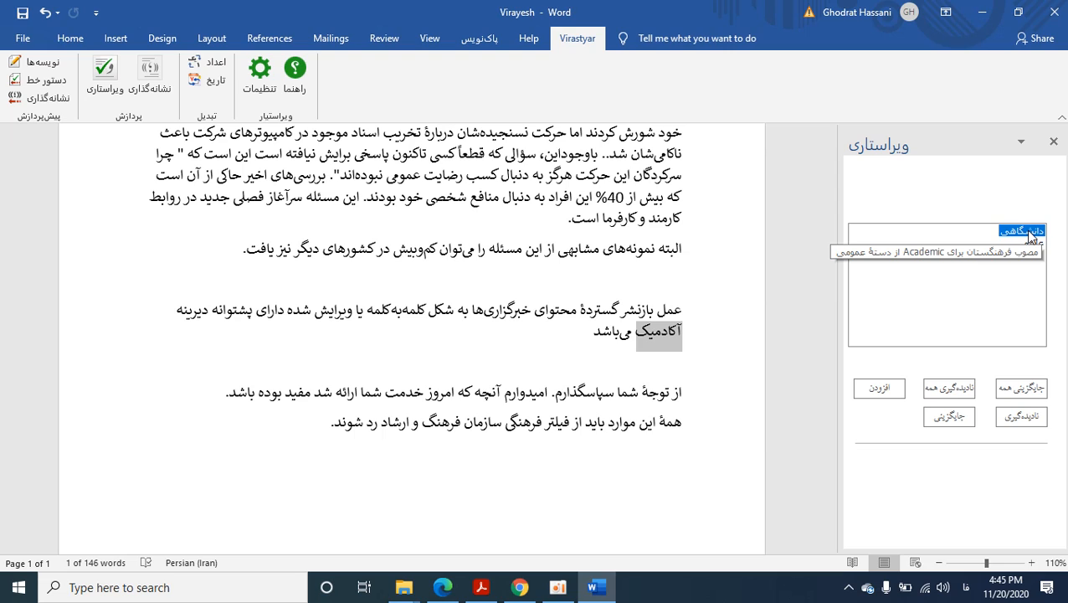
double_click(1029, 234)
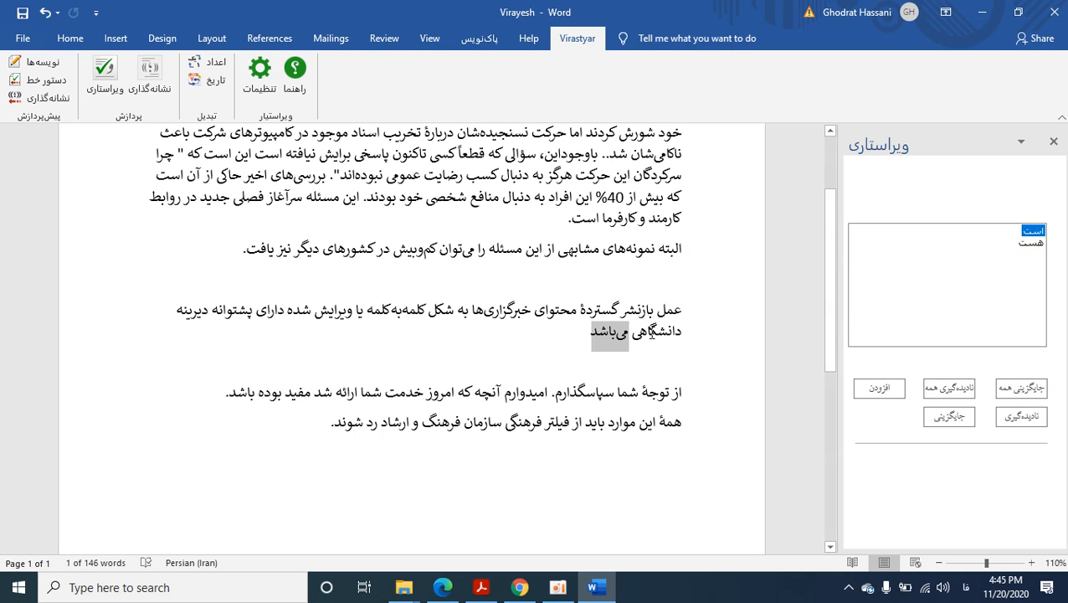
- Replace می‌باشد with است in the third paragraph, and توجهٔ with توجه and سپاسگذارم with سپاسگزارم in the thanks sentence
double_click(1035, 231)
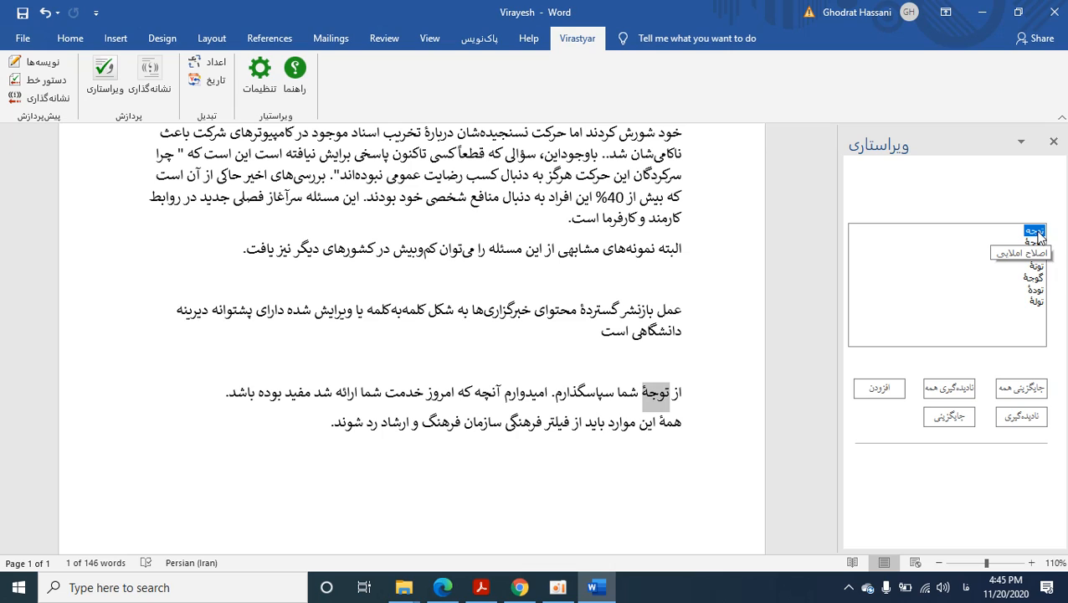
double_click(1038, 237)
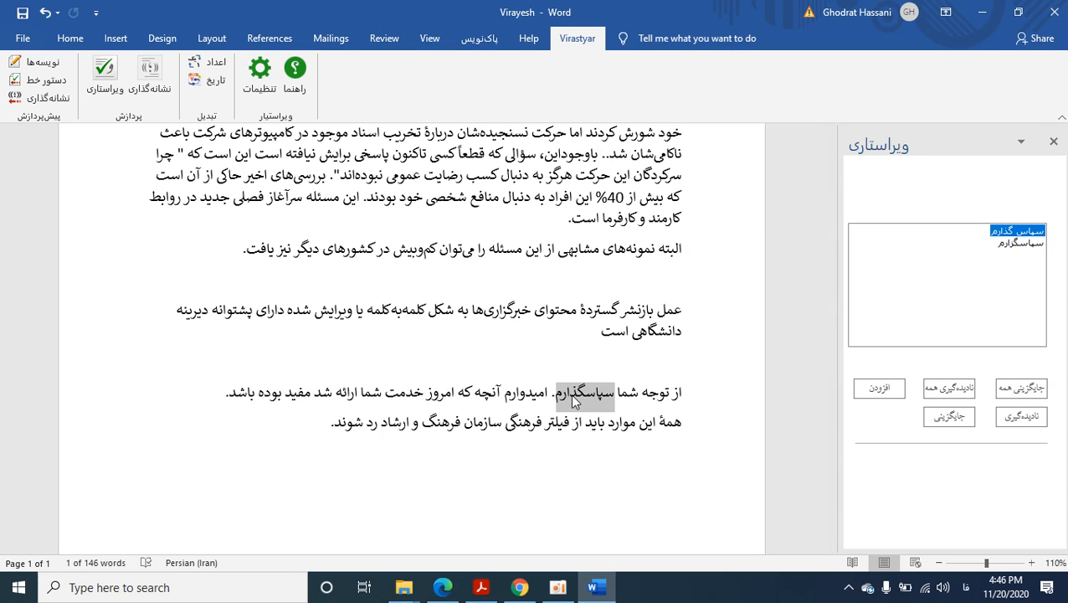
click(1013, 243)
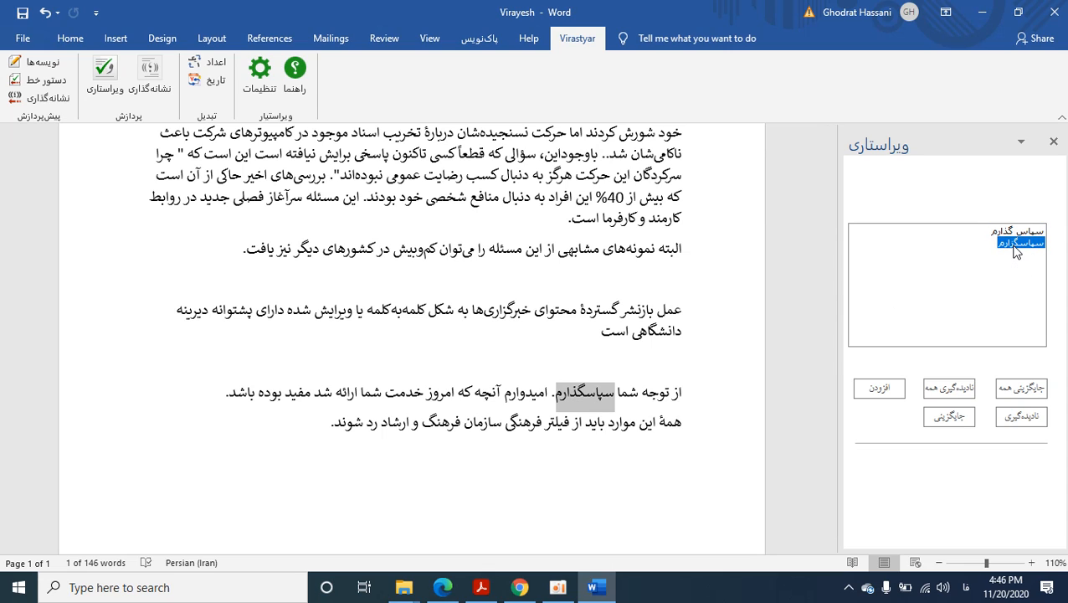
click(964, 421)
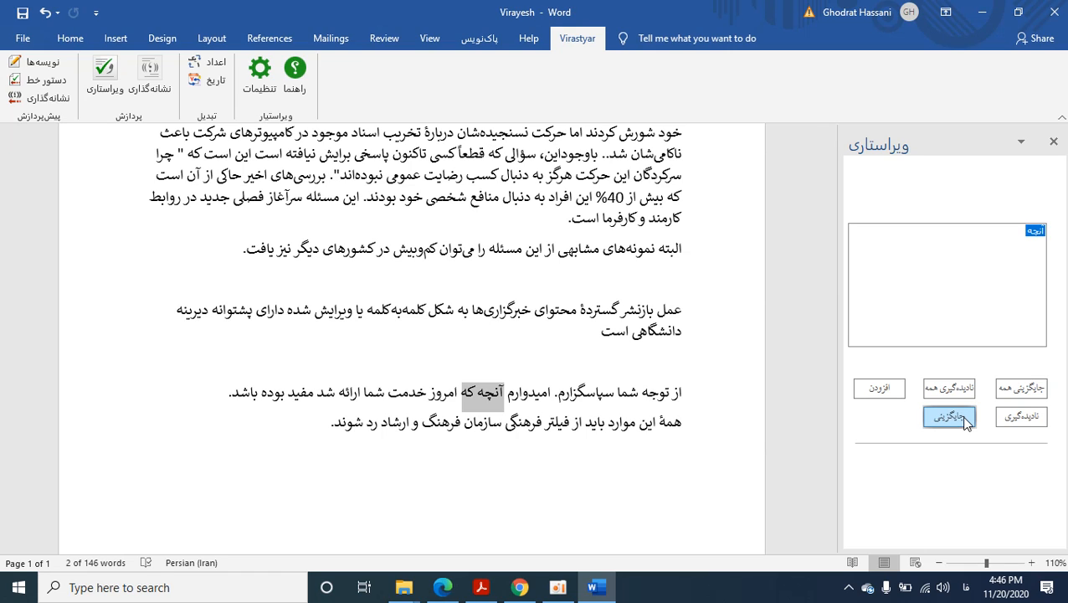
- Replace آنچه که with آنچه and فیلتر with پالایه, ending the proofreading check without restarting it from the beginning
double_click(1036, 231)
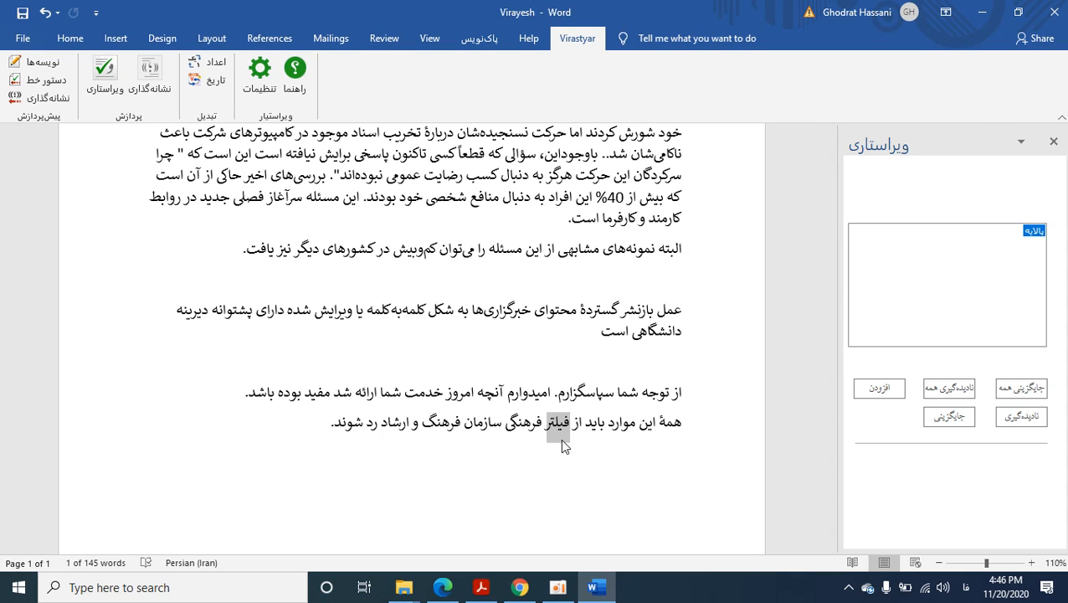
double_click(1038, 235)
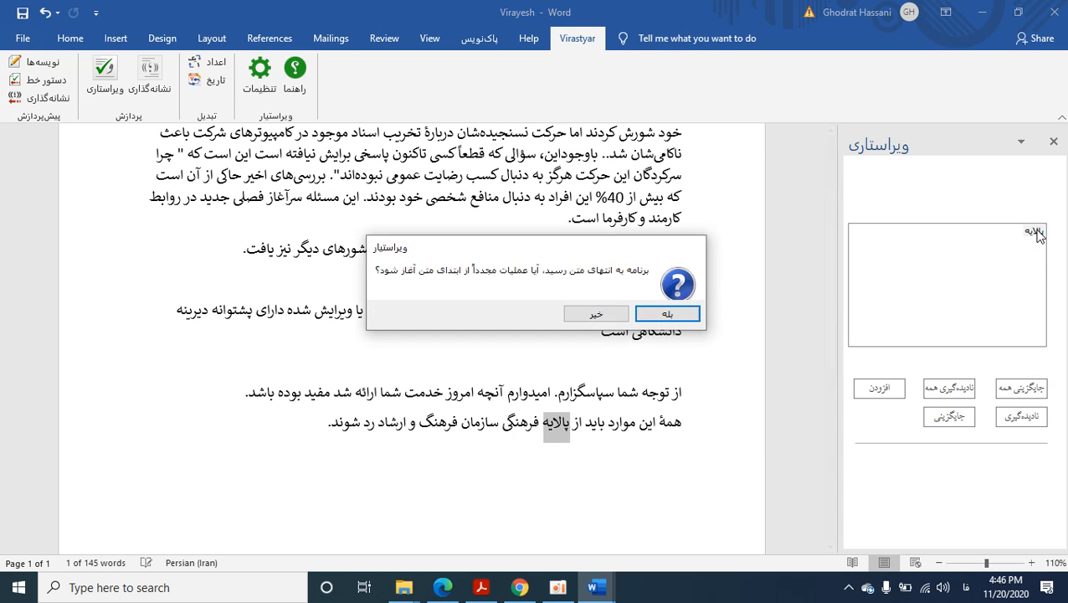
click(598, 315)
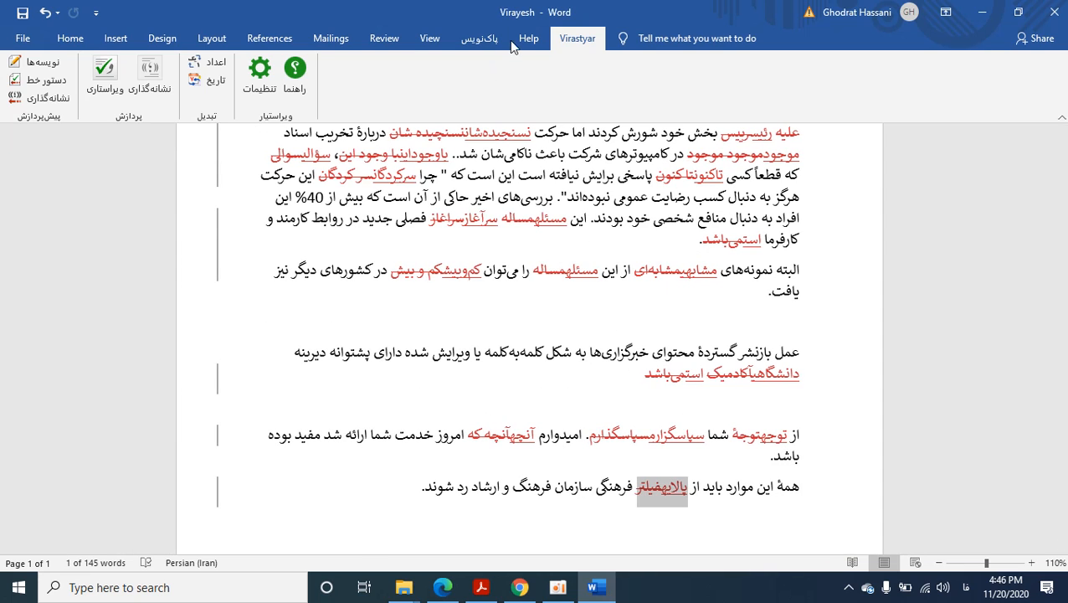
- Accept all tracked changes in the document
click(391, 42)
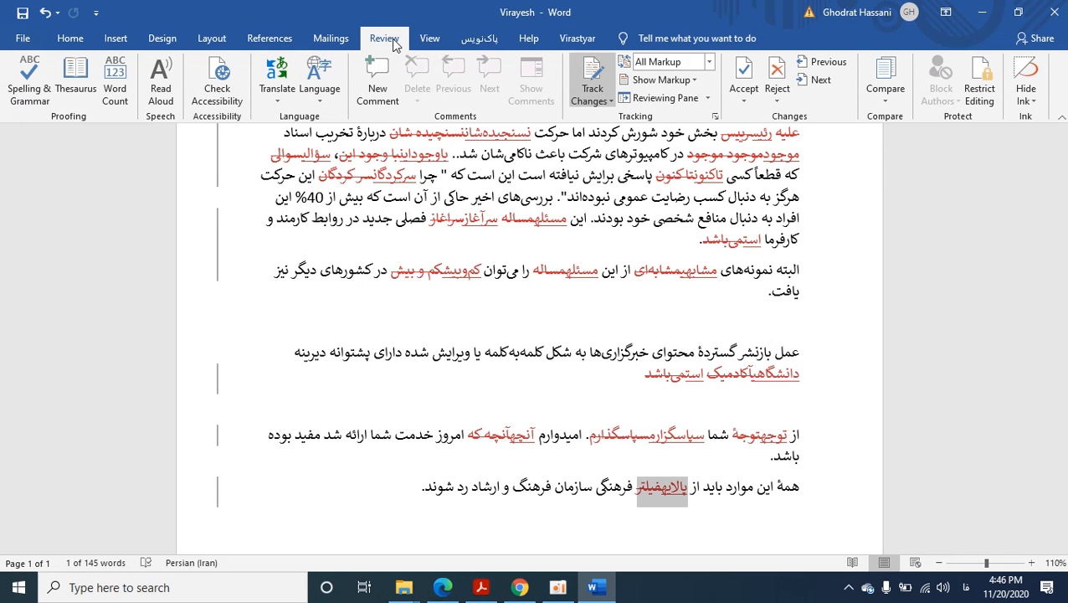
click(745, 99)
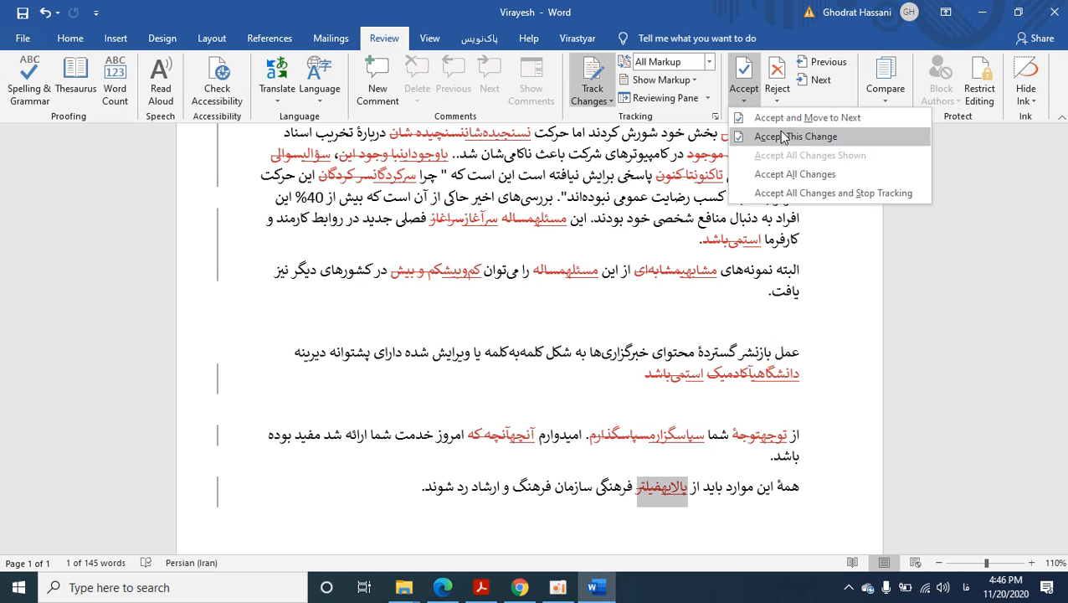
click(843, 176)
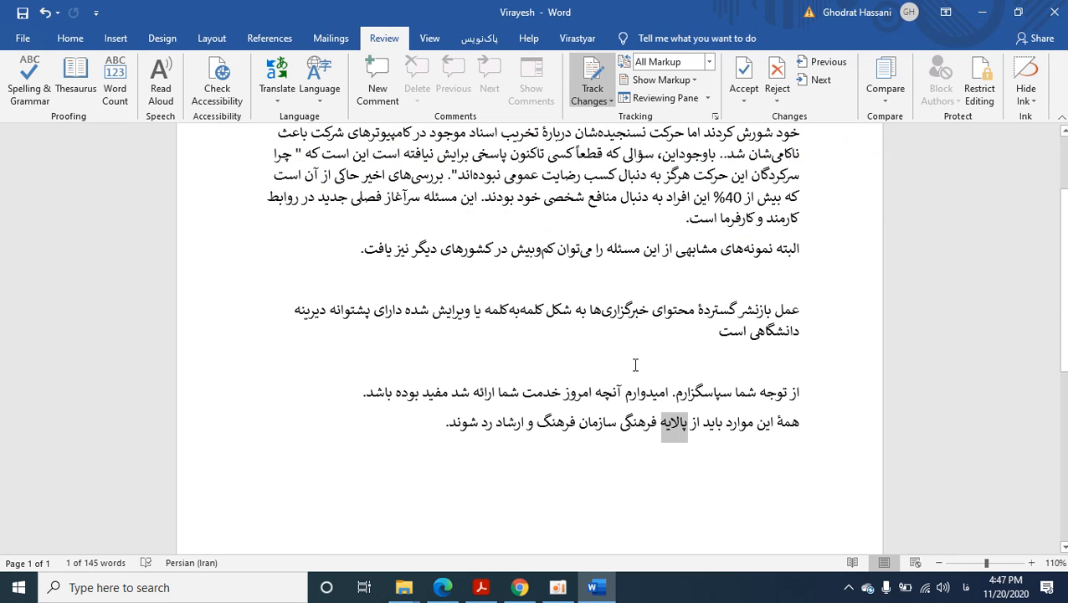
- Run Virastyar's punctuation check from the start of the text and replace the double period after ناکامی‌شان شد with a single one
scroll(635, 365, up, 3)
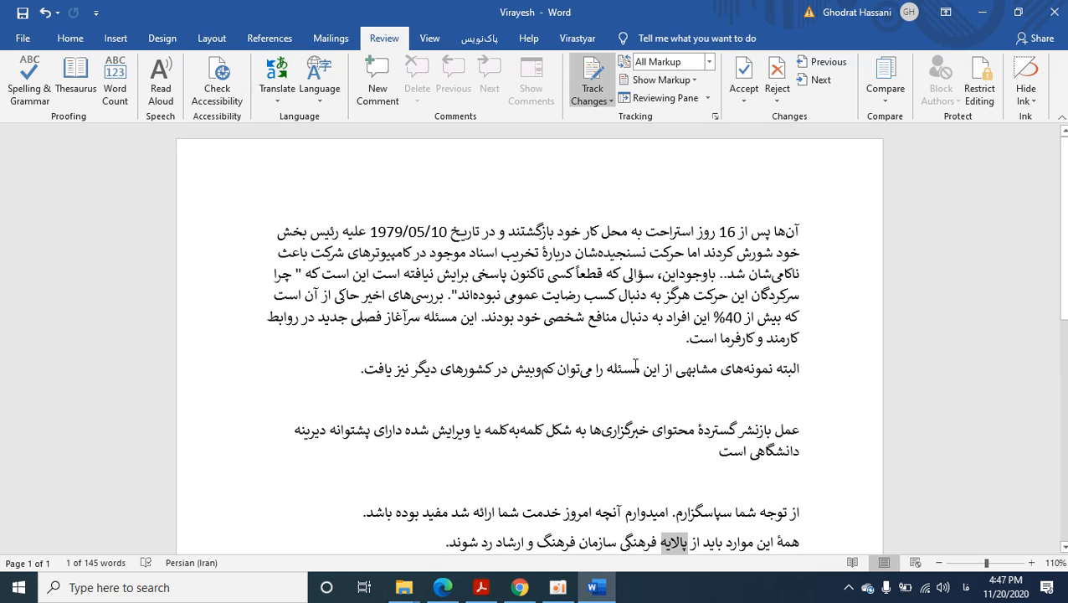
click(577, 39)
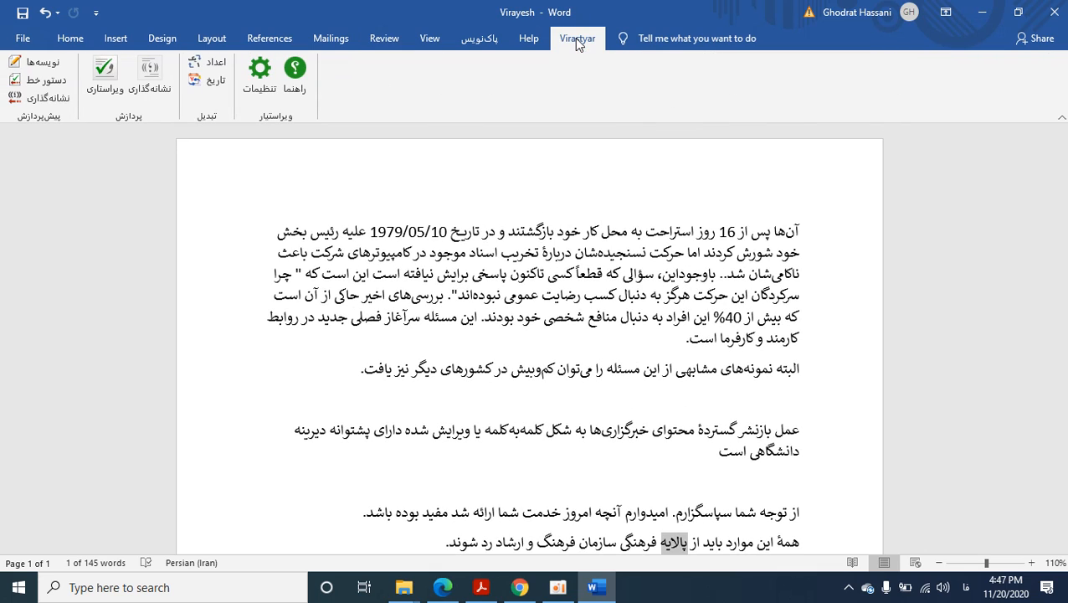
click(151, 80)
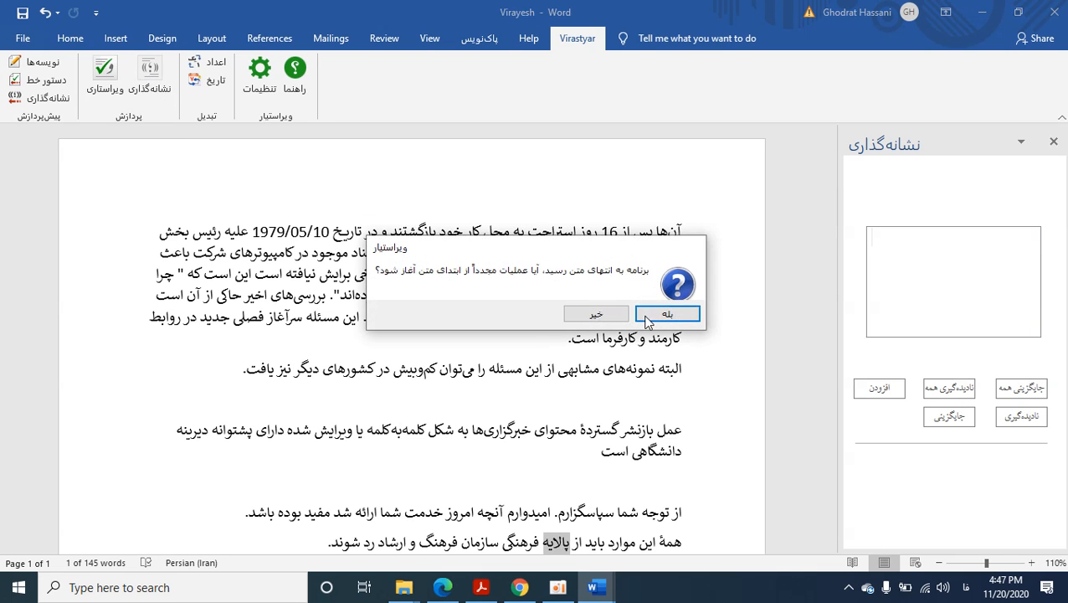
click(614, 316)
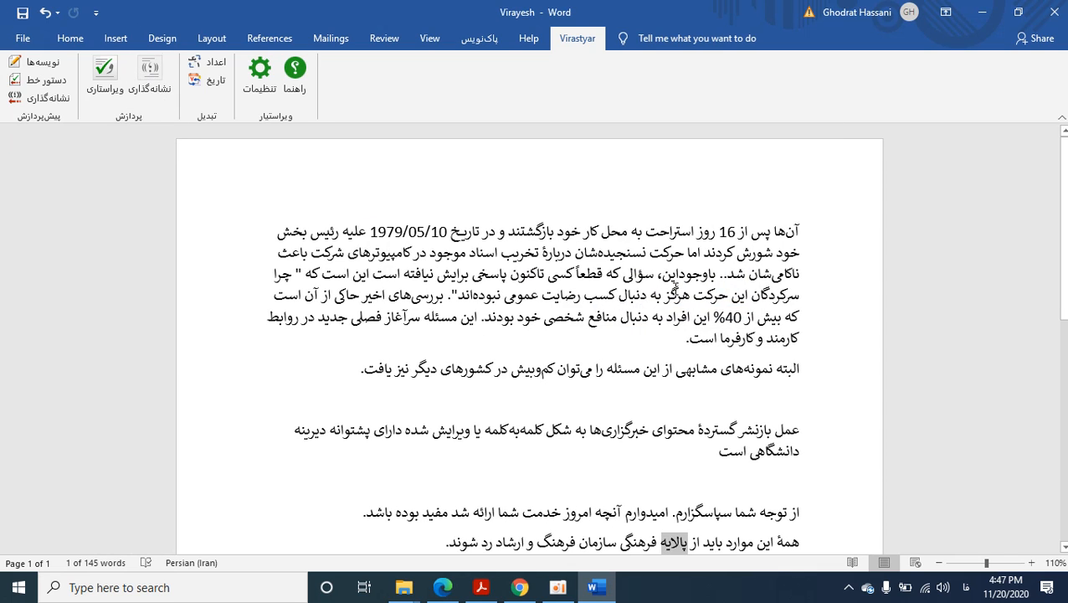
click(803, 233)
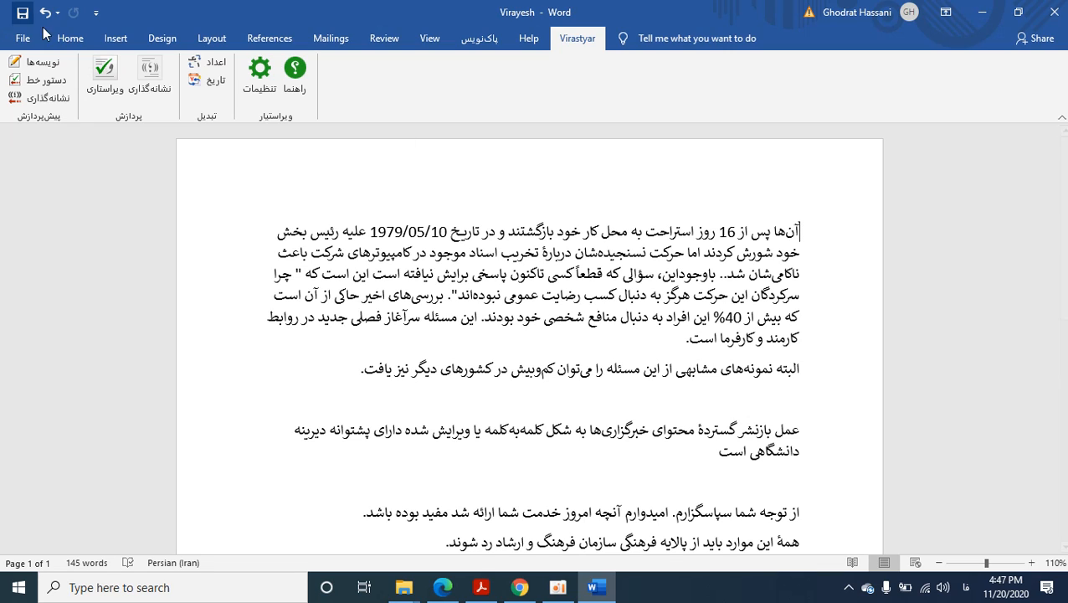
click(152, 78)
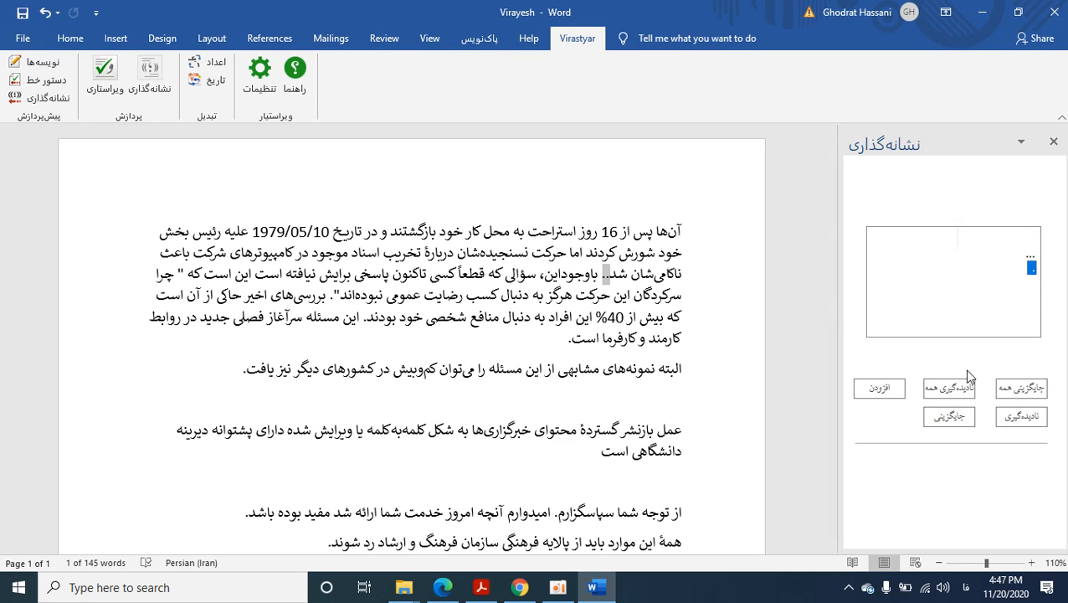
click(958, 418)
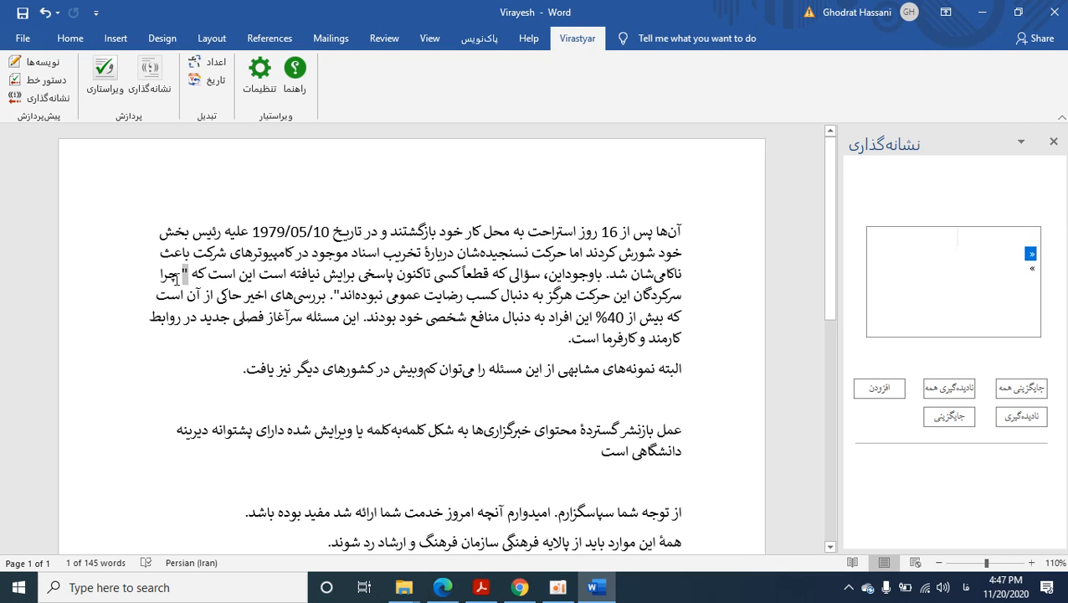
- Add two new lines after the document's last sentence and switch the keyboard input to English
scroll(176, 277, down, 5)
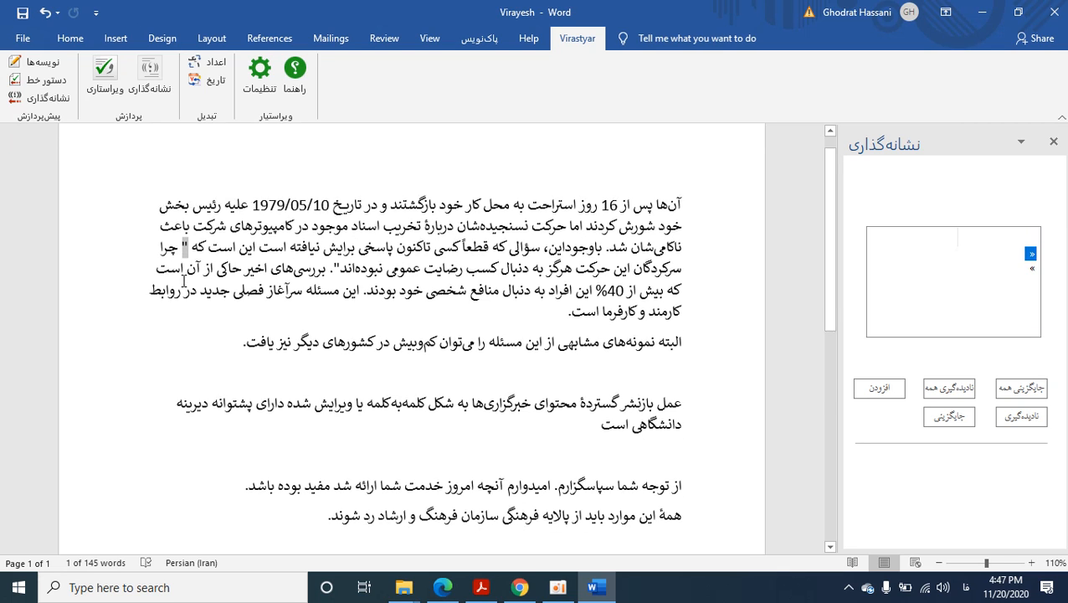
click(312, 177)
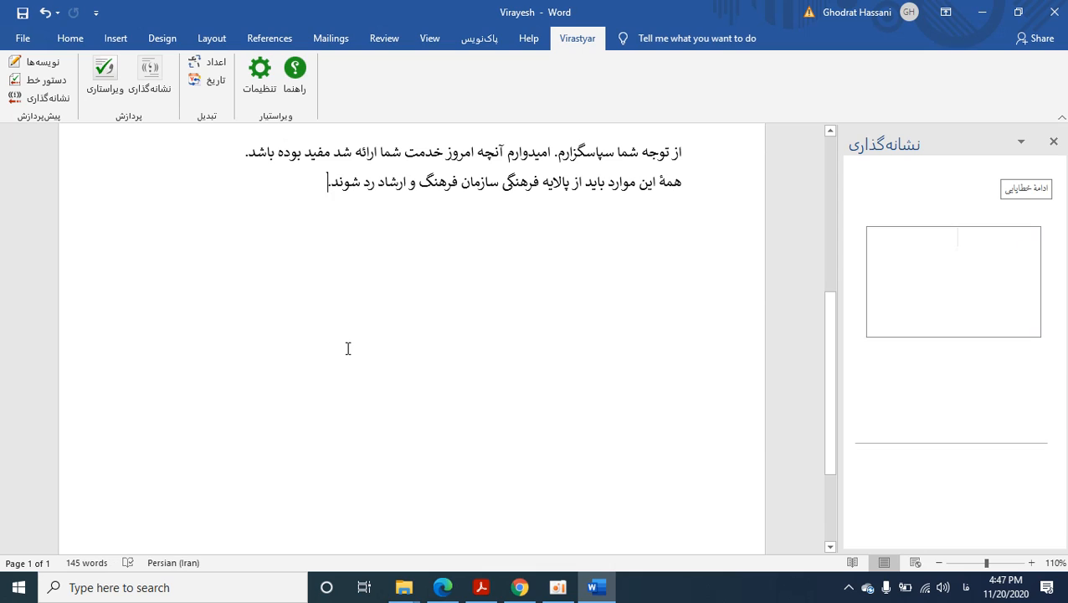
key(Return)
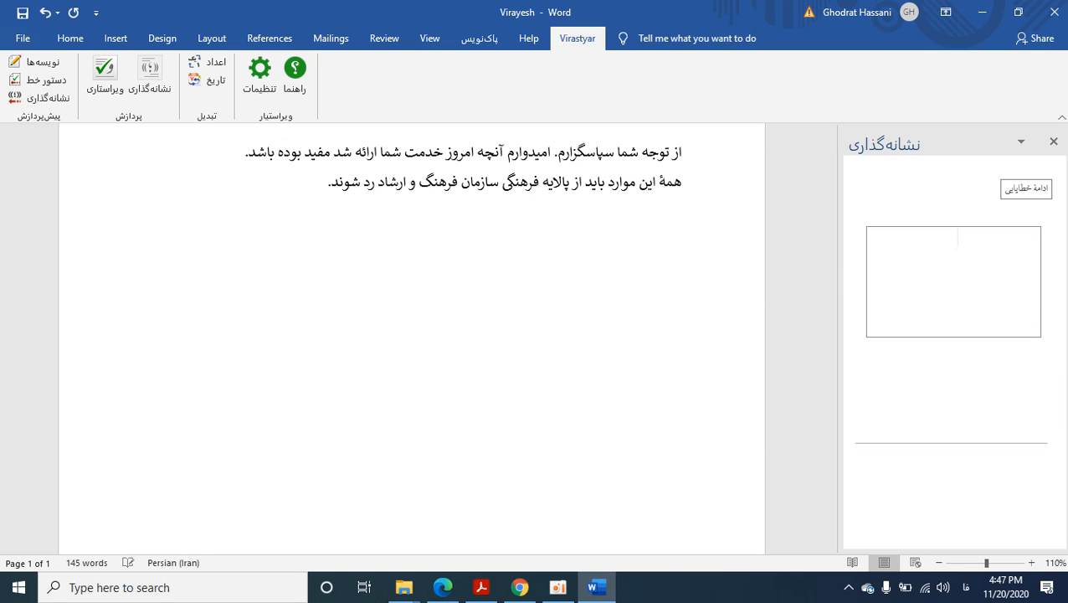
key(Return)
key(alt+shift)
text(Fre)
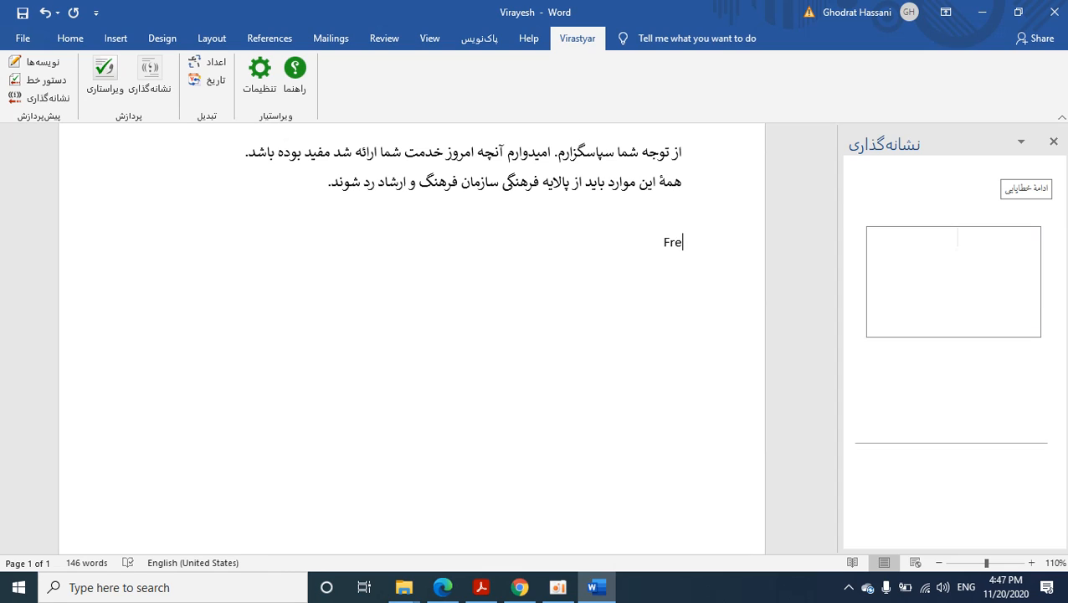
text(nc)
key(BackSpace)
key(BackSpace)
key(BackSpace)
key(BackSpace)
key(BackSpace)
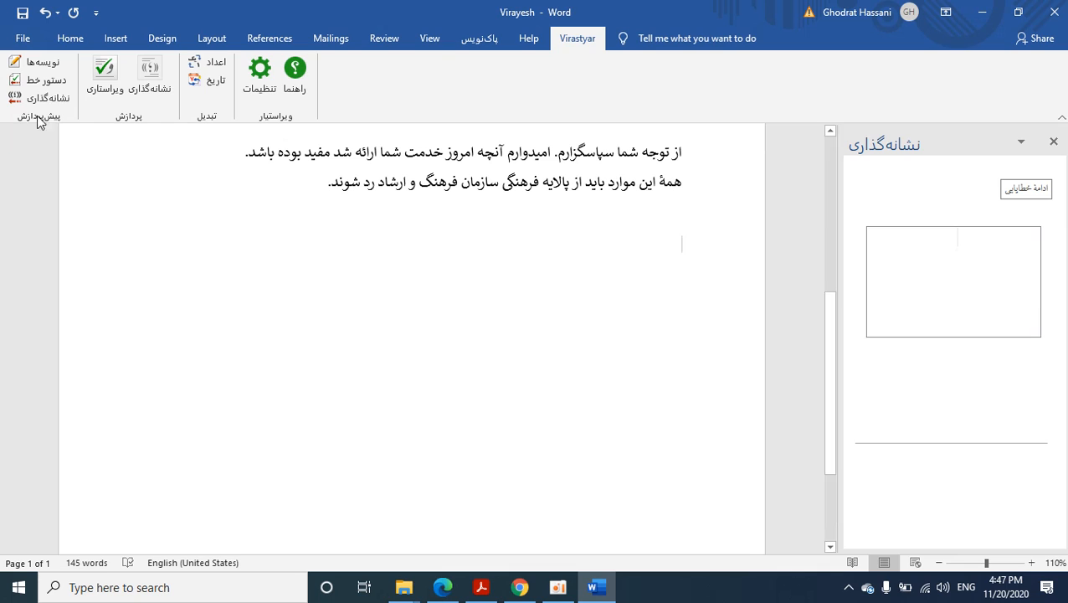
- Left-align the new line and enter English quote “Gone With The Wind”, with French quotes on the line below
click(71, 39)
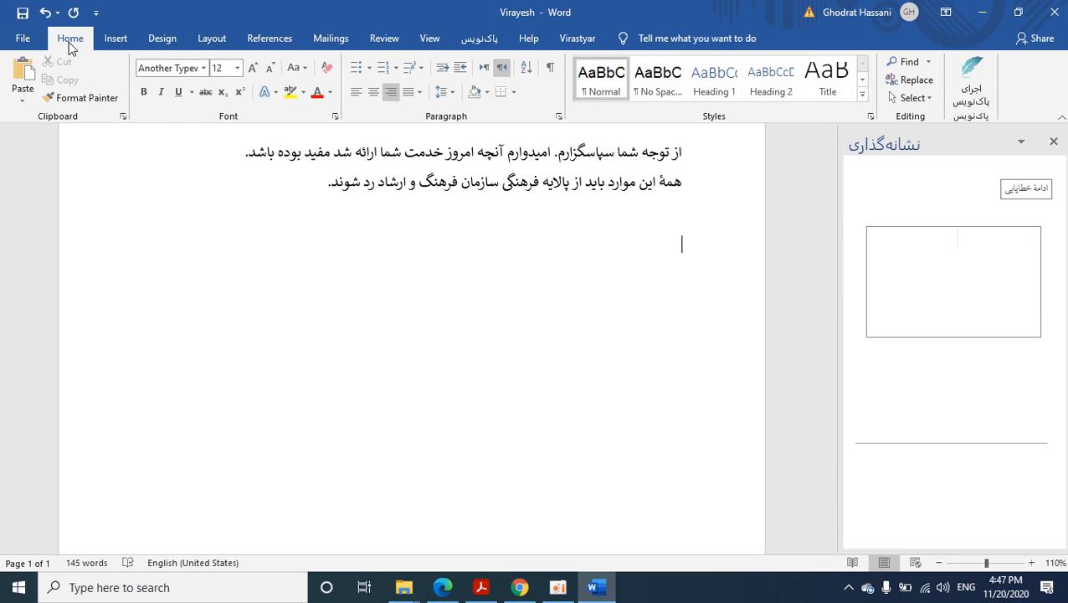
click(357, 94)
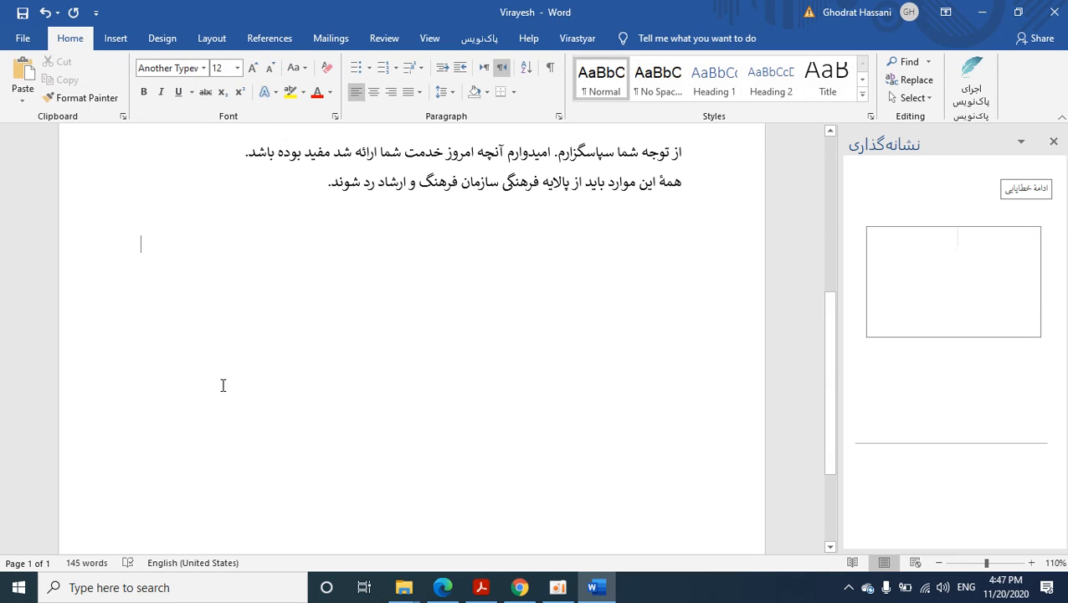
text(Engli)
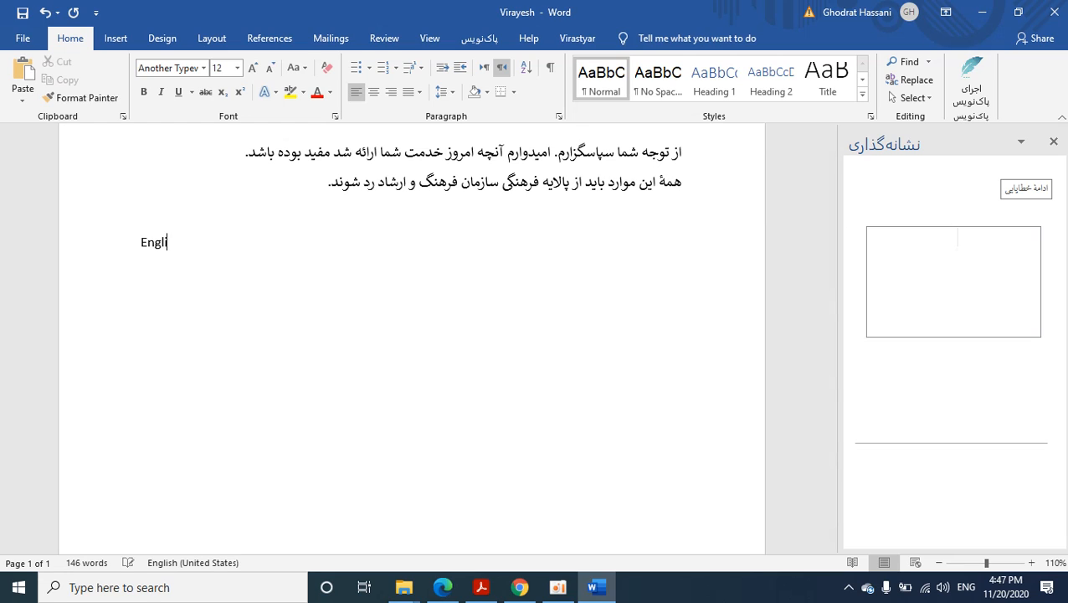
text(sh quote)
text("")
key(Return)
text(Fr)
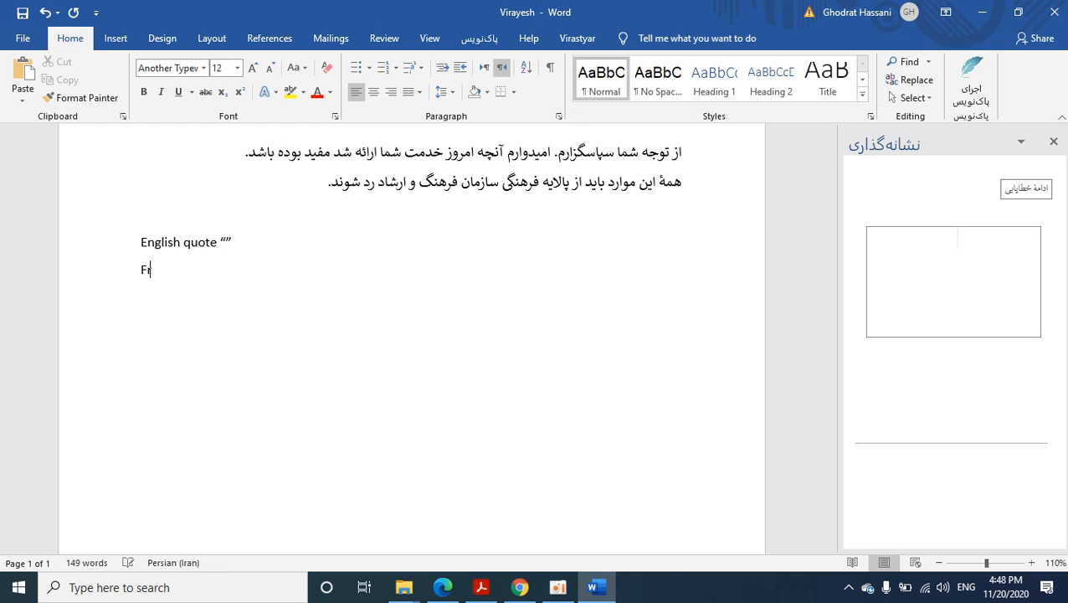
text(ench quotes)
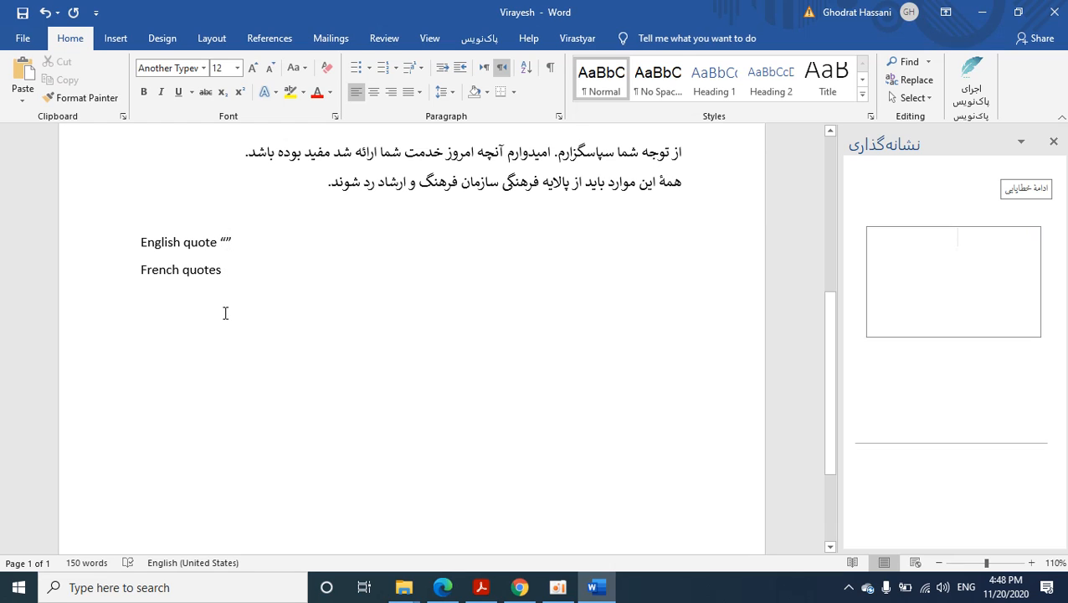
text(Gone )
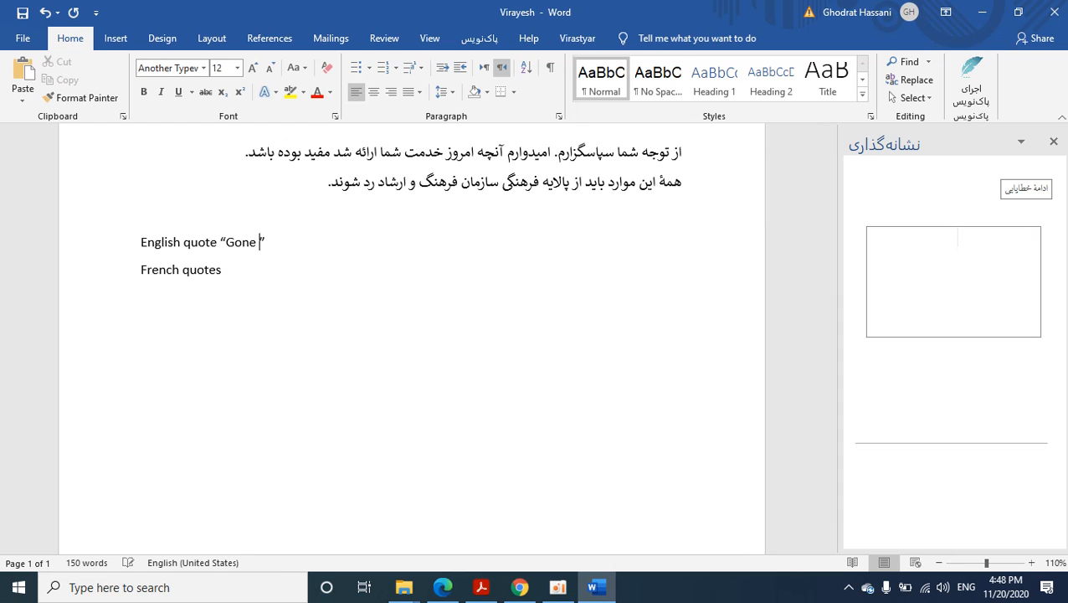
text(With The Wind)
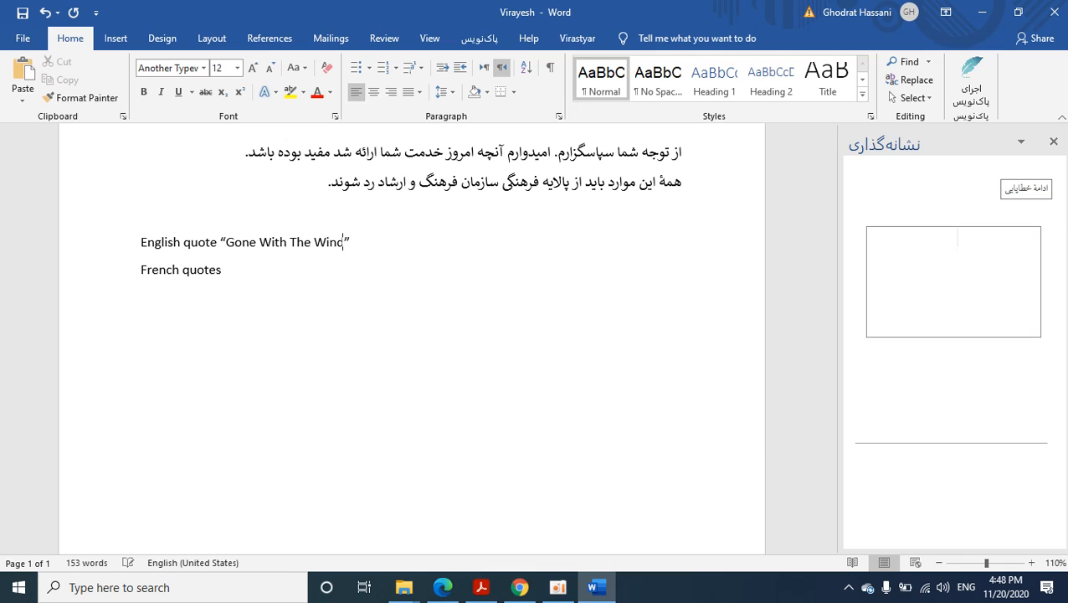
- Delete the text French quotes, leaving its line empty
click(233, 271)
key(BackSpace)
key(BackSpace)
key(BackSpace)
key(BackSpace)
key(BackSpace)
key(BackSpace)
key(BackSpace)
key(BackSpace)
key(BackSpace)
key(BackSpace)
key(BackSpace)
key(BackSpace)
key(BackSpace)
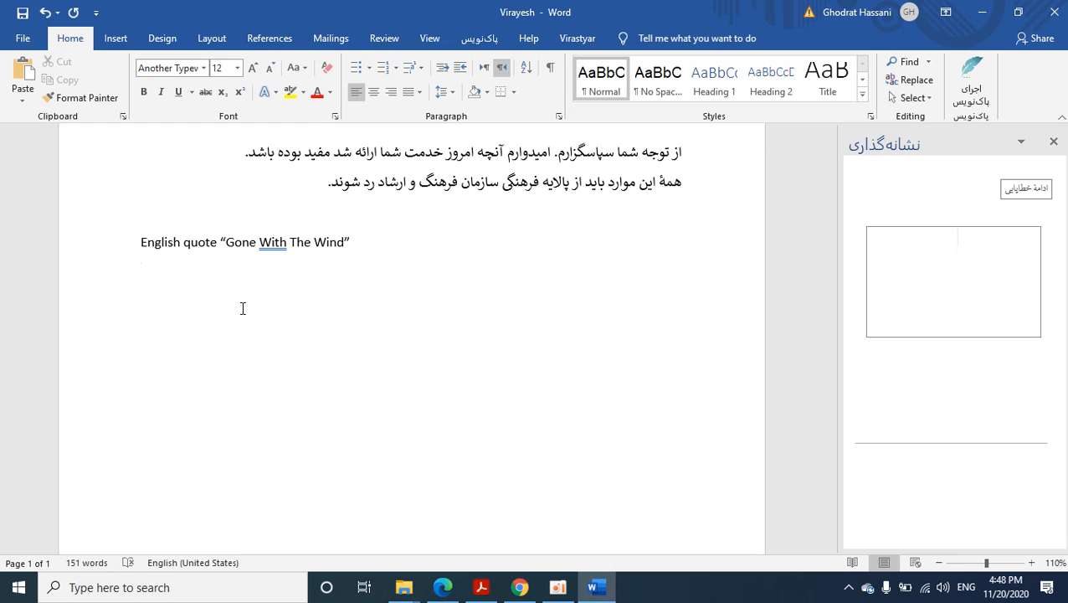
text(K)
key(BackSpace)
- Switch the keyboard input to Persian and enter «بربادرفته» below the English quote
key(alt+shift)
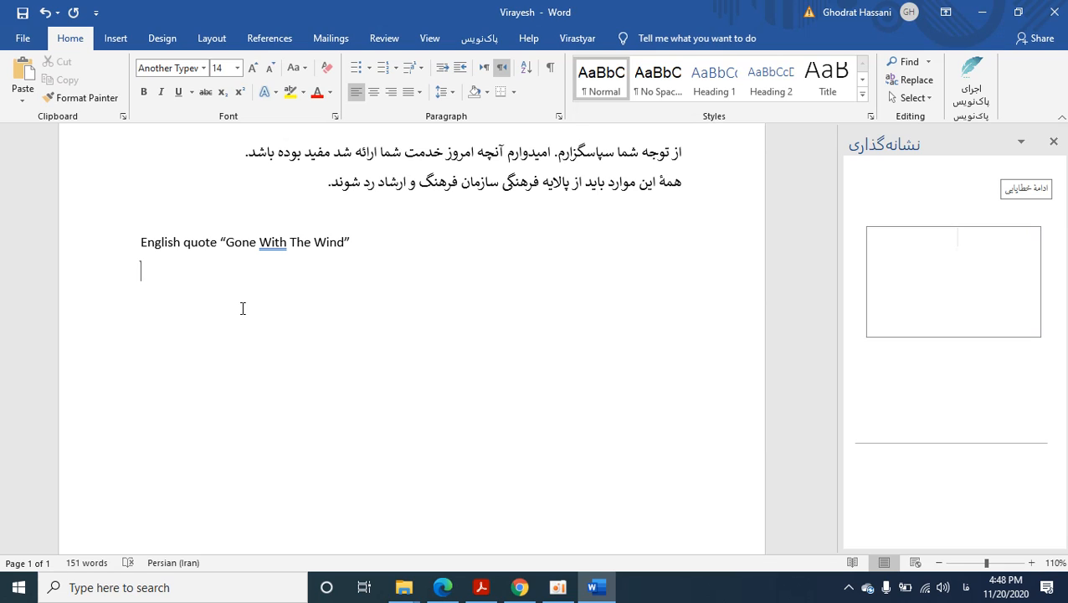
text(»)
text(بر)
text(اب)
text(د)
text(ر)
text(ف)
text(ته)
text(»)
- Compare the opening quotation mark of the English title with that of the Persian title
click(221, 241)
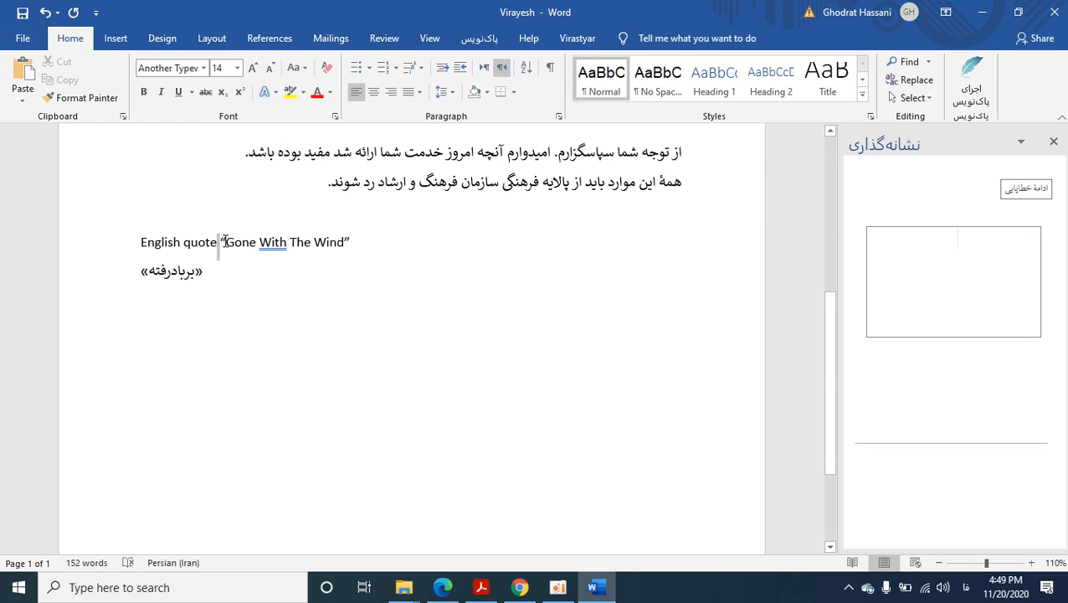
drag(225, 242, 206, 276)
click(226, 242)
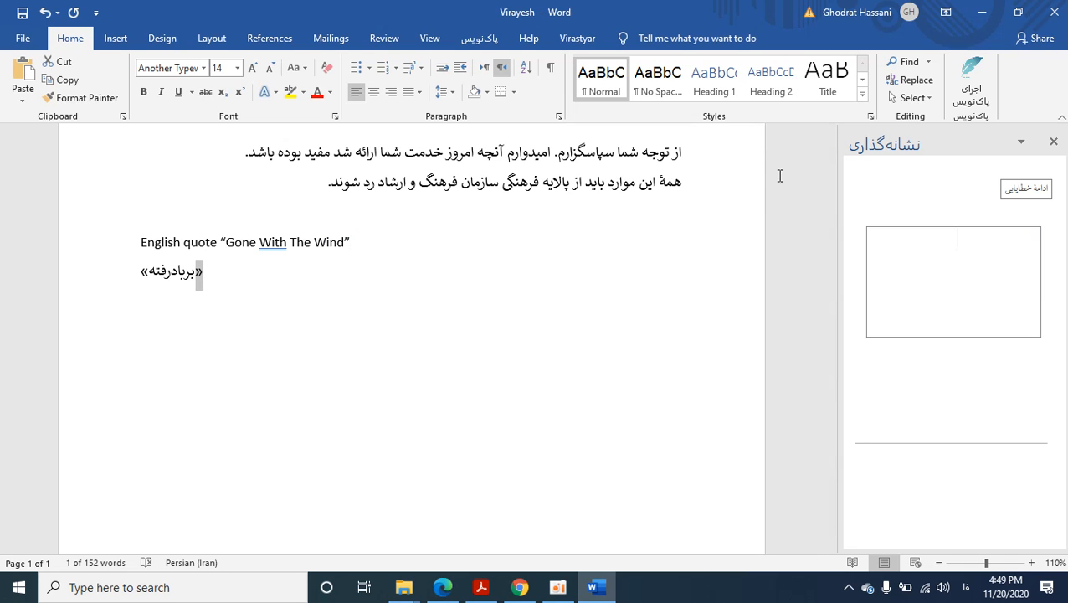
- Delete the sample line English quote “Gone With The Wind” and the line breaks around it, joining «بربادرفته» to the last Persian sentence
scroll(573, 335, up, 1)
scroll(572, 337, up, 1)
scroll(573, 338, down, 1)
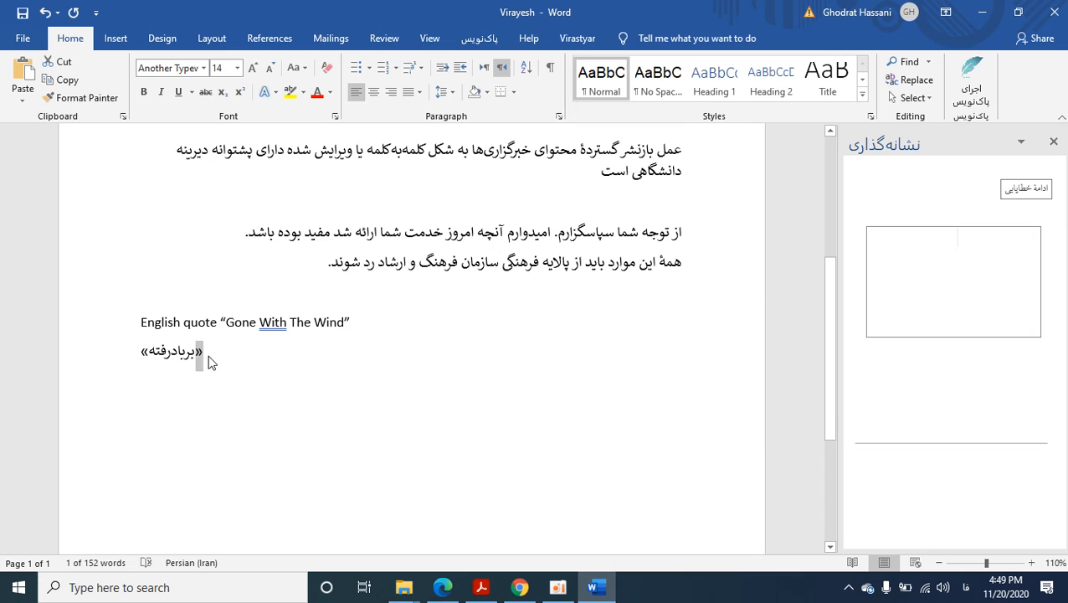
drag(210, 362, 128, 353)
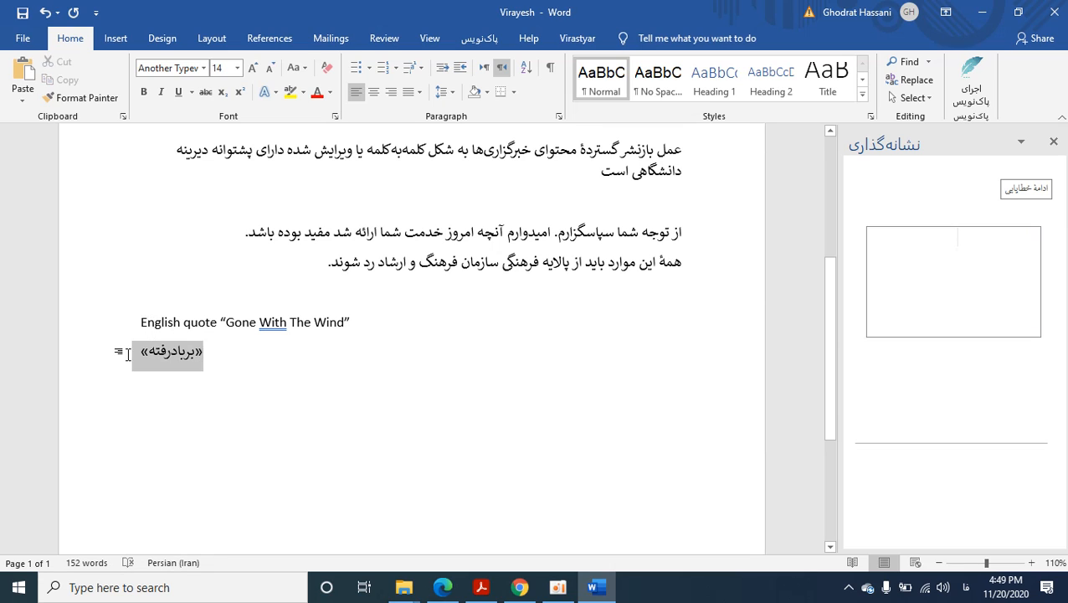
click(129, 352)
key(BackSpace)
key(BackSpace)
key(BackSpace)
key(BackSpace)
key(BackSpace)
key(BackSpace)
key(BackSpace)
key(BackSpace)
key(BackSpace)
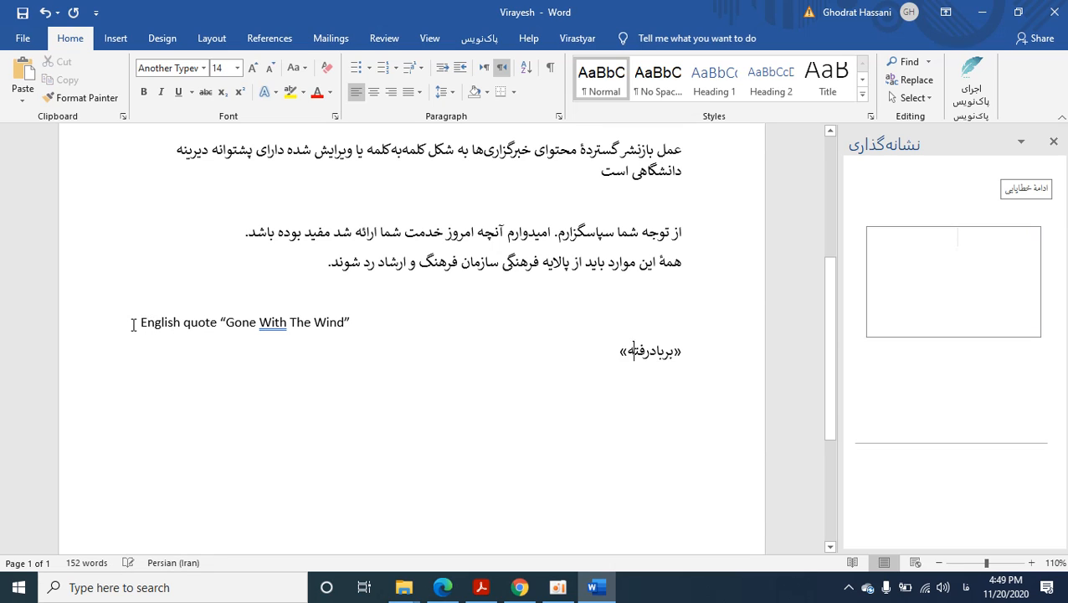
key(BackSpace)
key(BackSpace)
key(BackSpace)
key(BackSpace)
key(BackSpace)
key(BackSpace)
key(BackSpace)
key(BackSpace)
key(BackSpace)
key(BackSpace)
key(BackSpace)
key(BackSpace)
key(BackSpace)
key(BackSpace)
key(BackSpace)
key(BackSpace)
key(BackSpace)
key(BackSpace)
key(BackSpace)
key(BackSpace)
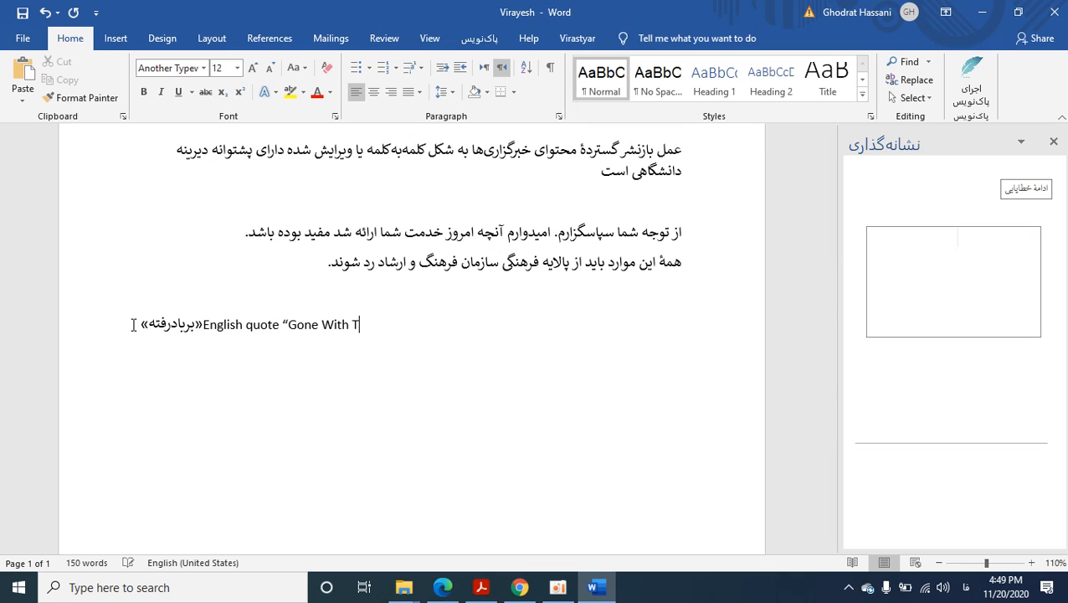
key(BackSpace)
key(BackSpace)
key(BackSpace)
key(BackSpace)
key(BackSpace)
key(BackSpace)
key(BackSpace)
key(BackSpace)
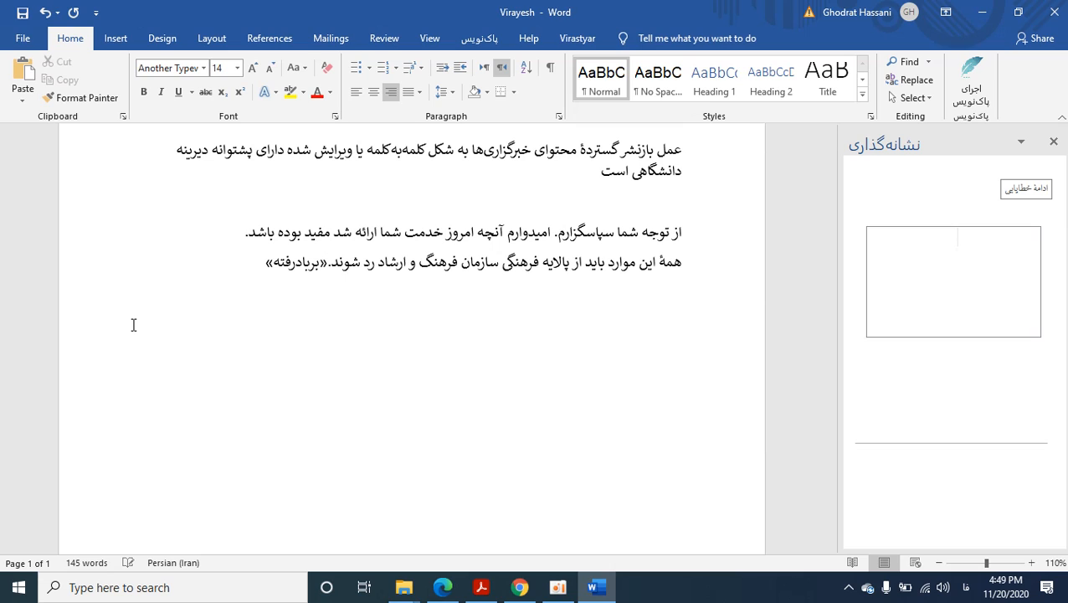
- Remove «بربادرفته» from the end of the last sentence and restore its full stop
drag(266, 264, 332, 266)
key(BackSpace)
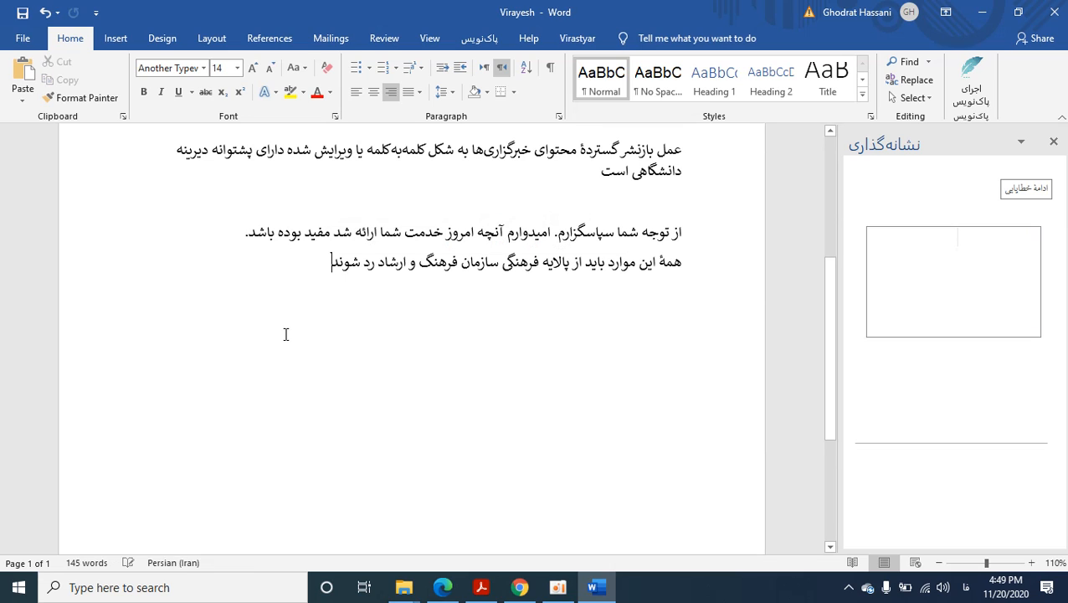
text(.)
- Resume the punctuation check, replace both straight quotation marks with Persian guillemets, ignore all spacing suggestions in between, and decline restarting from the beginning
scroll(406, 293, up, 4)
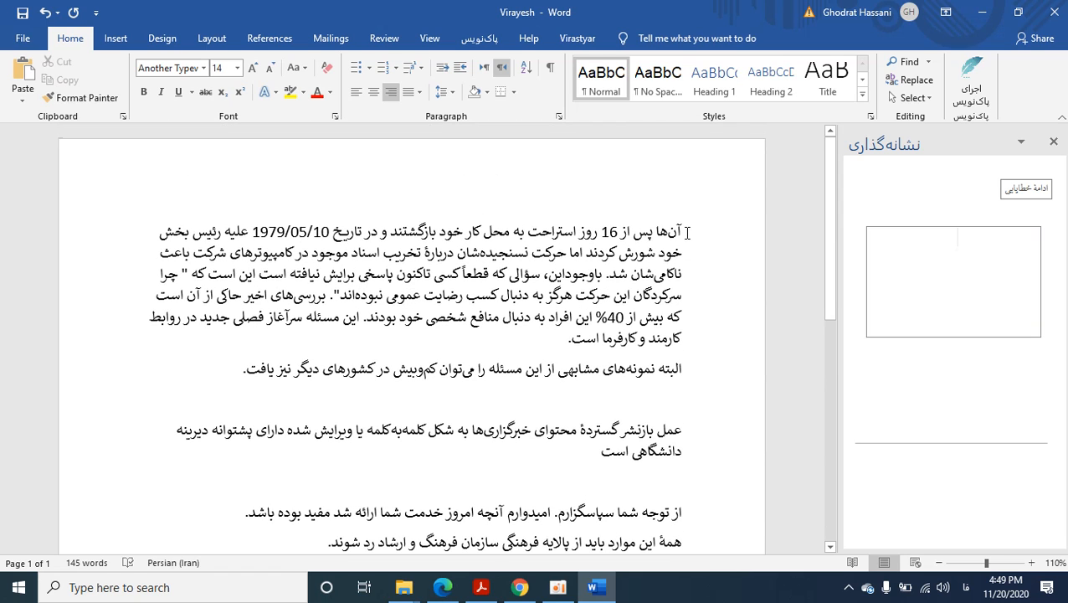
click(1008, 191)
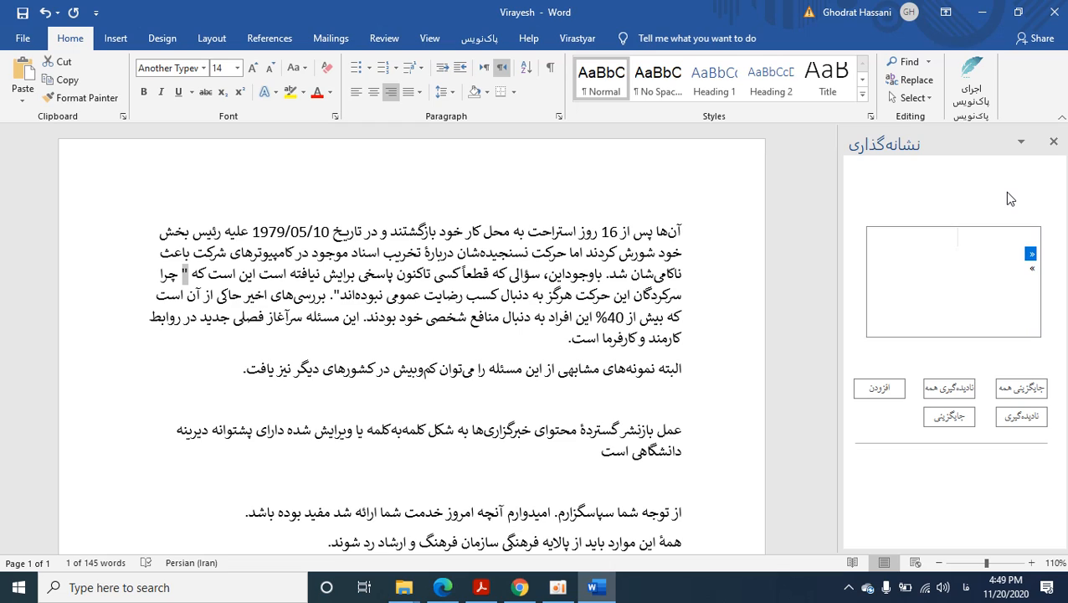
click(951, 419)
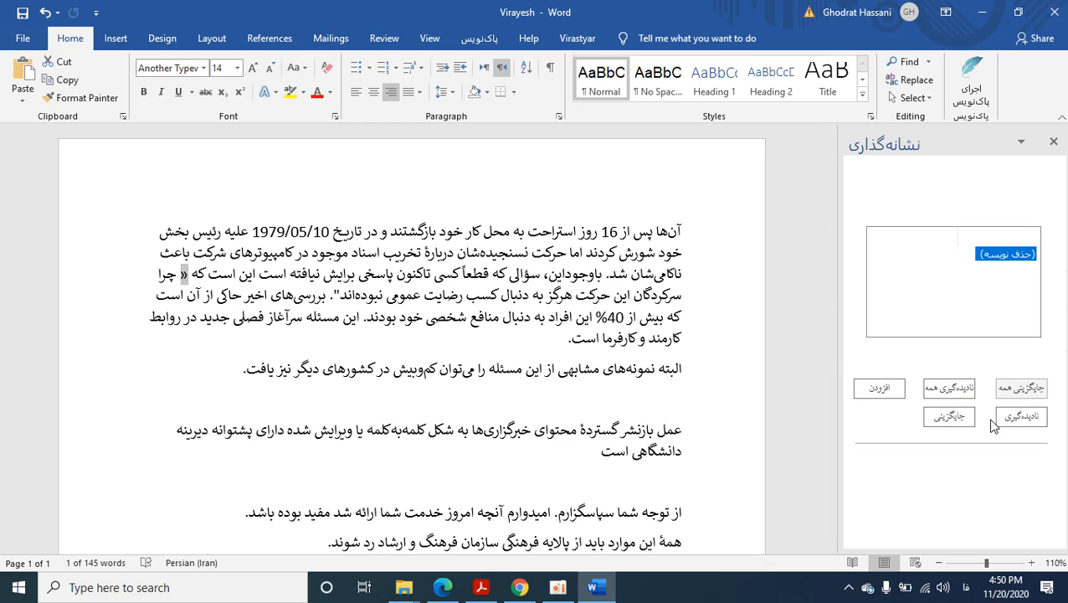
click(961, 395)
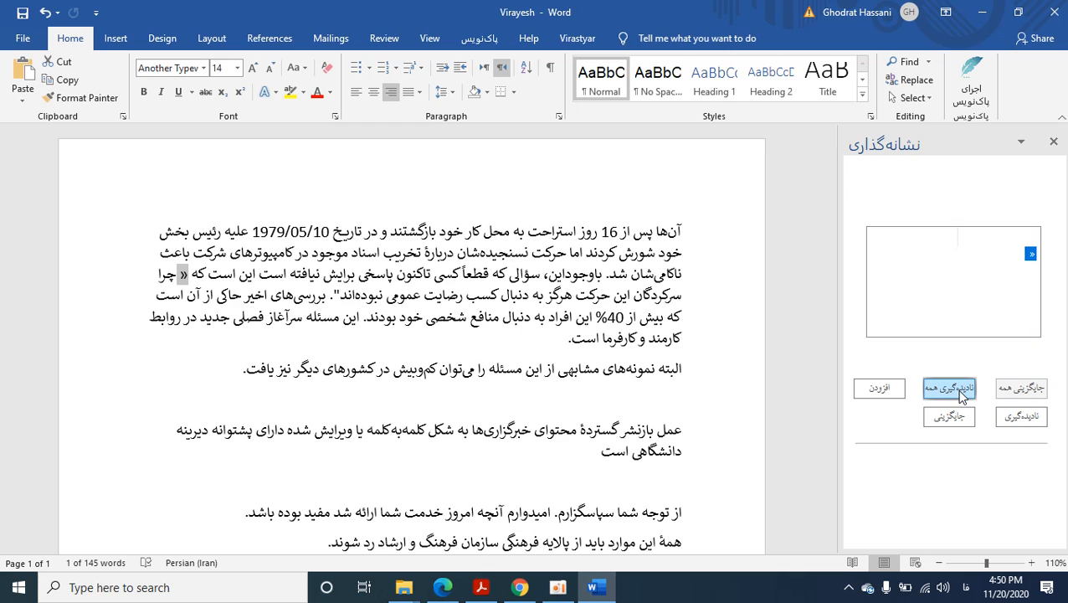
click(961, 395)
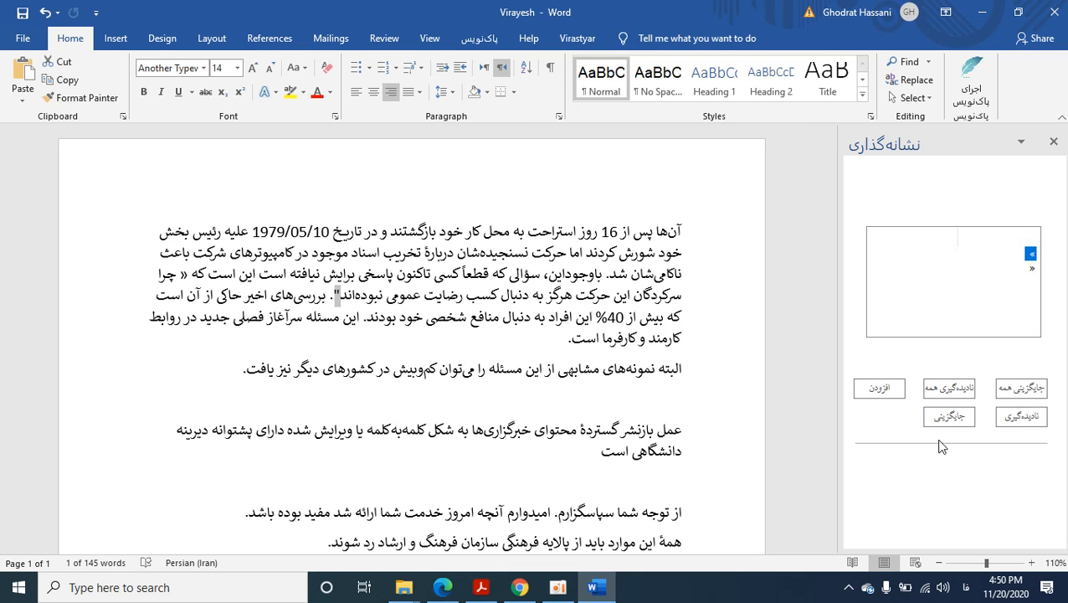
click(949, 418)
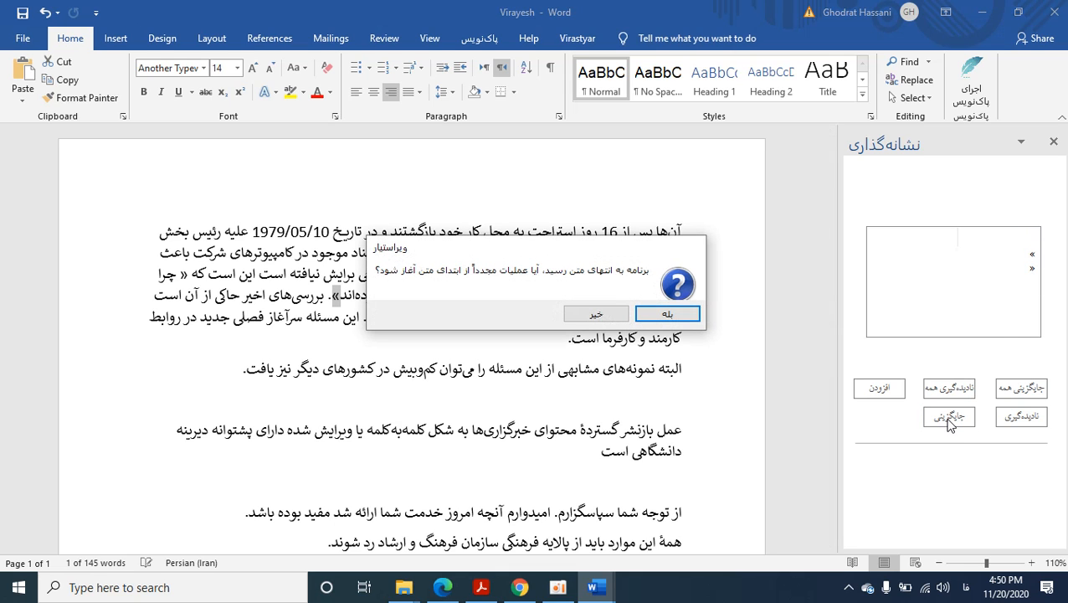
click(591, 316)
- Review the tracked punctuation corrections and accept all changes in the document, keeping change tracking on
scroll(646, 434, down, 2)
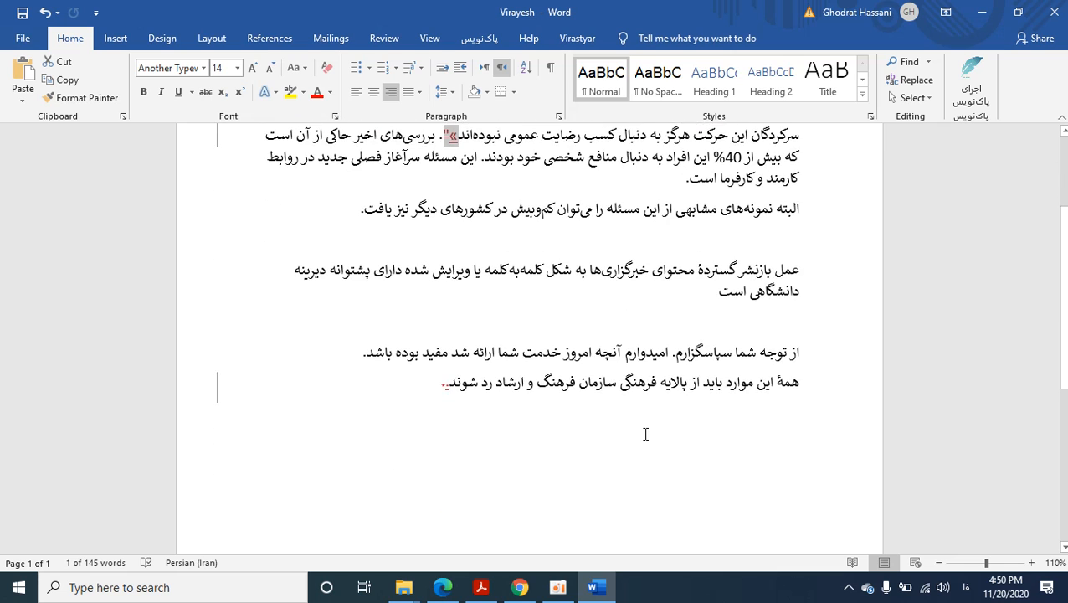
scroll(645, 432, up, 3)
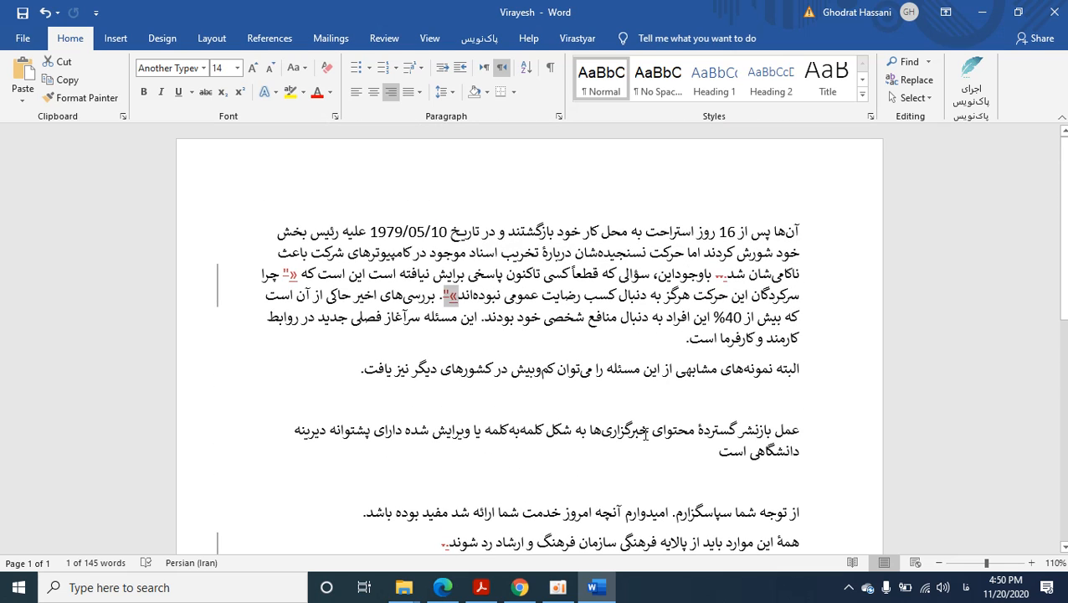
click(578, 41)
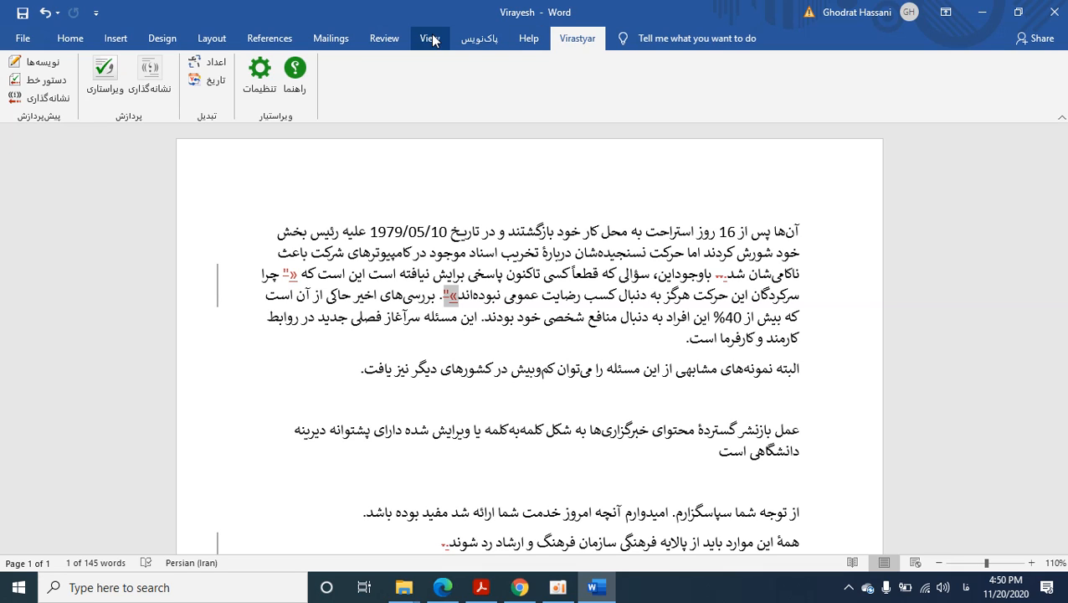
click(384, 40)
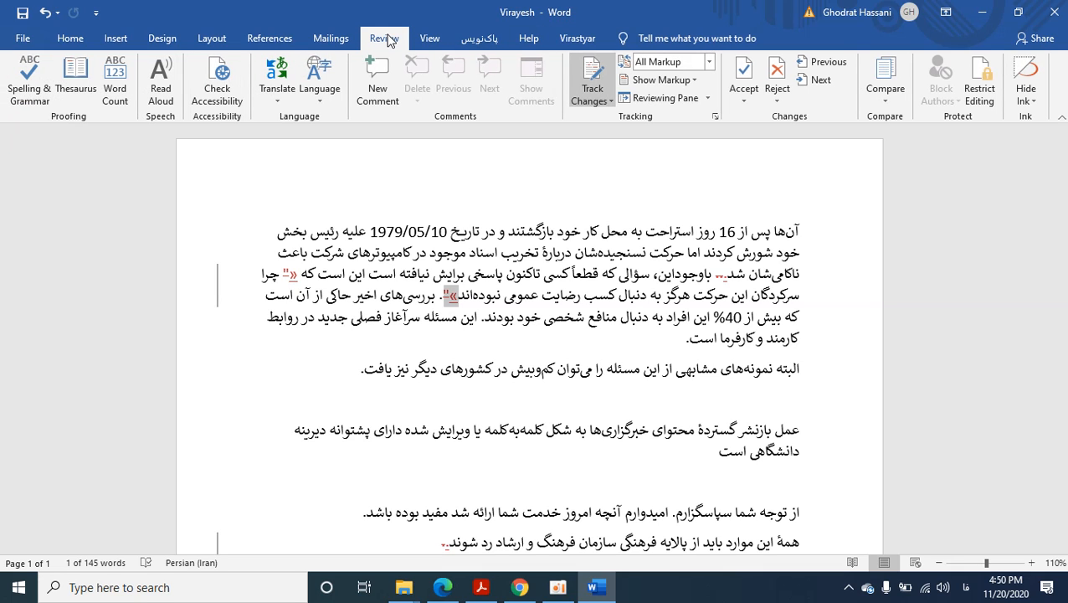
click(750, 97)
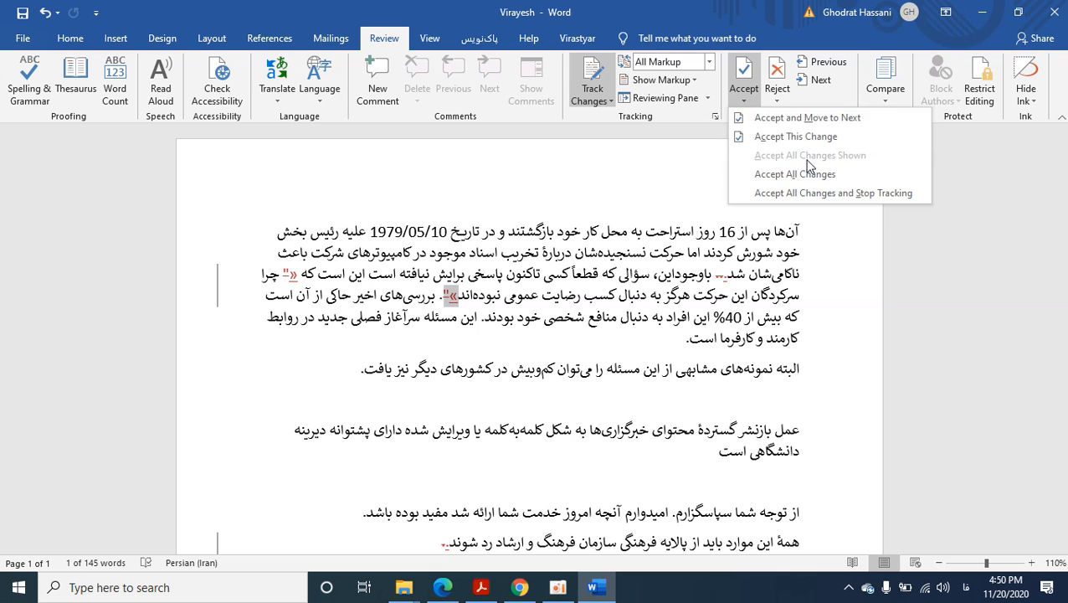
click(868, 178)
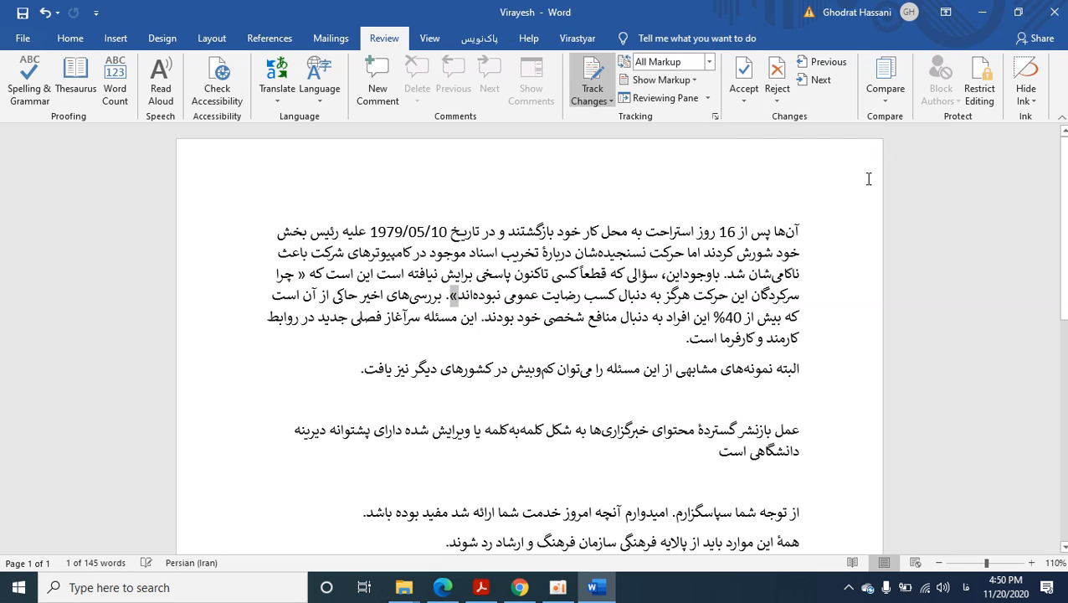
scroll(736, 381, down, 3)
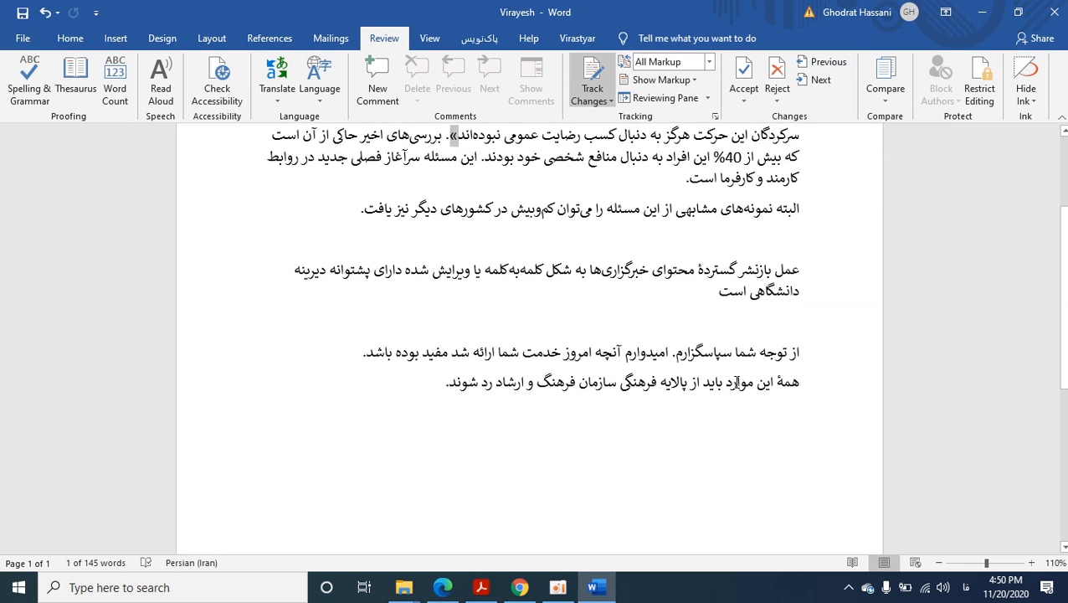
scroll(735, 381, up, 3)
- Run Virastyar's number conversion from the start of the document and replace 16 with the Persian numeral ۱۶
click(577, 39)
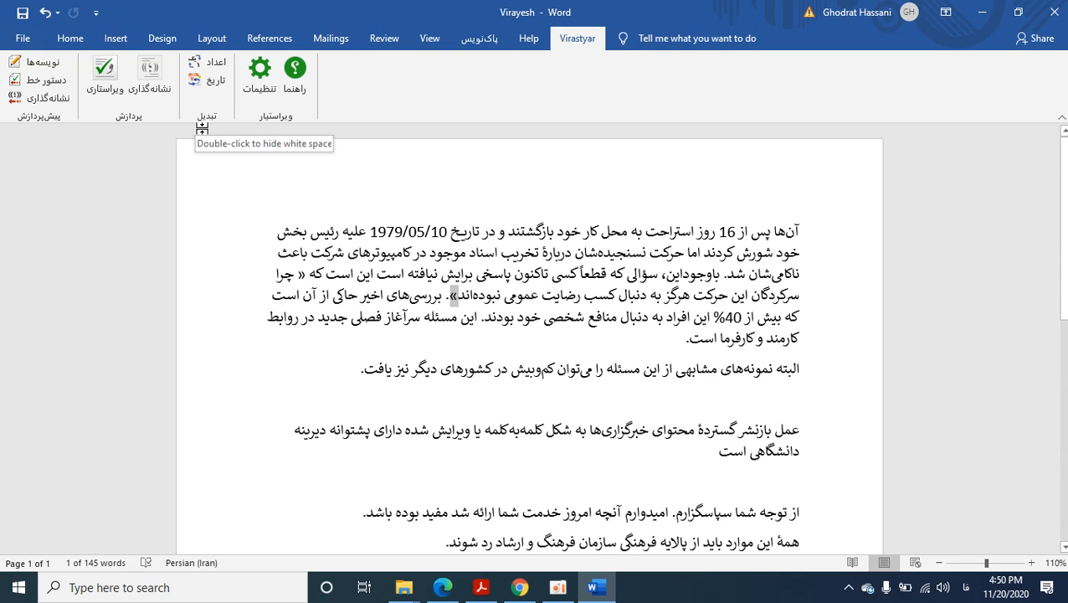
double_click(725, 233)
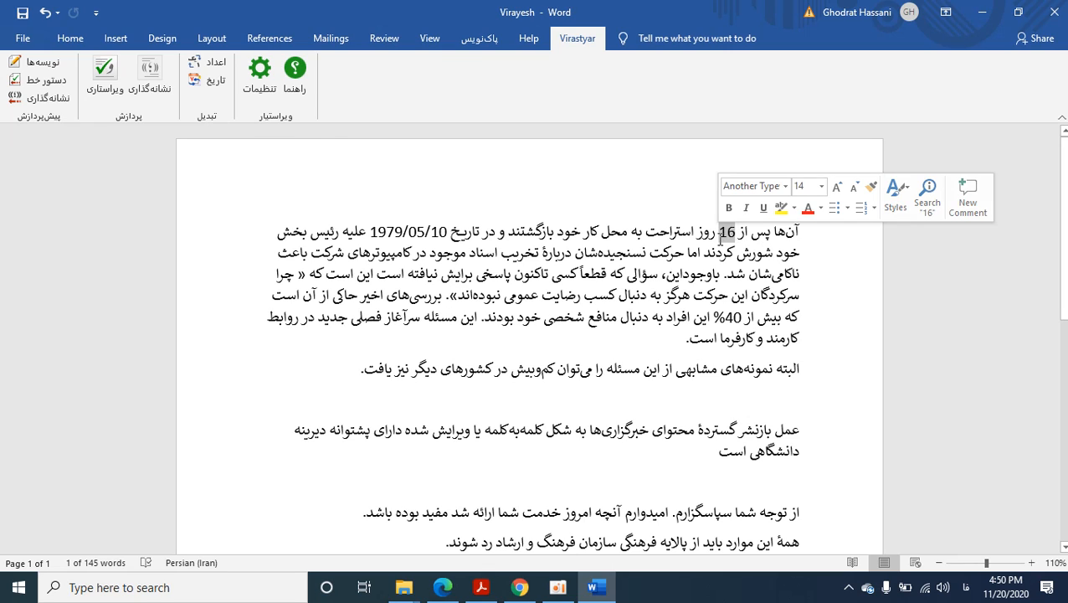
click(718, 234)
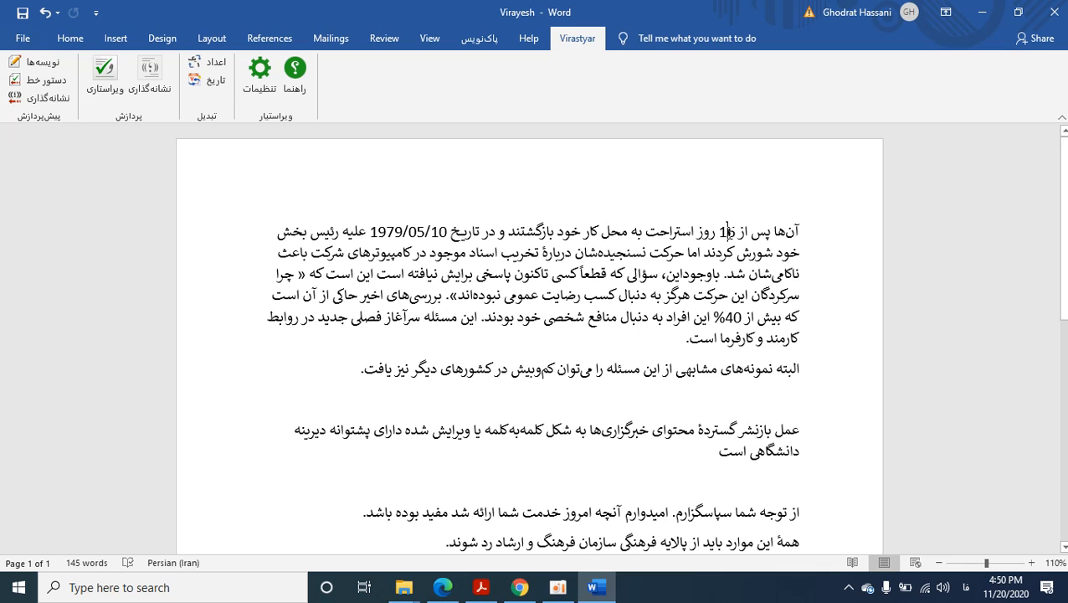
double_click(727, 233)
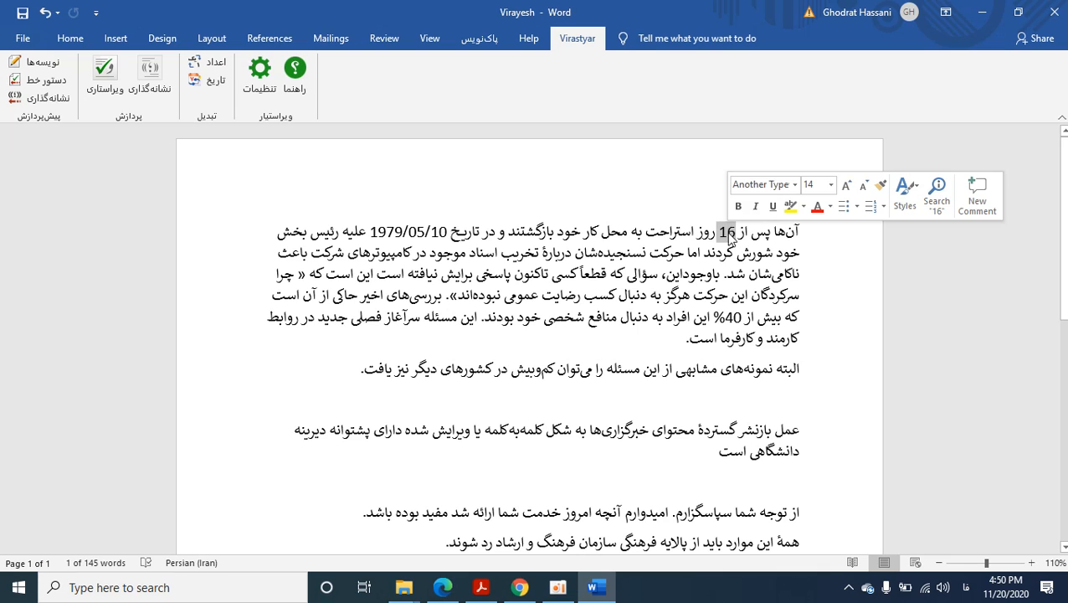
click(796, 232)
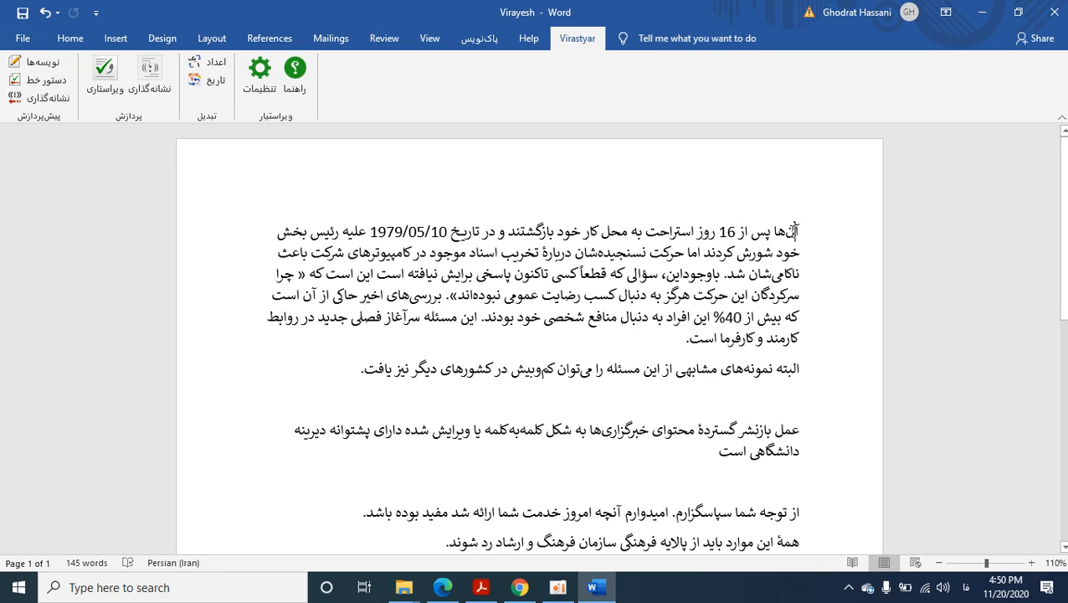
click(214, 67)
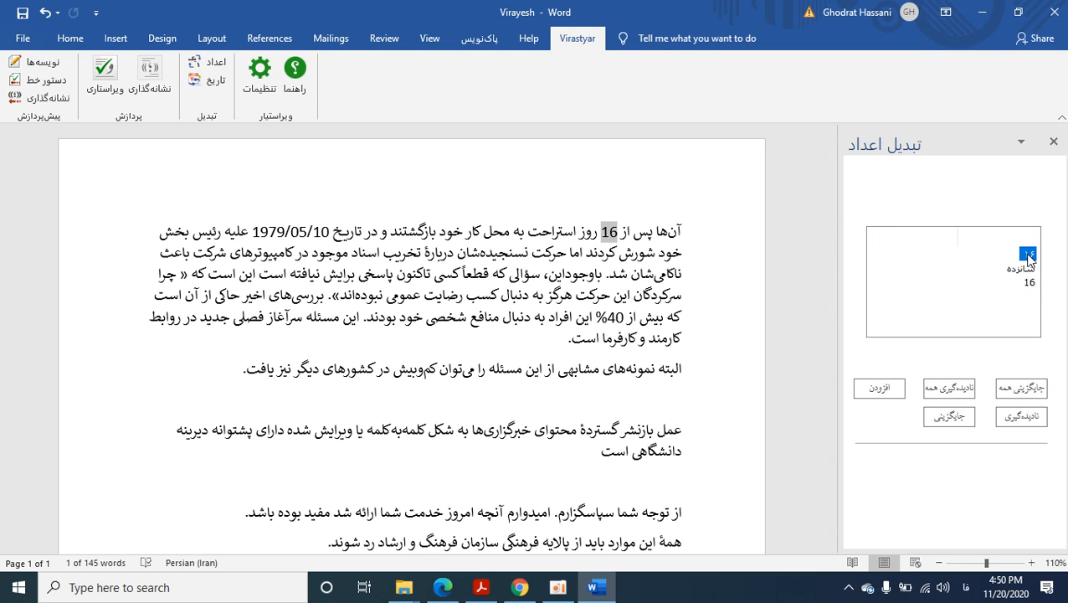
click(954, 417)
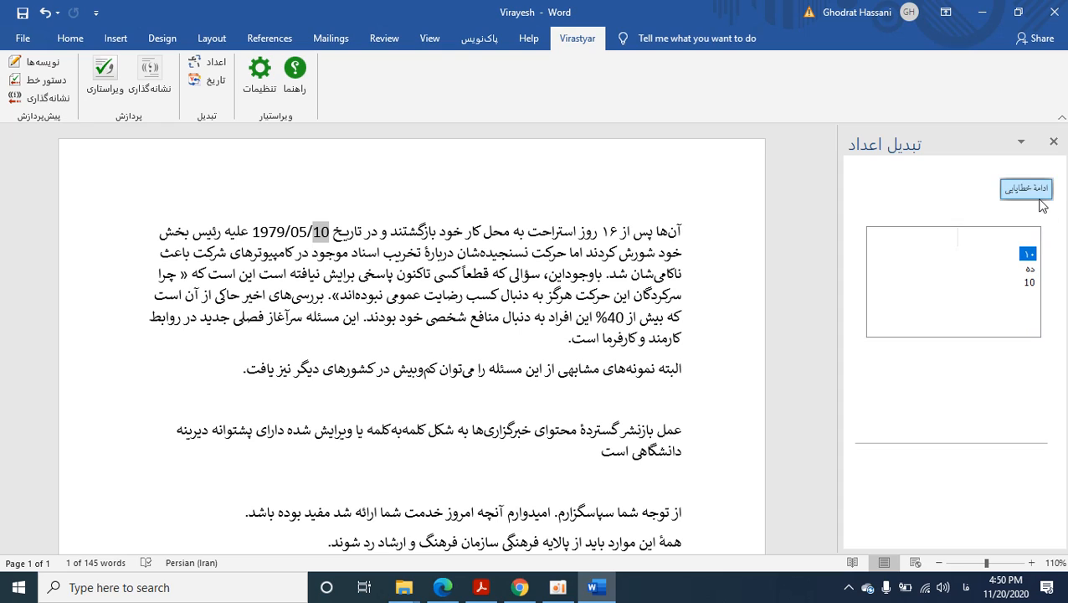
- Convert 10, 05 and 1979 in the date and the 40 before the percent sign to ۱۰, ۵, ۱۹۷۹ and ۴۰, without restarting the pass
double_click(1031, 256)
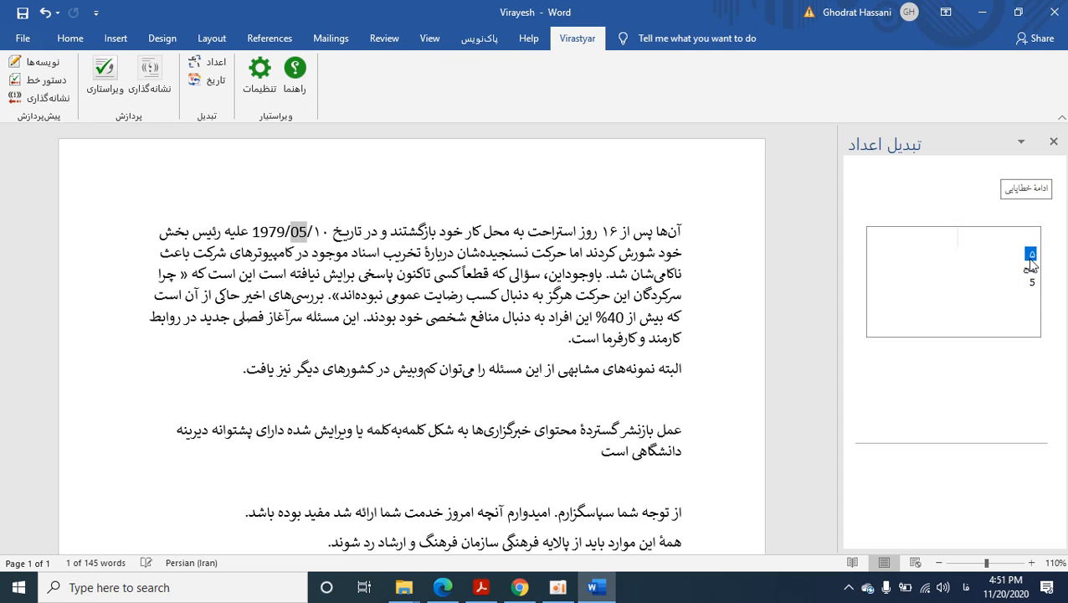
double_click(1031, 258)
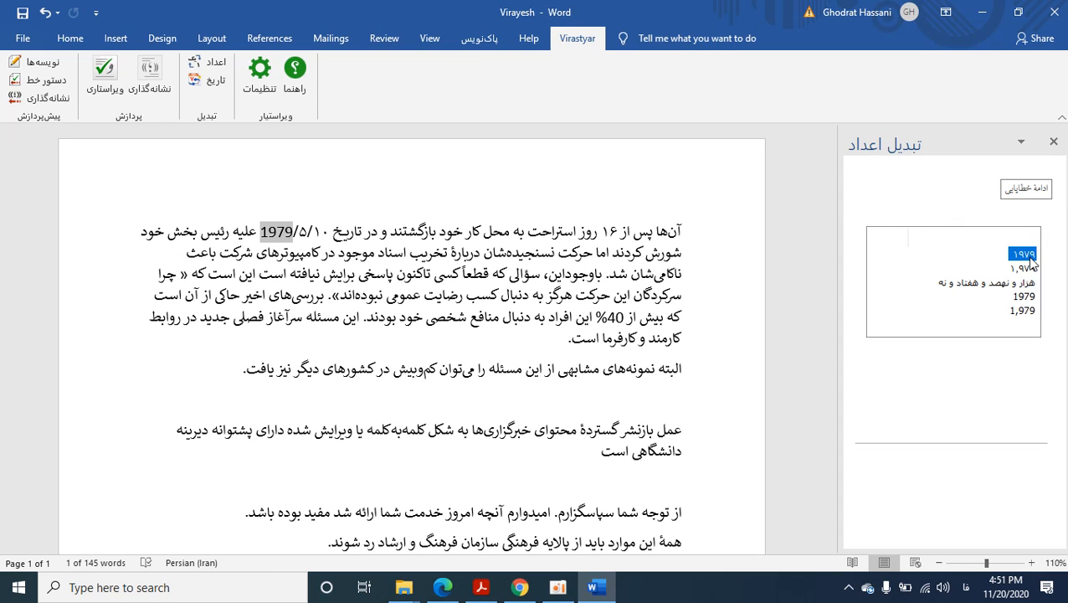
double_click(1023, 253)
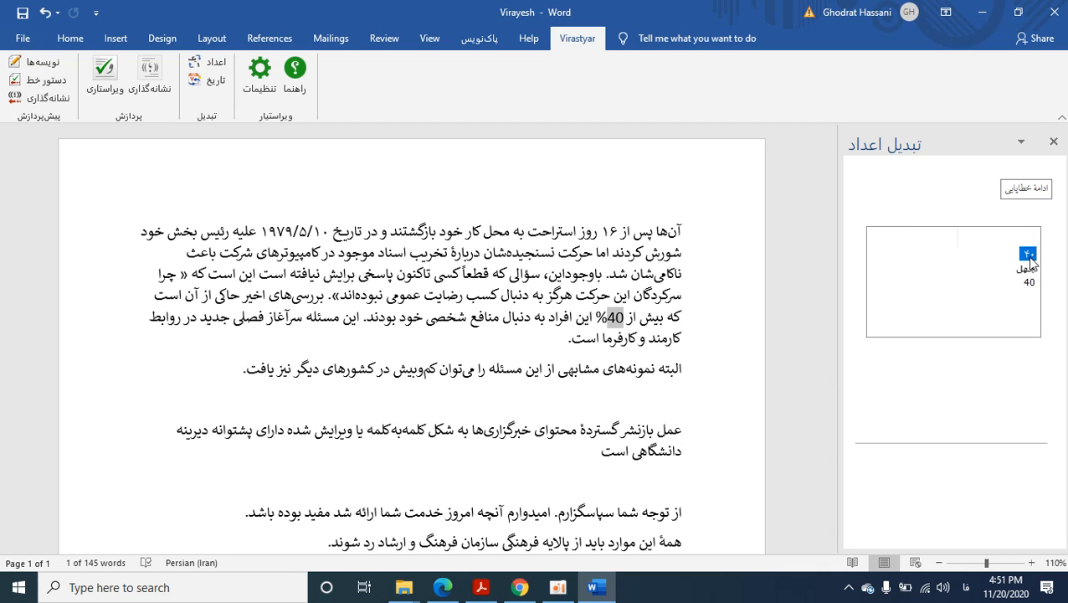
double_click(1032, 259)
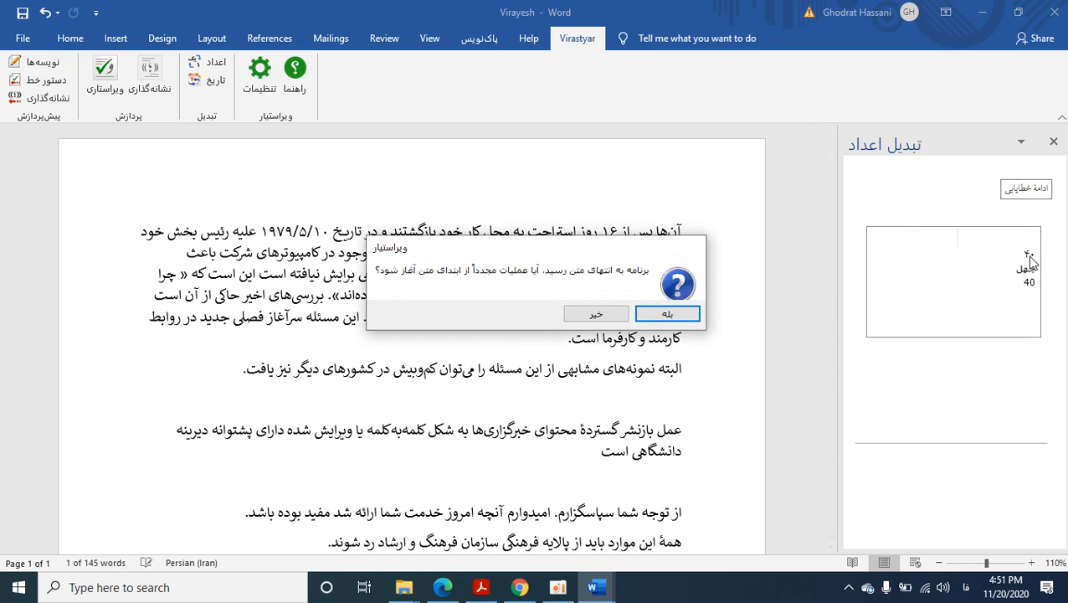
click(594, 315)
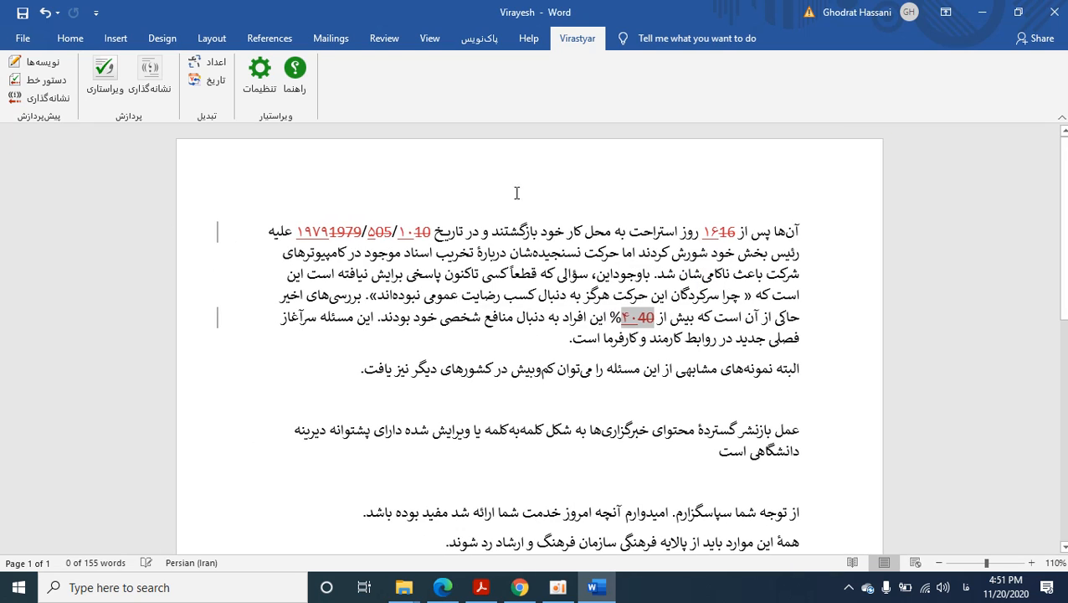
- Accept all the tracked number conversions in the document
click(369, 42)
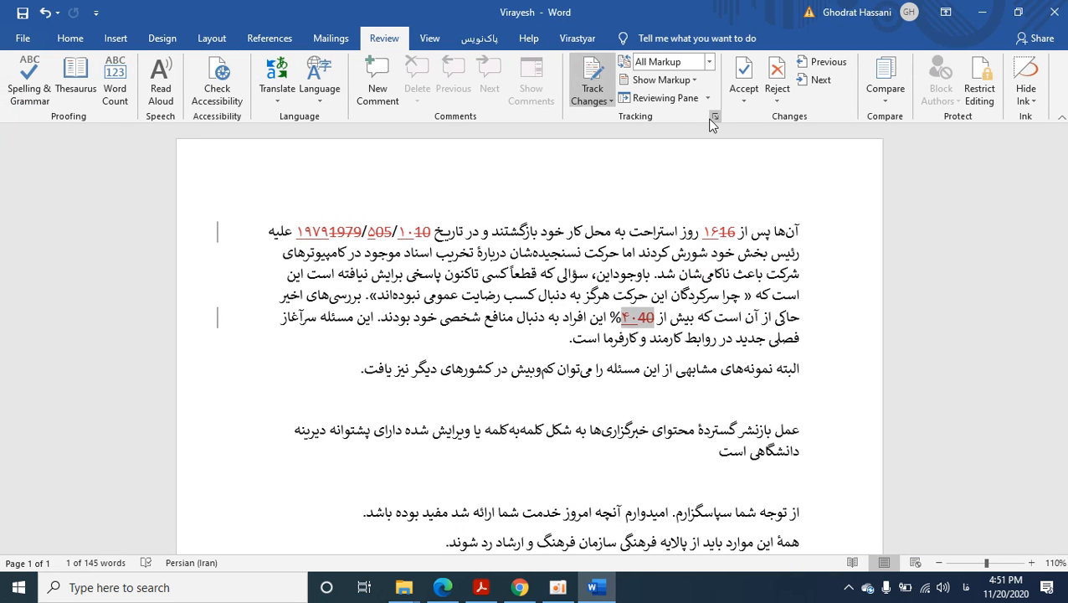
click(744, 102)
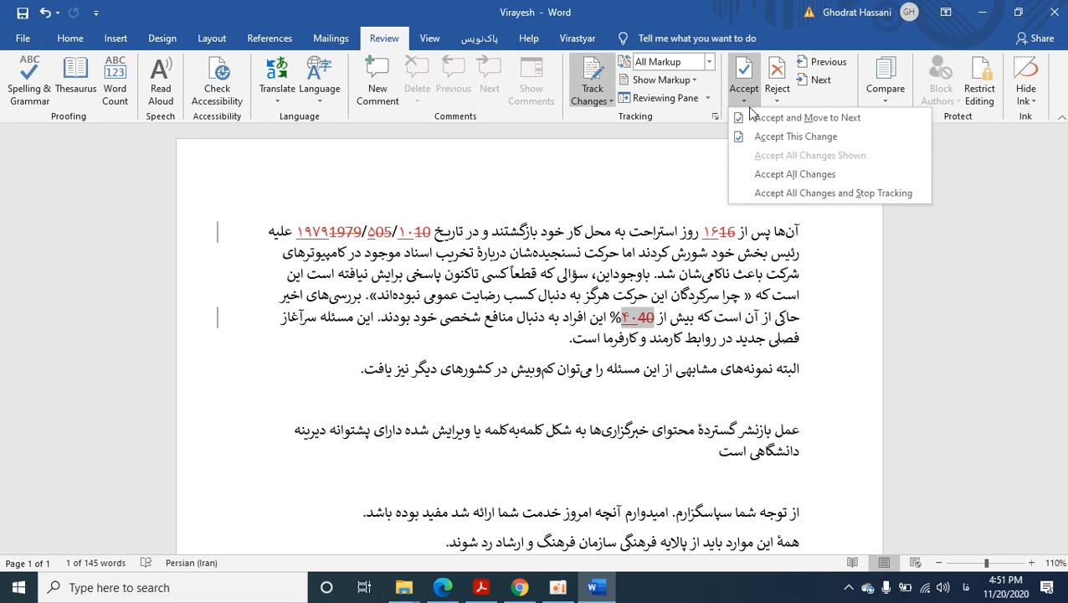
click(796, 173)
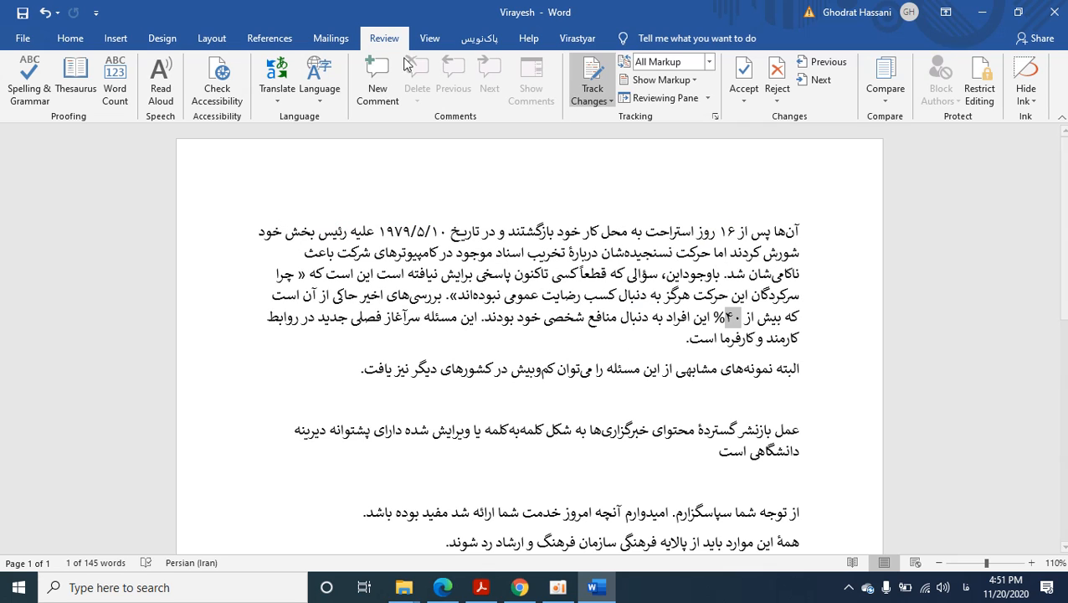
- Run Virastyar's date conversion and replace the Gregorian date with the Persian-digit solar date ۱۳۵۸/۲/۲۰, without restarting the pass
click(581, 40)
click(211, 81)
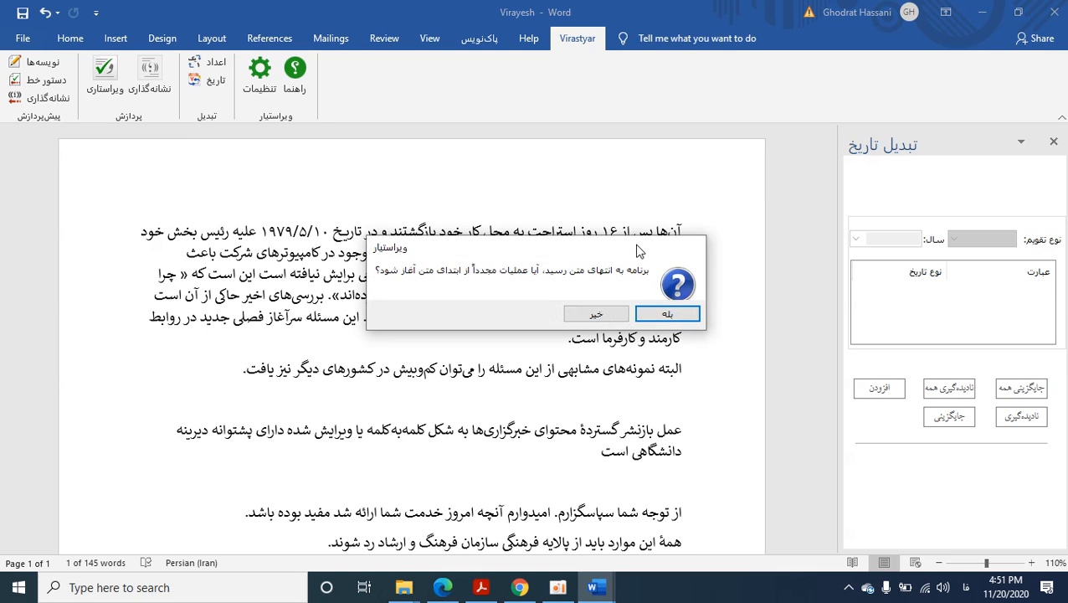
click(601, 314)
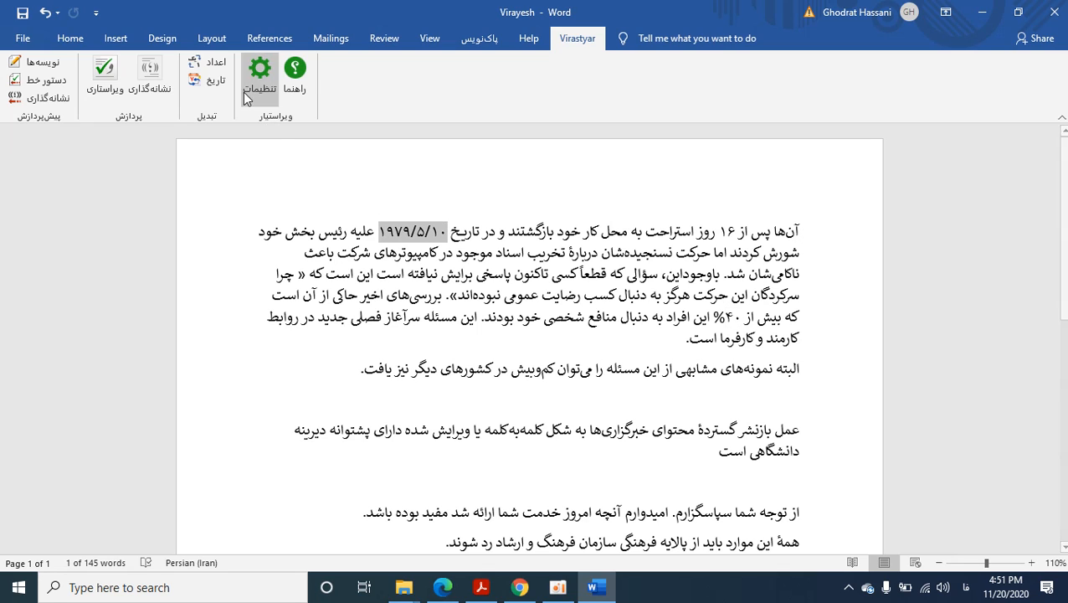
click(214, 82)
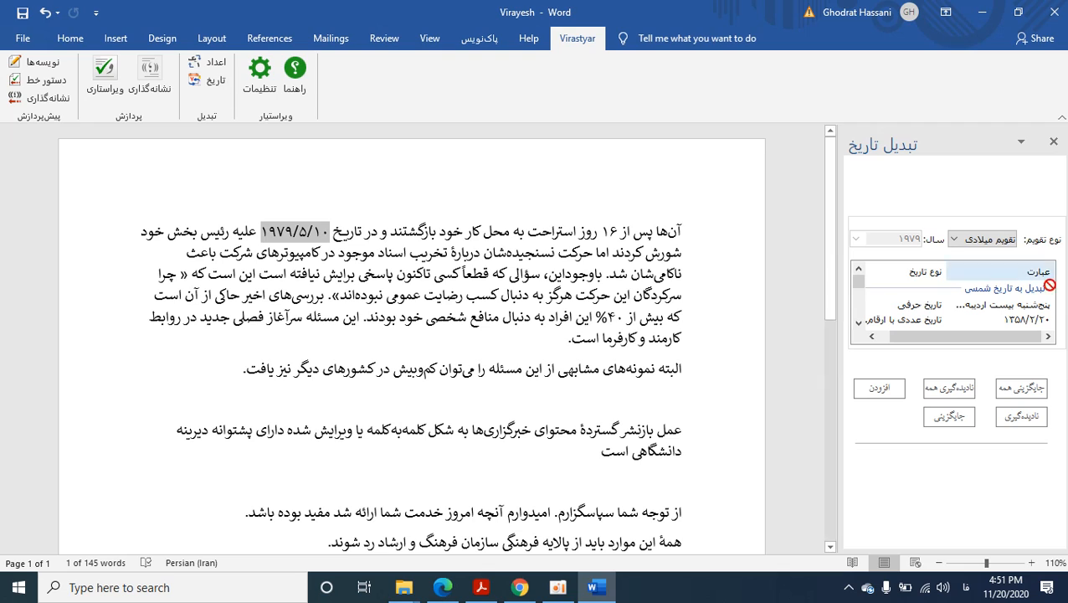
click(858, 325)
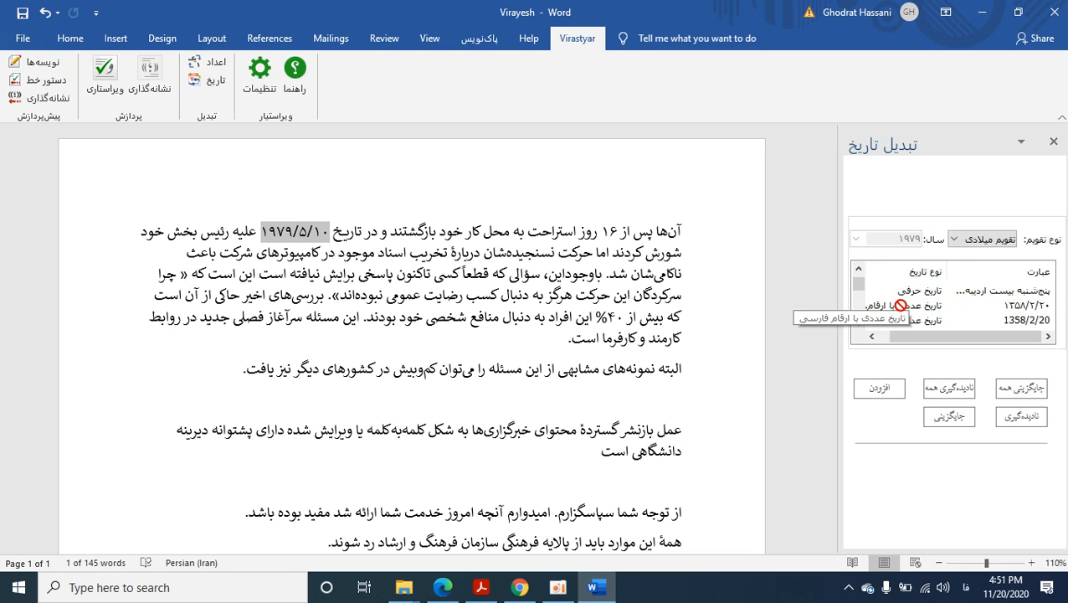
double_click(1016, 306)
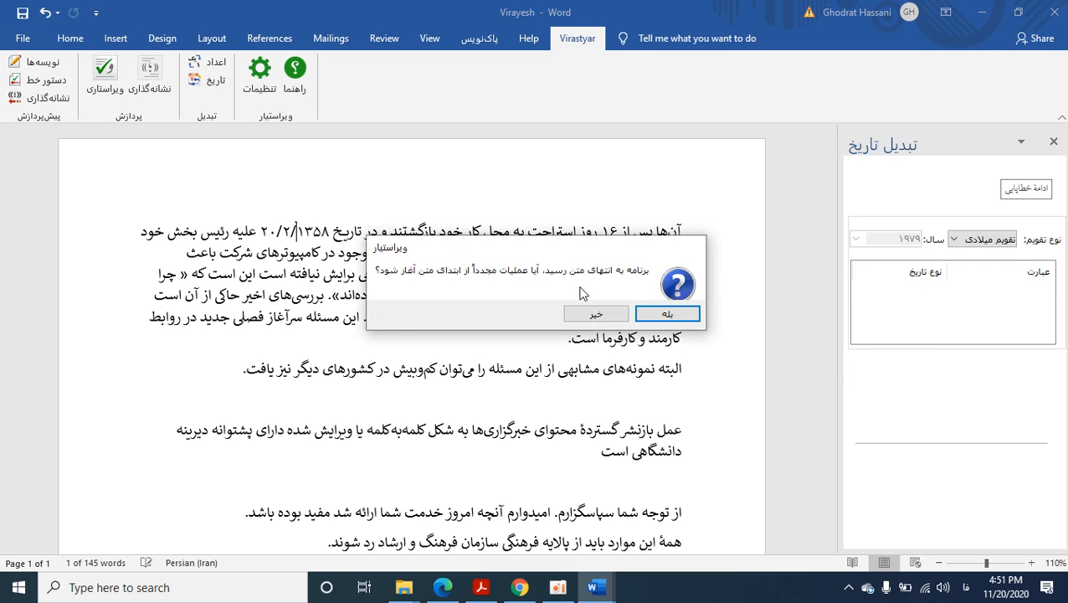
click(622, 313)
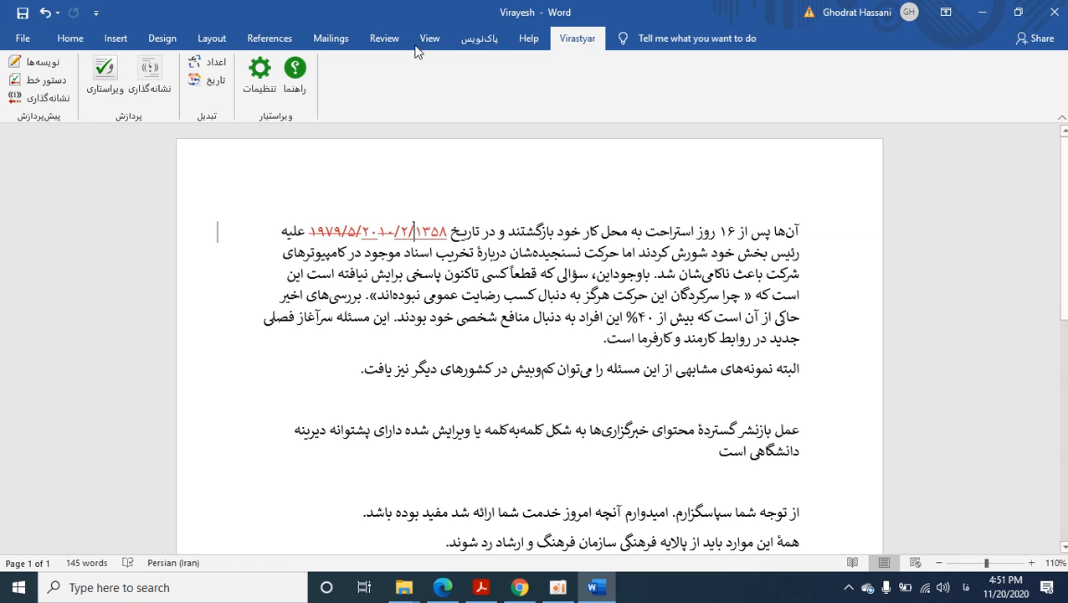
- Accept all changes for the converted date, keeping change tracking on, and look over the finished document
click(382, 38)
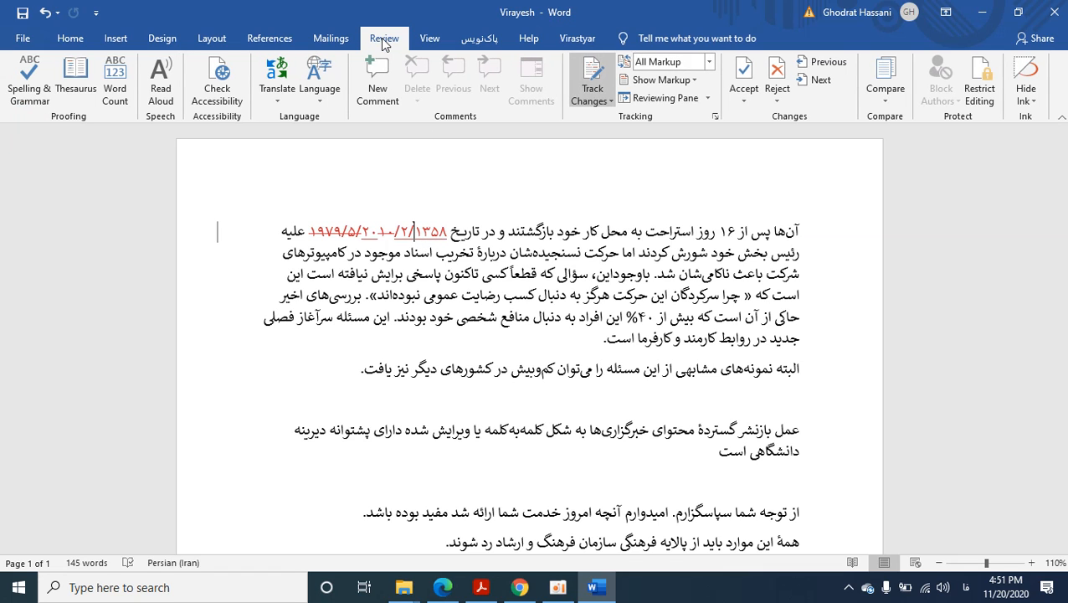
click(751, 112)
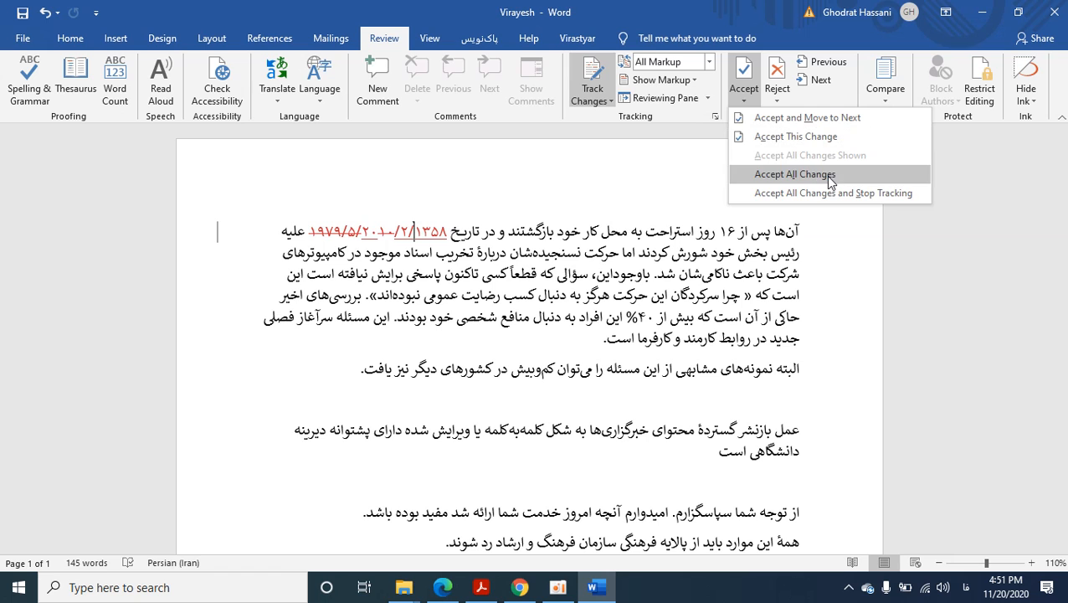
click(824, 176)
scroll(823, 273, down, 6)
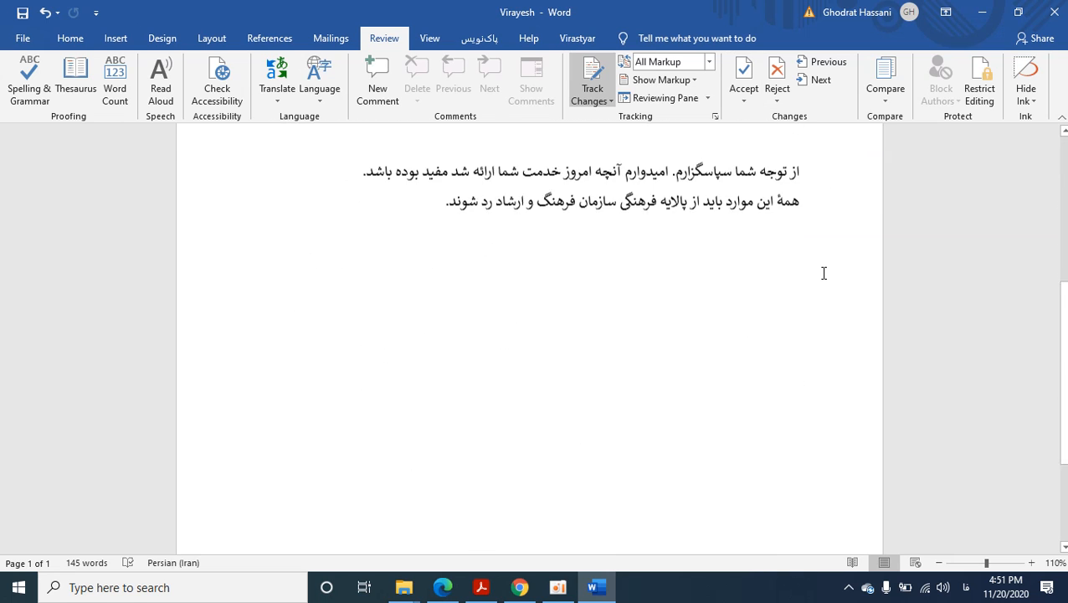
scroll(824, 273, up, 4)
scroll(824, 273, up, 2)
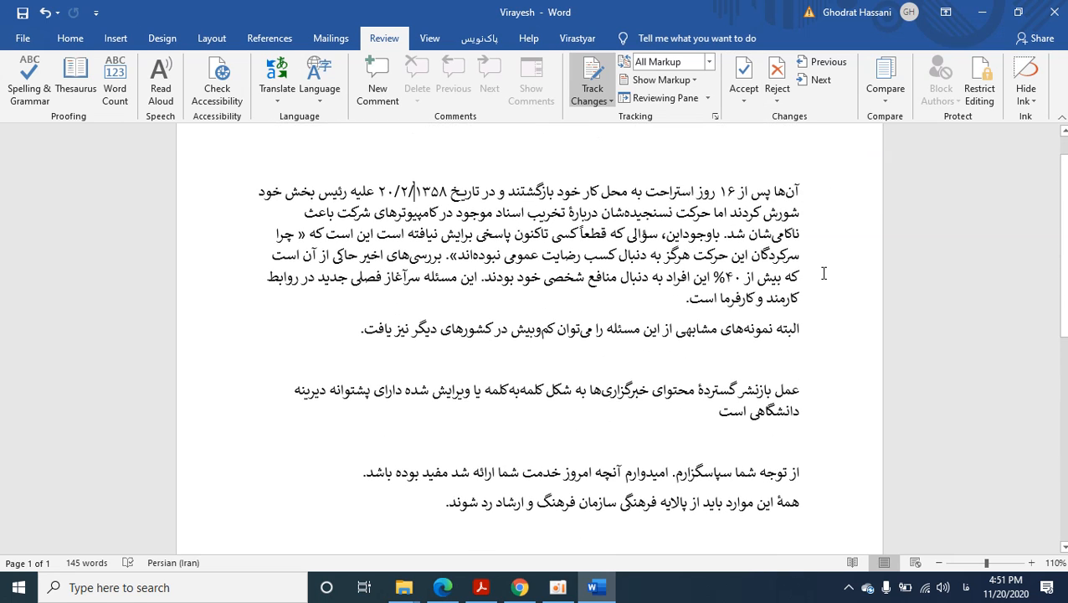
scroll(824, 273, down, 1)
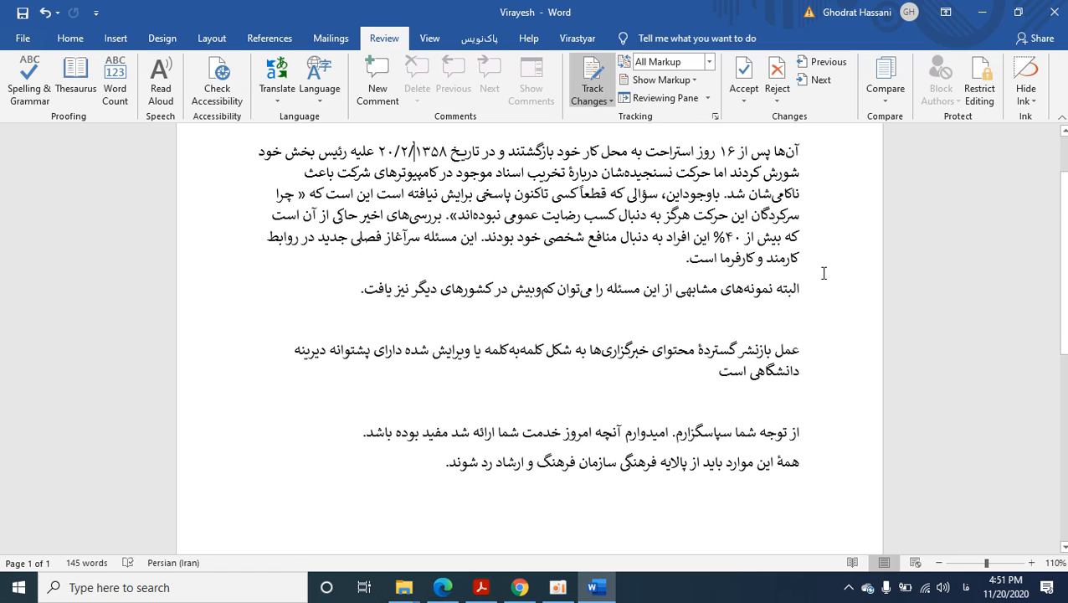
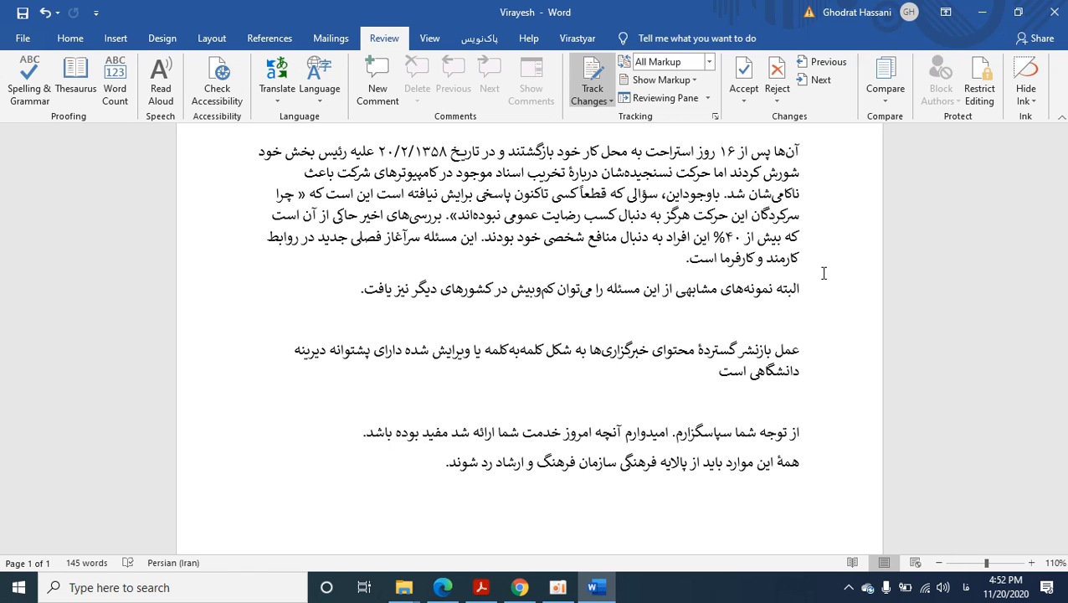
scroll(824, 273, up, 2)
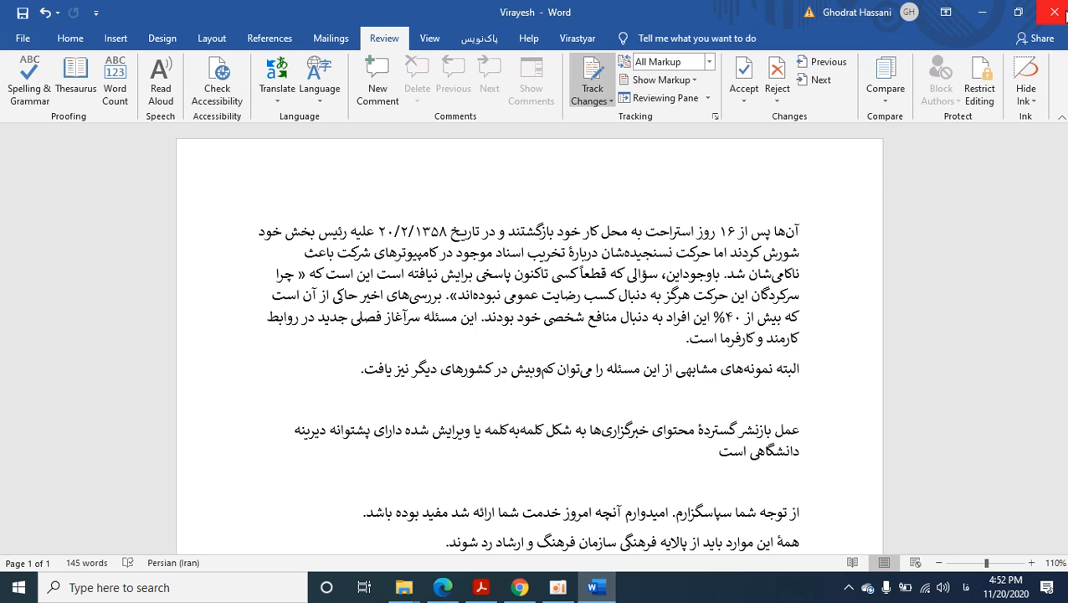
- Minimize the Word document and the Virastyar folder window, and switch to the first open page in Chrome
click(981, 15)
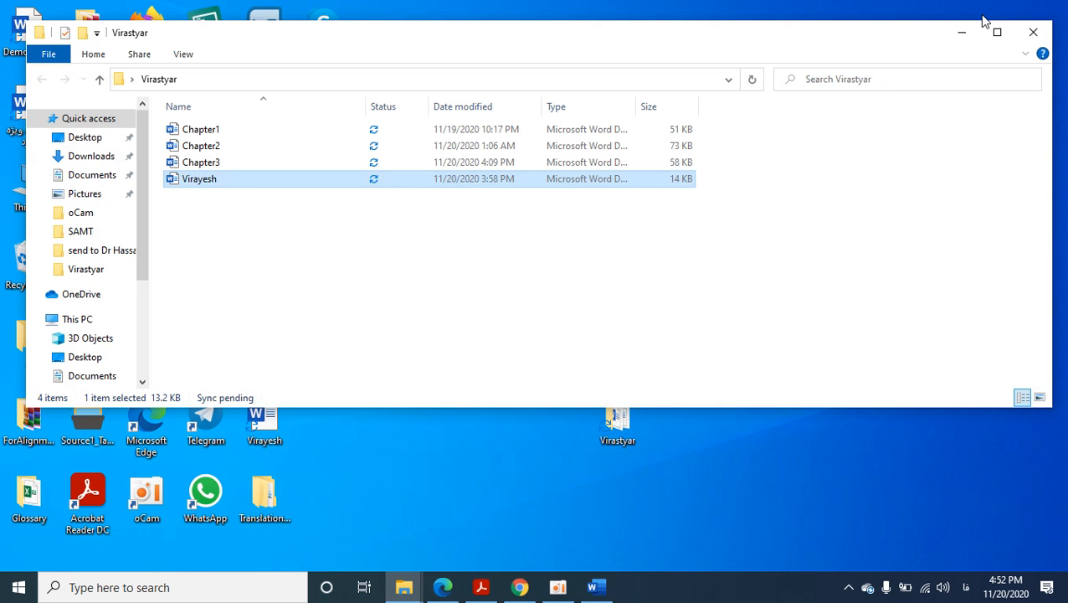
click(1022, 41)
click(518, 587)
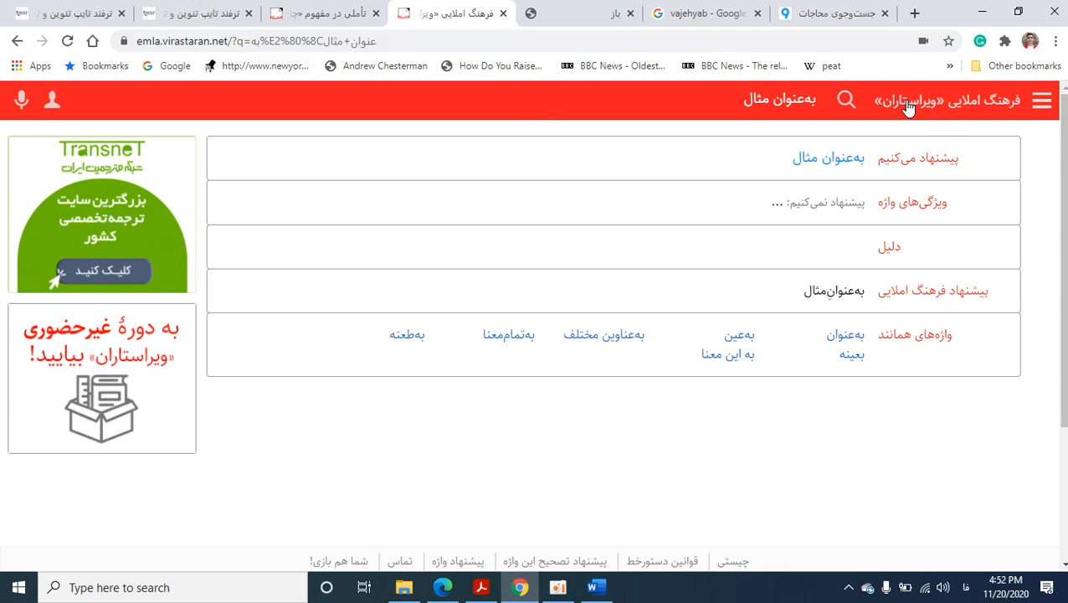
click(70, 15)
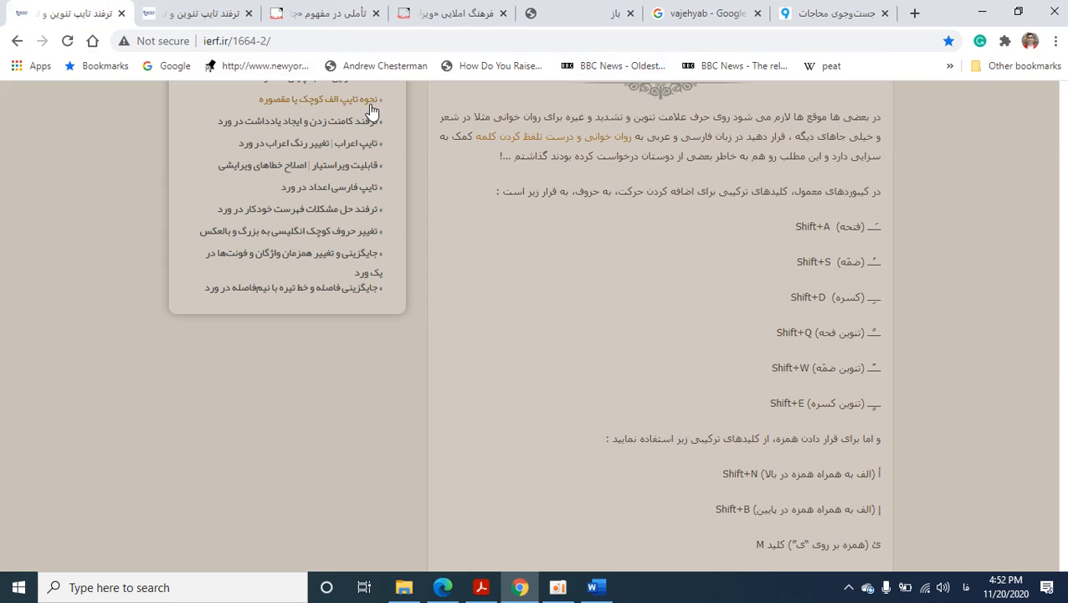
- Load google.com in place of the current page, using the English keyboard layout for the address
click(317, 41)
text(لغخ)
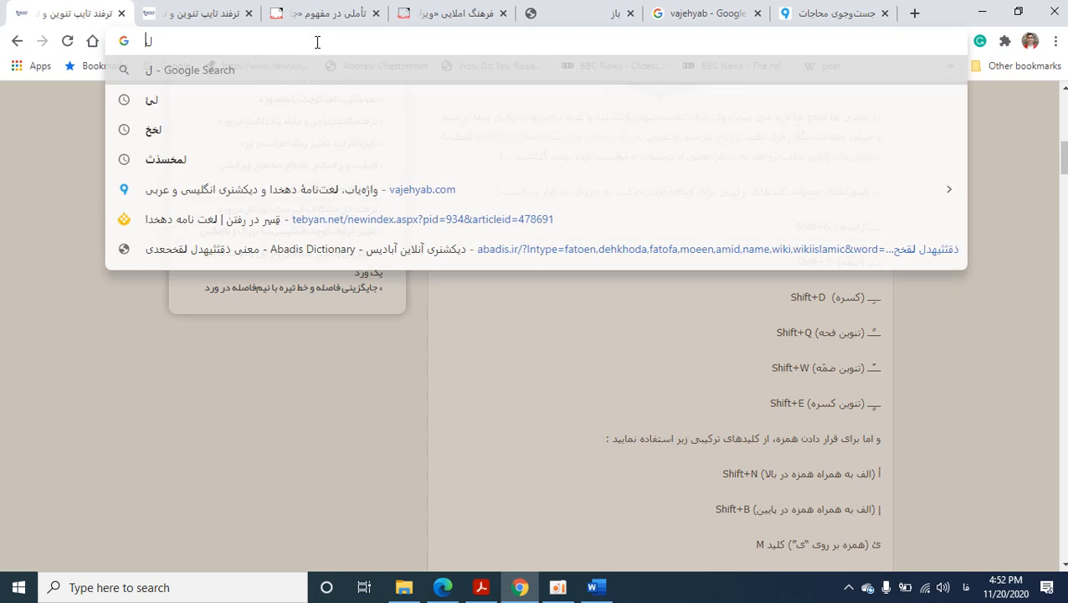
key(BackSpace)
key(BackSpace)
key(BackSpace)
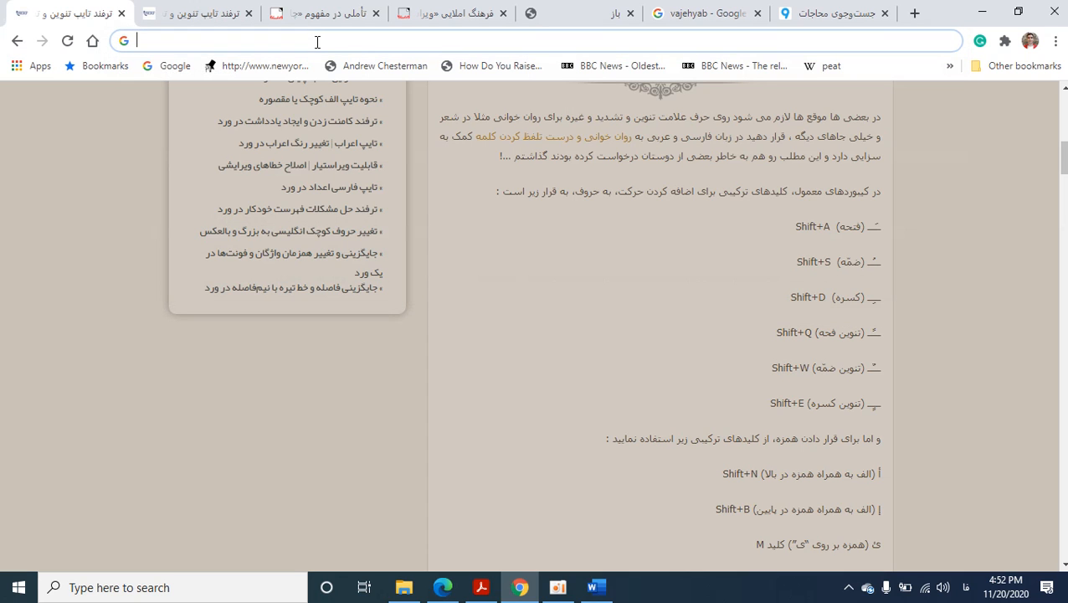
key(alt+shift)
text(google.com)
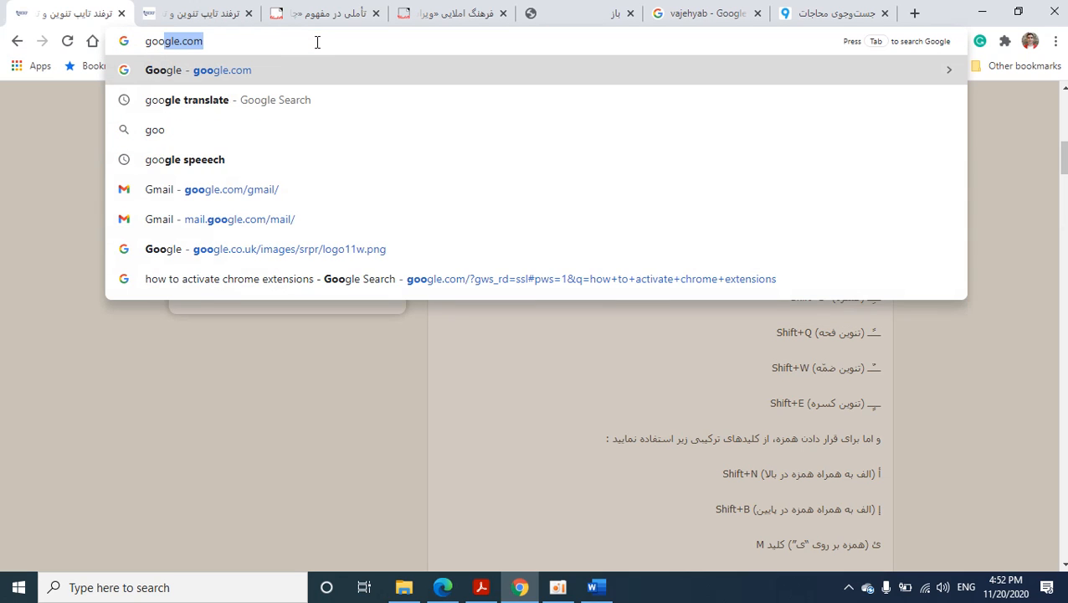
key(Return)
- Search Google in Persian for فرهنگ املایی ویراستاران using the matching suggestion
click(357, 315)
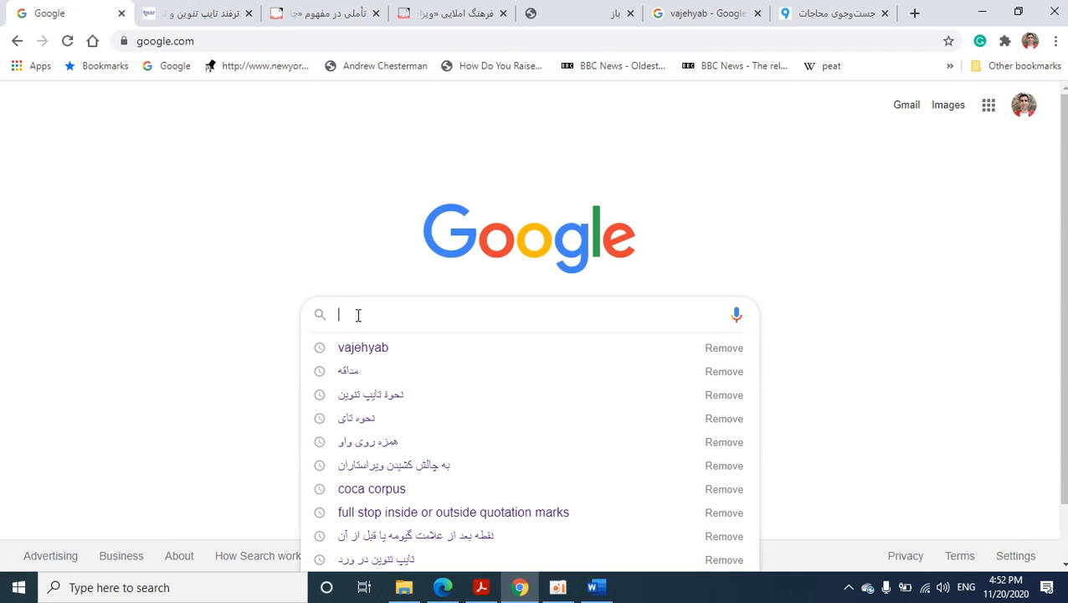
text(t)
key(BackSpace)
key(alt+shift)
text(فرهنگ)
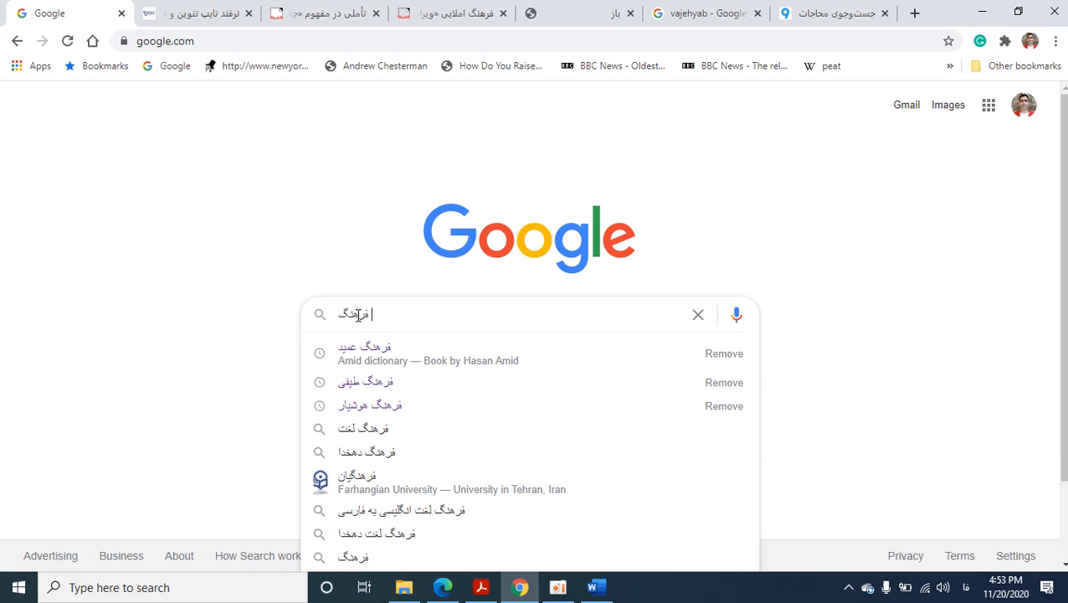
text( املایی)
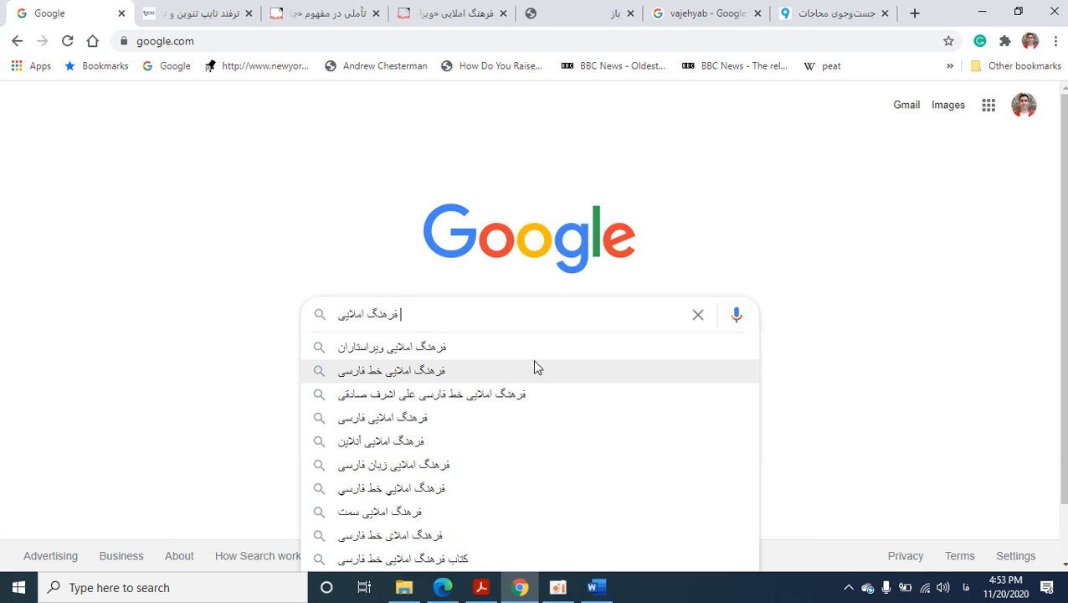
click(402, 348)
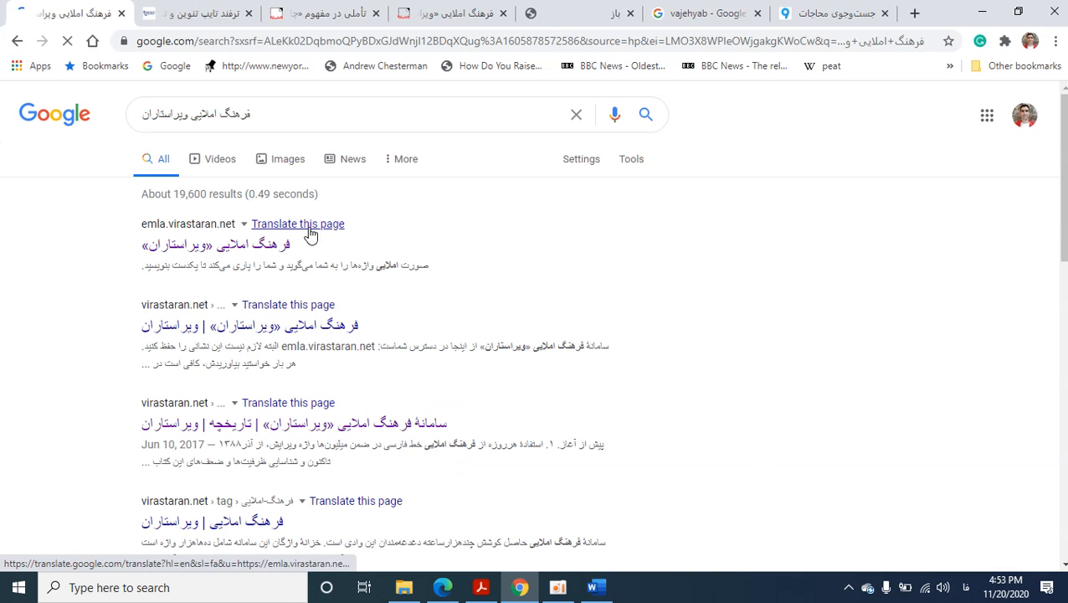
- Open the emla.virastaran.net search result in a new tab and switch to it
right_click(237, 244)
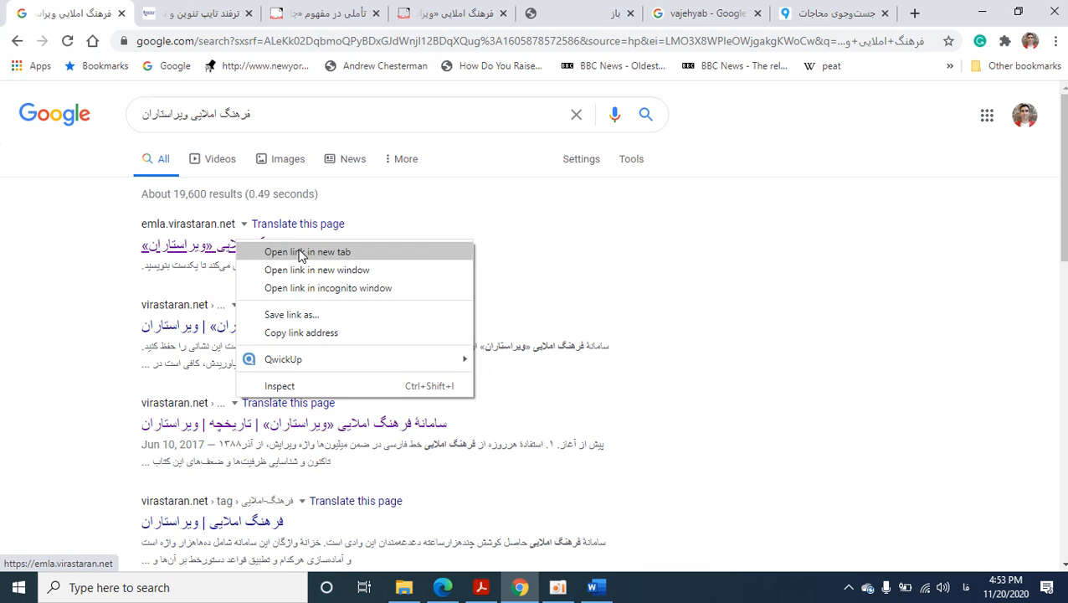
click(276, 251)
click(173, 15)
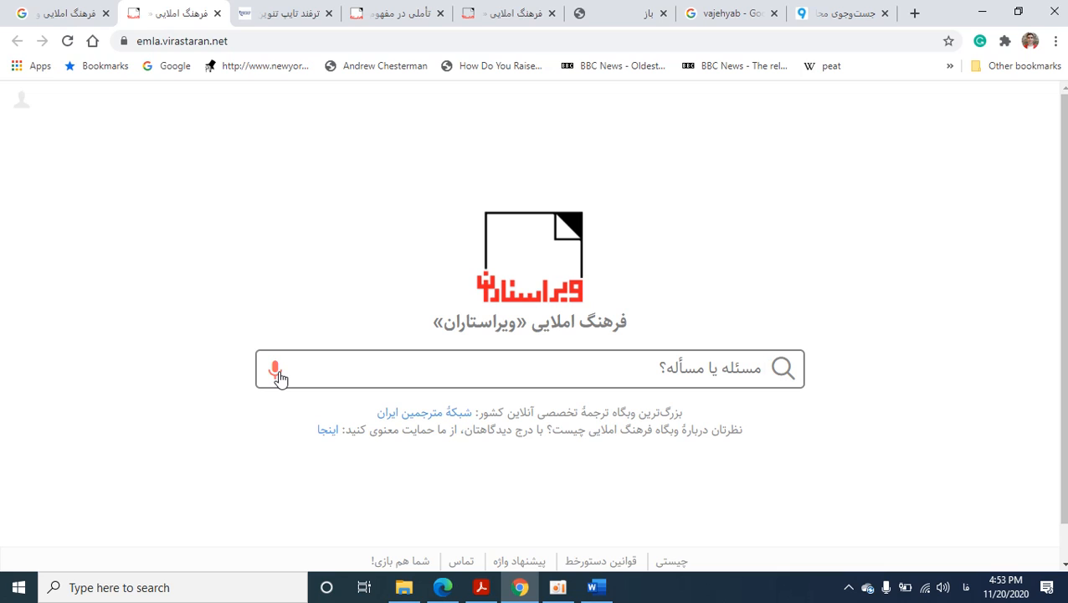
- Look up به حساب in the spelling dictionary by voice input and examine its suggested spelling
click(276, 371)
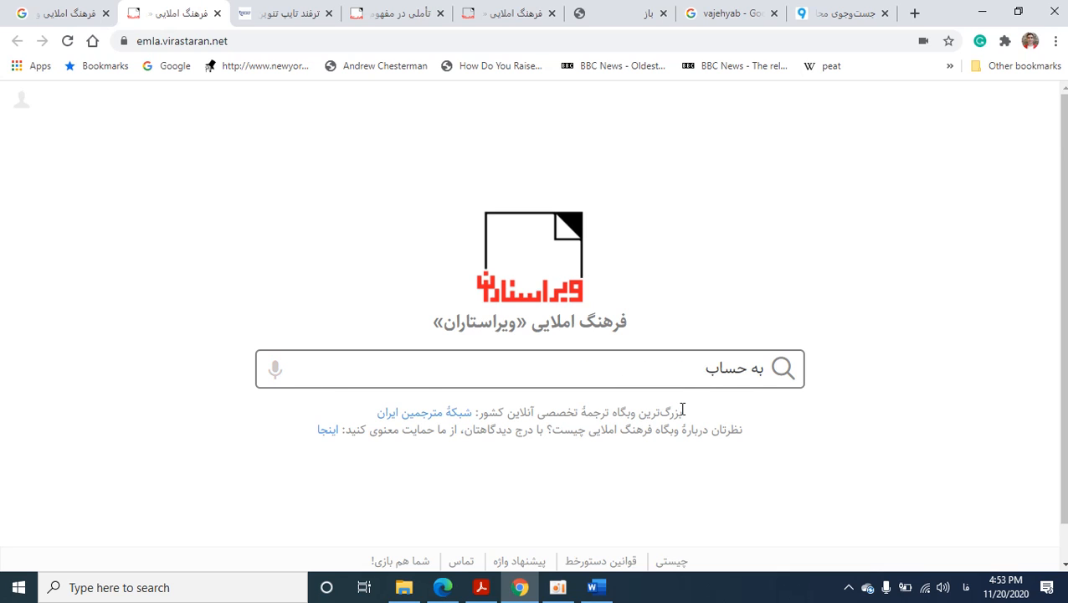
key(Return)
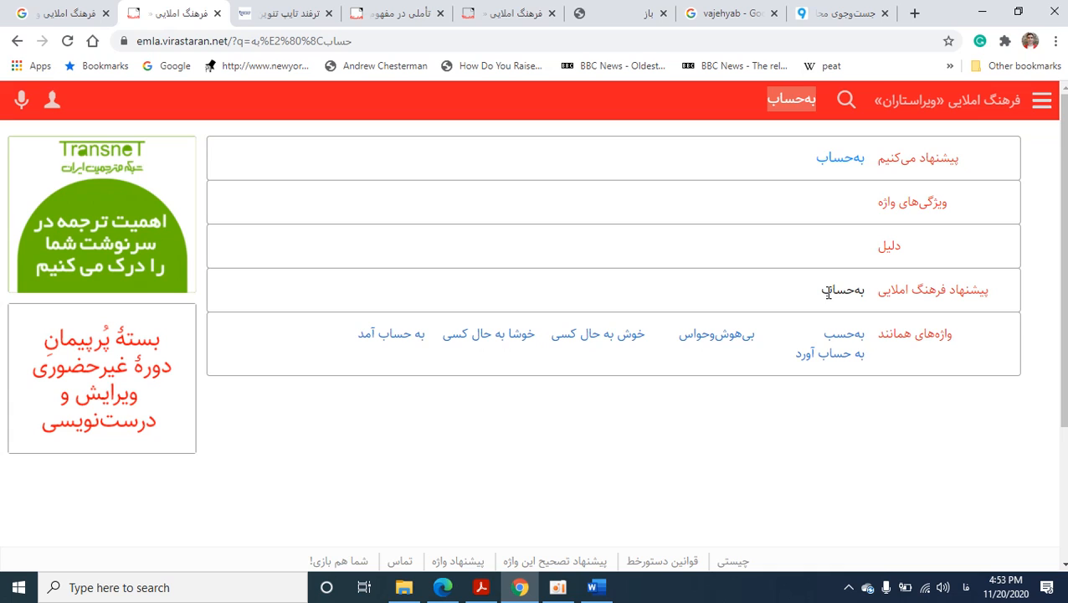
drag(821, 293, 864, 292)
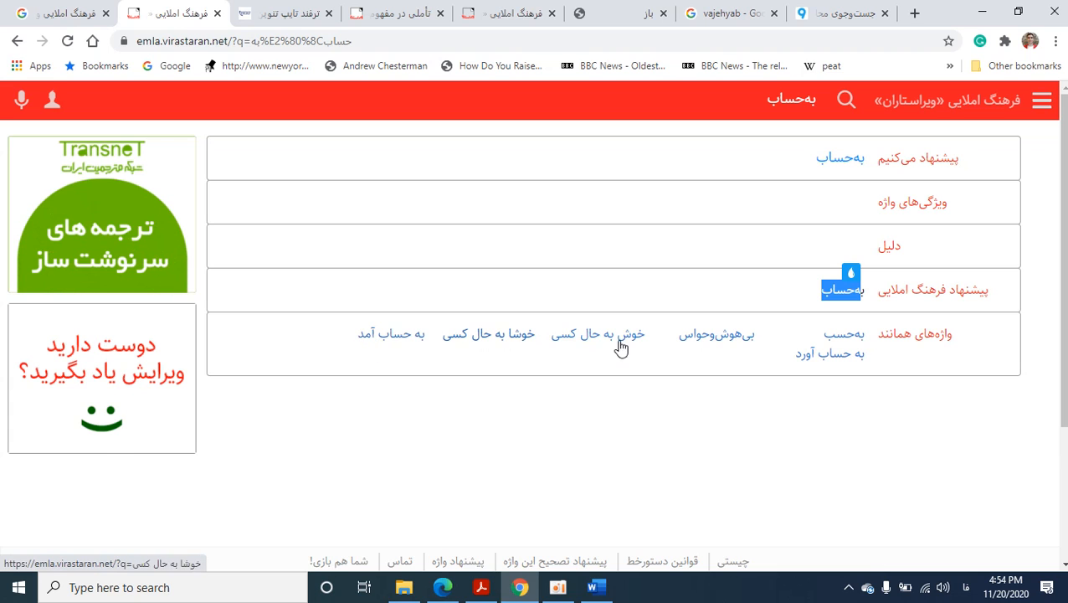
click(865, 290)
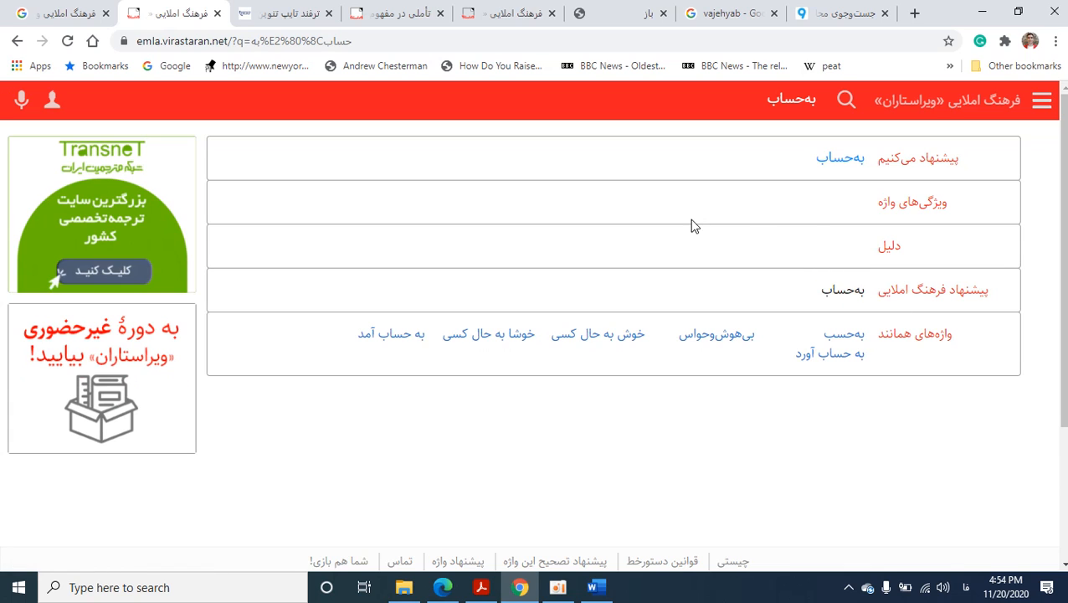
- Replace the dictionary query by dictating بر حسب and look up the suggested entry برحسب
double_click(791, 99)
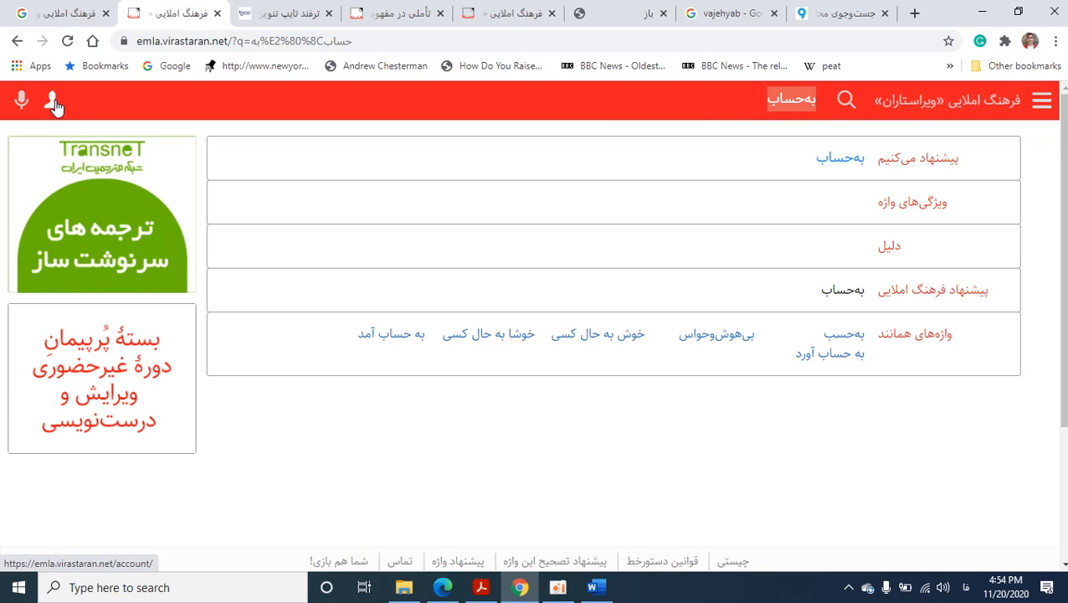
key(BackSpace)
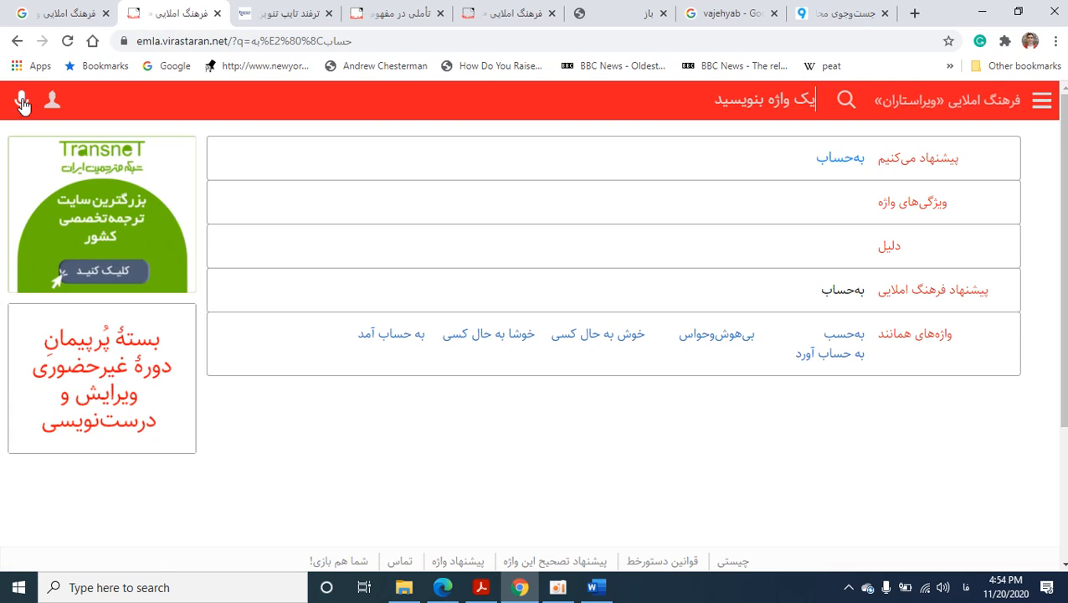
click(21, 102)
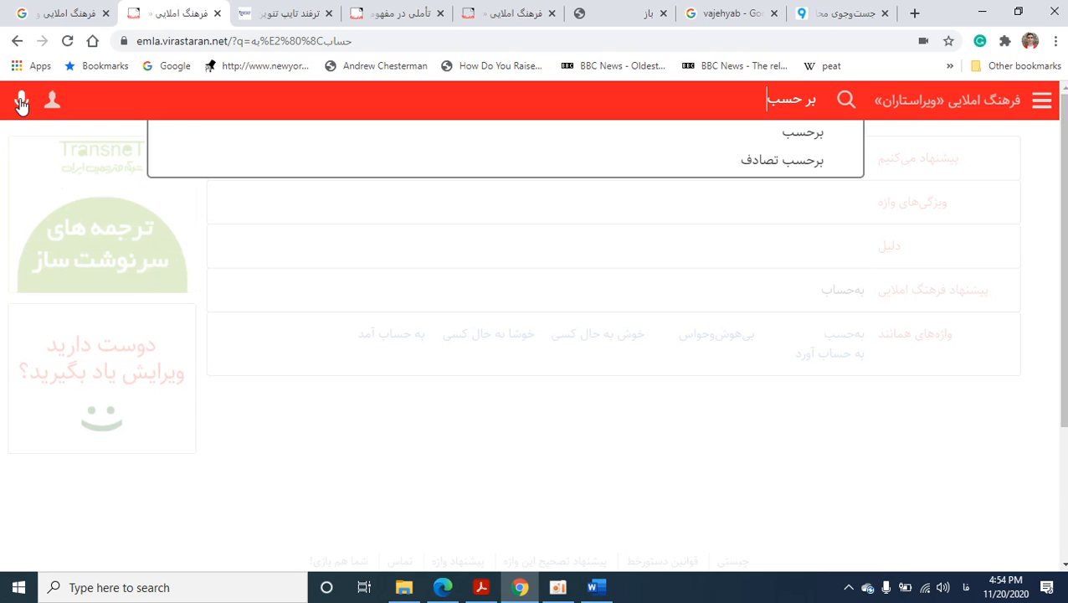
click(778, 141)
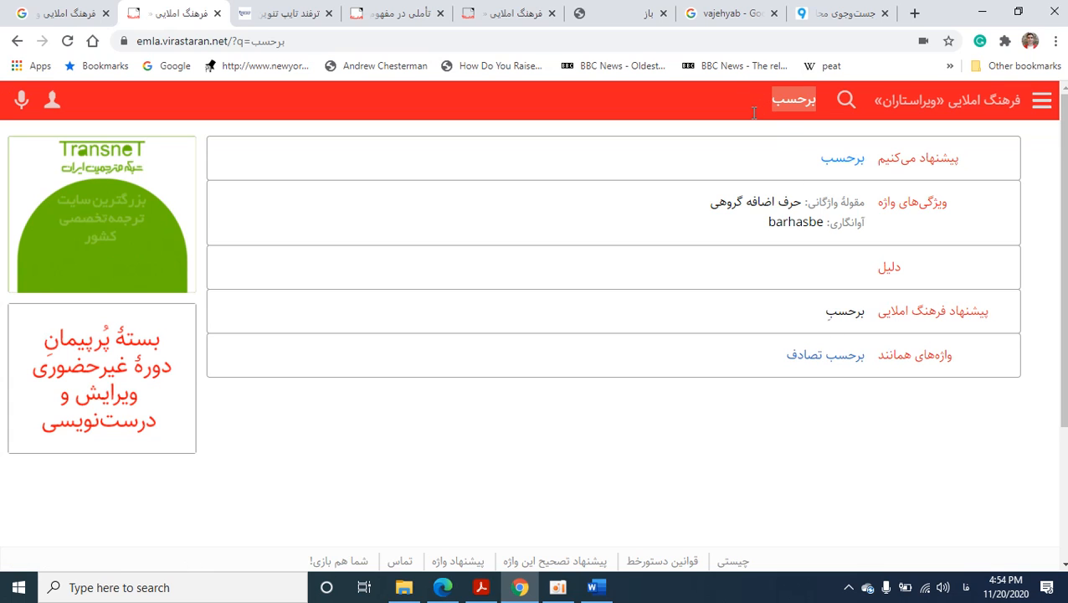
- Replace the spelling dictionary query with به صورت and open the suggested entry به‌صورت
key(BackSpace)
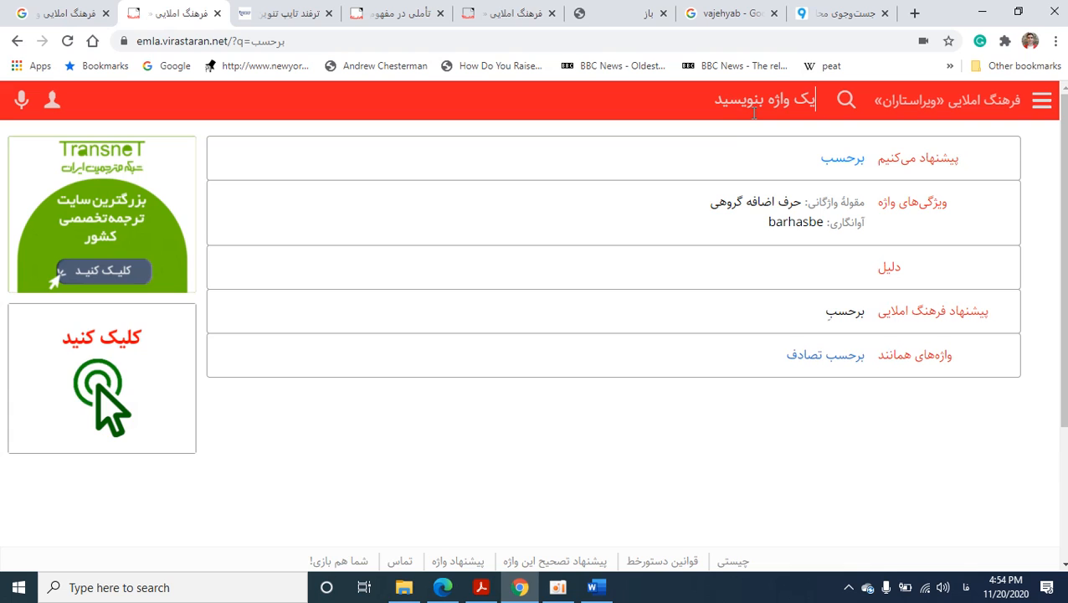
text(به صو)
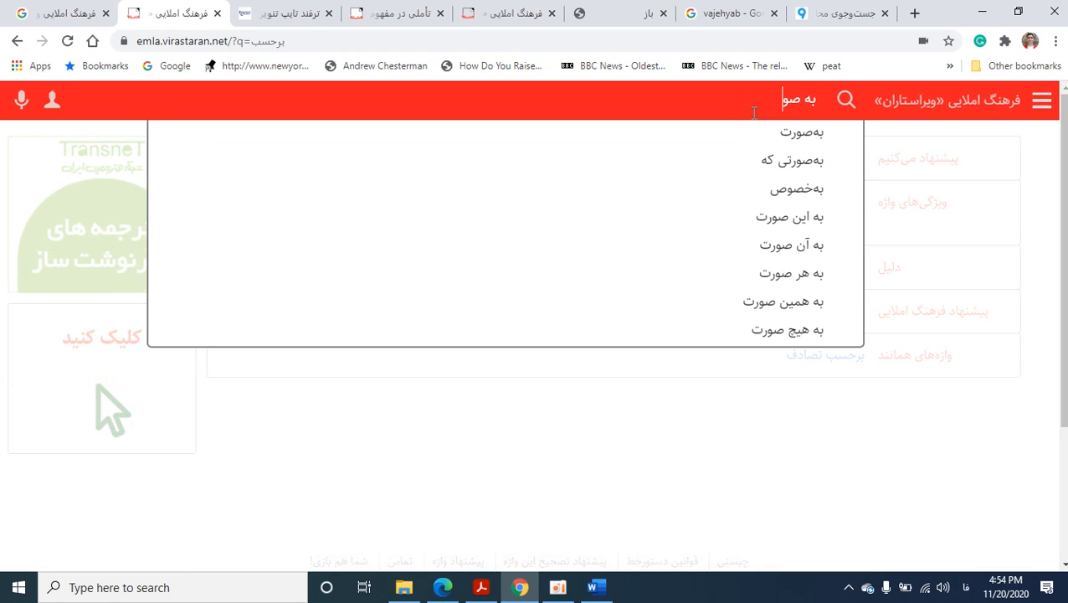
text(رت)
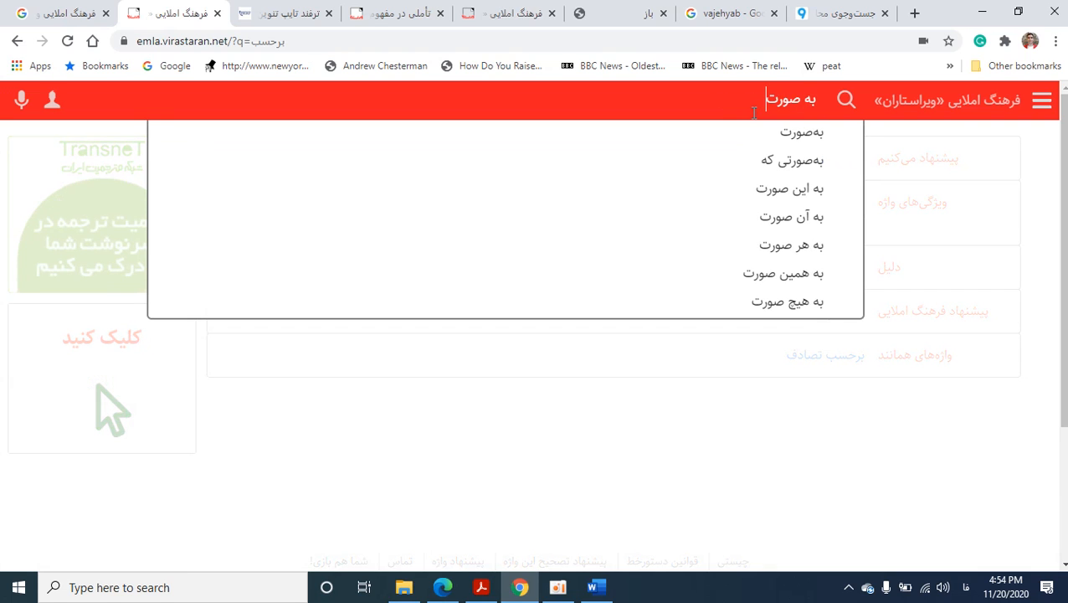
click(811, 147)
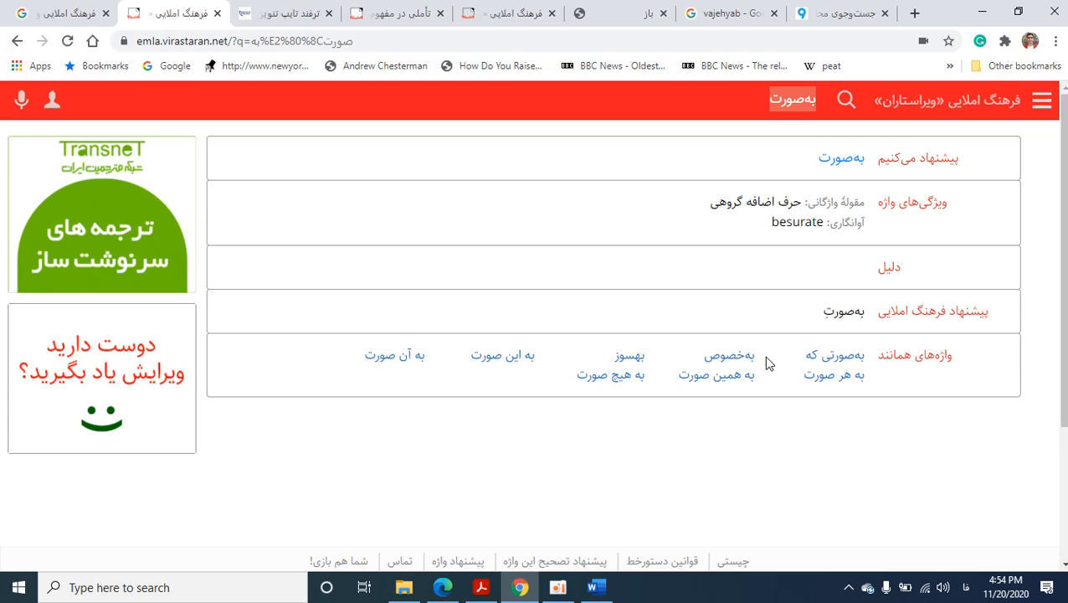
- Replace the dictionary query with هرج و مرج, look it up, and examine its suggested spelling and similar words
click(741, 102)
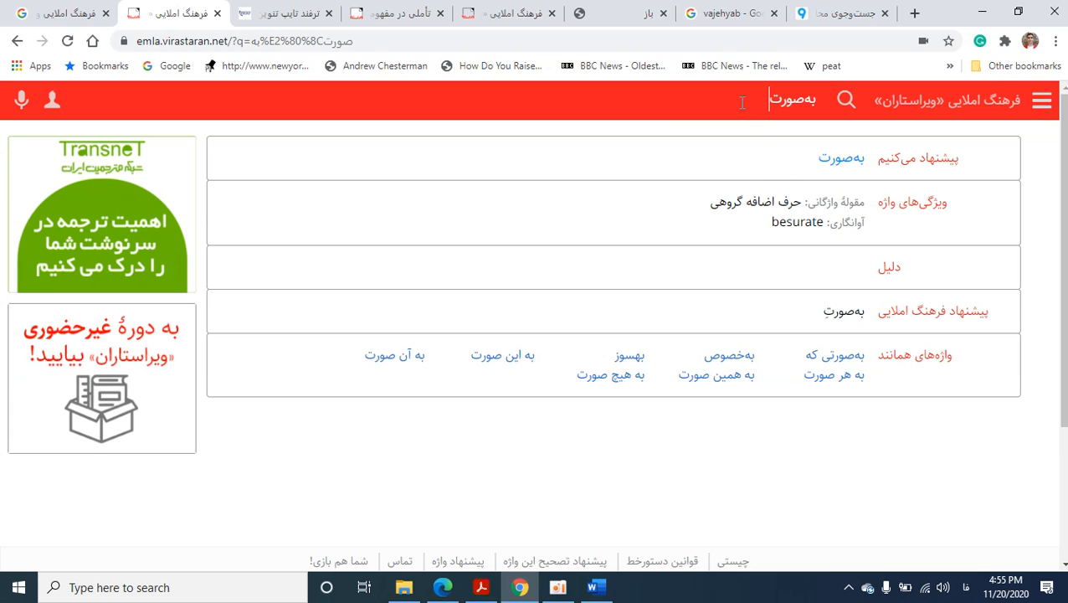
key(BackSpace)
key(BackSpace)
key(BackSpace)
key(BackSpace)
key(BackSpace)
key(BackSpace)
key(BackSpace)
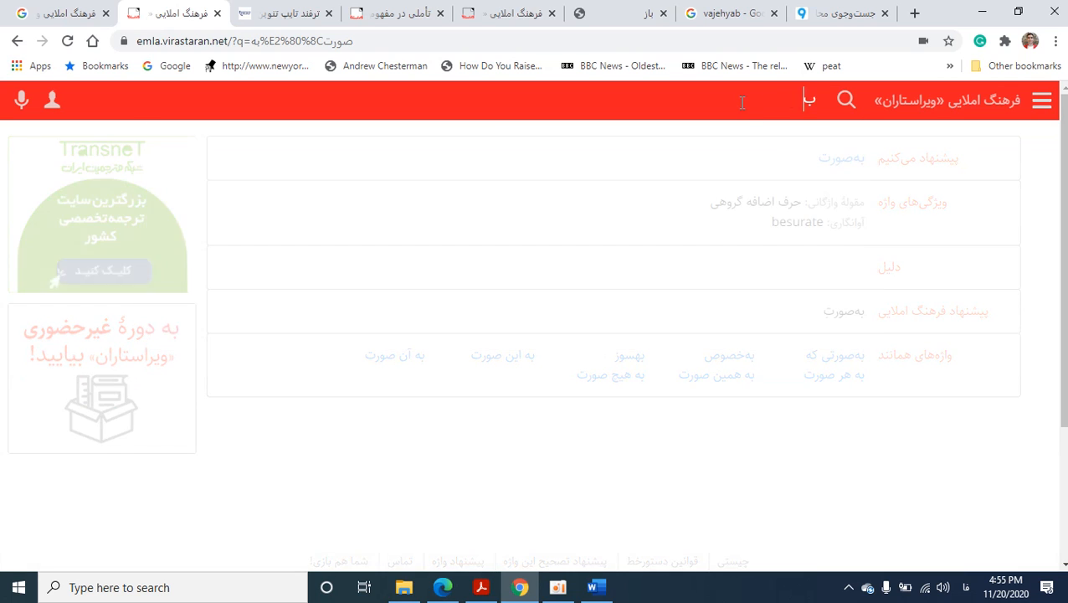
text(هر)
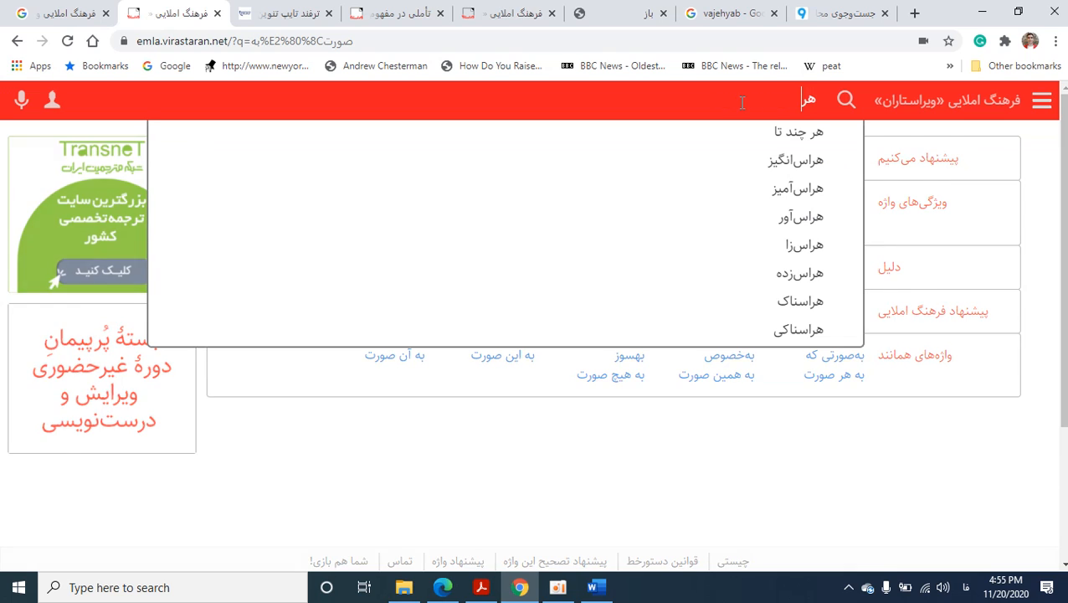
text(ج و مرج)
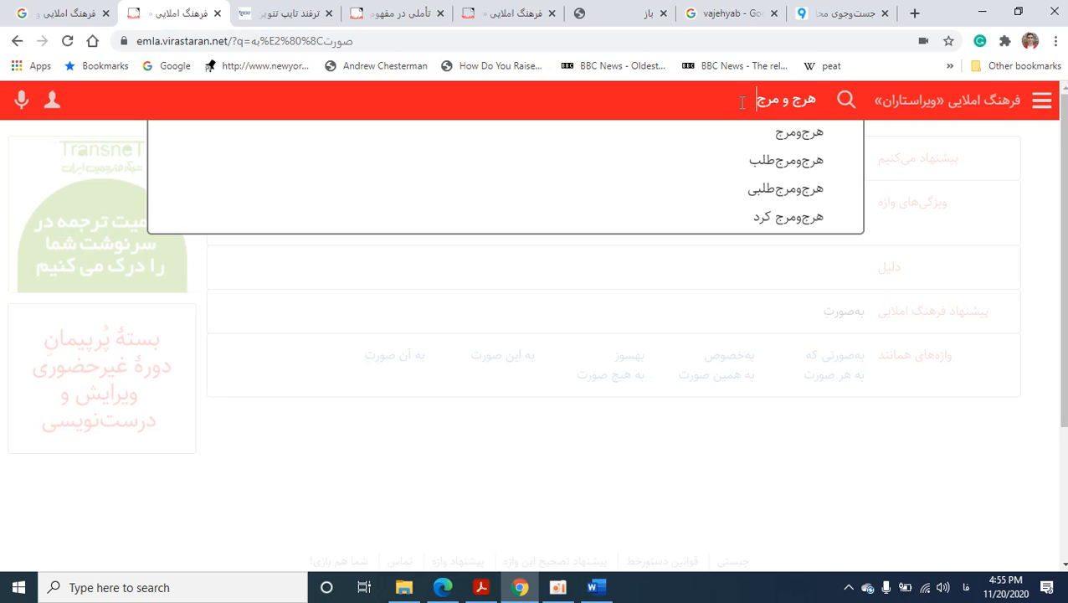
key(Return)
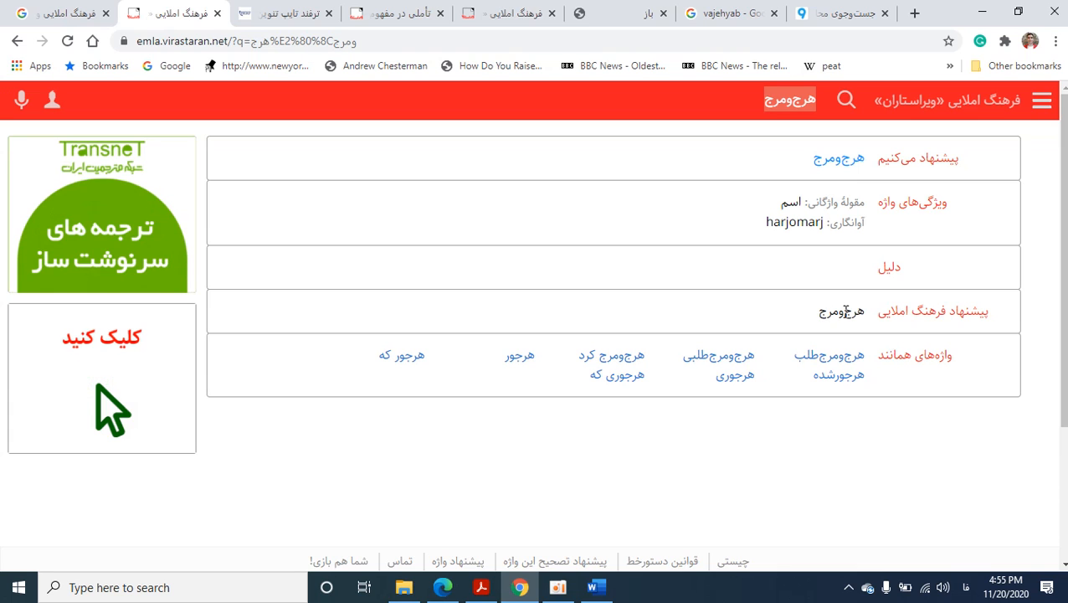
scroll(846, 312, down, 2)
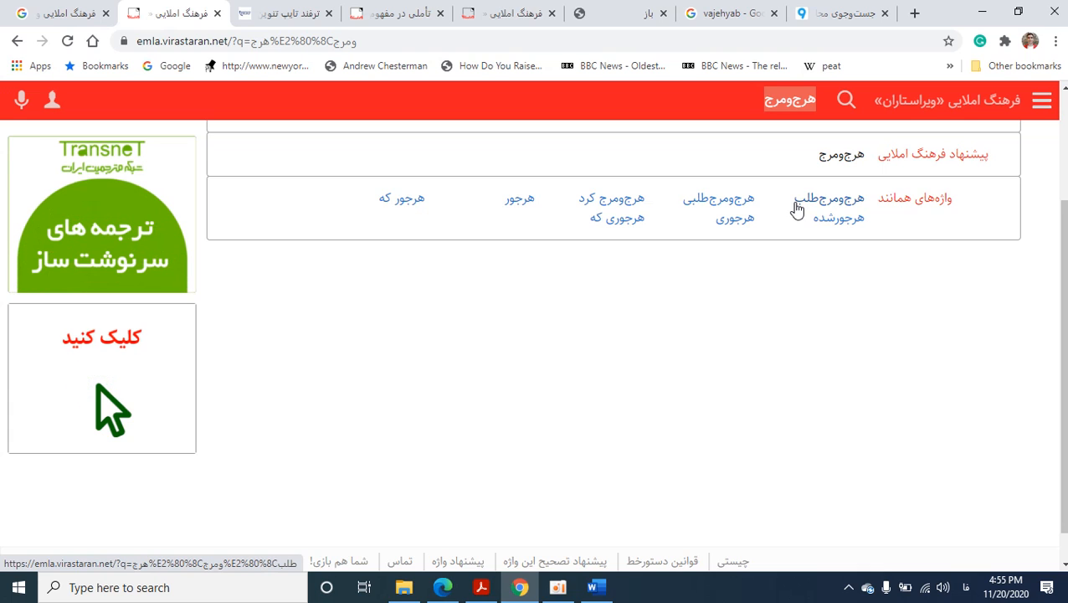
scroll(798, 209, up, 1)
scroll(798, 209, up, 2)
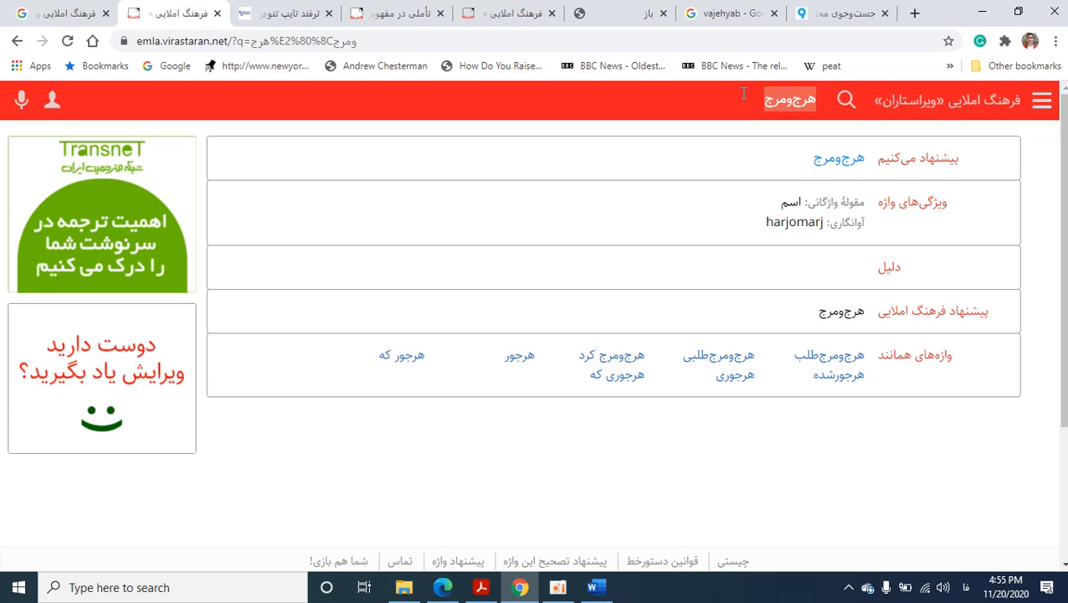
- Look up دست به دست in the spelling dictionary and examine the dictionary's suggested spelling
text(دست به)
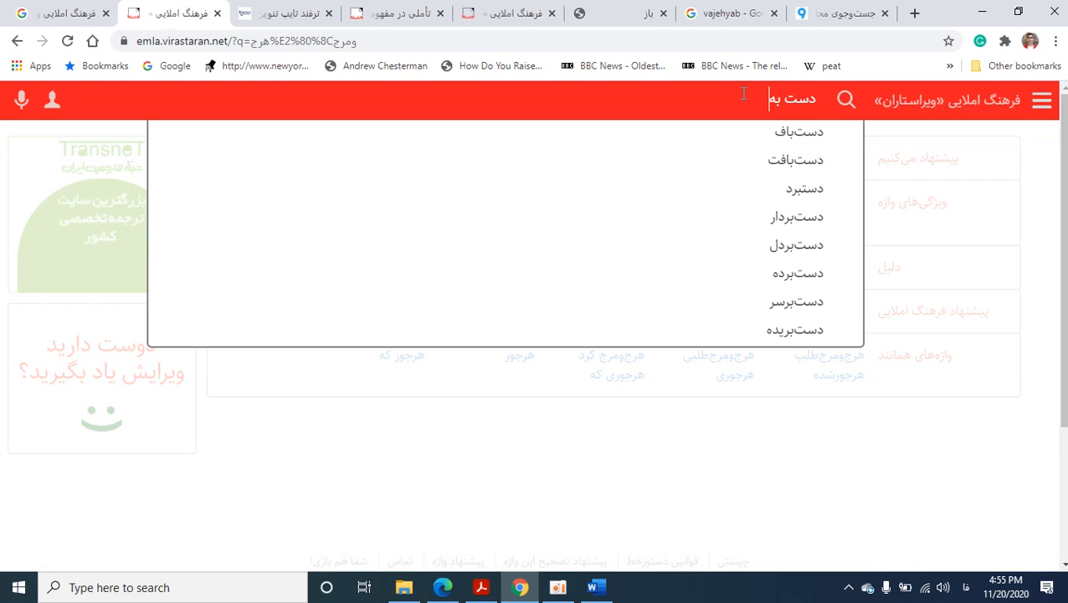
text( دست)
key(Return)
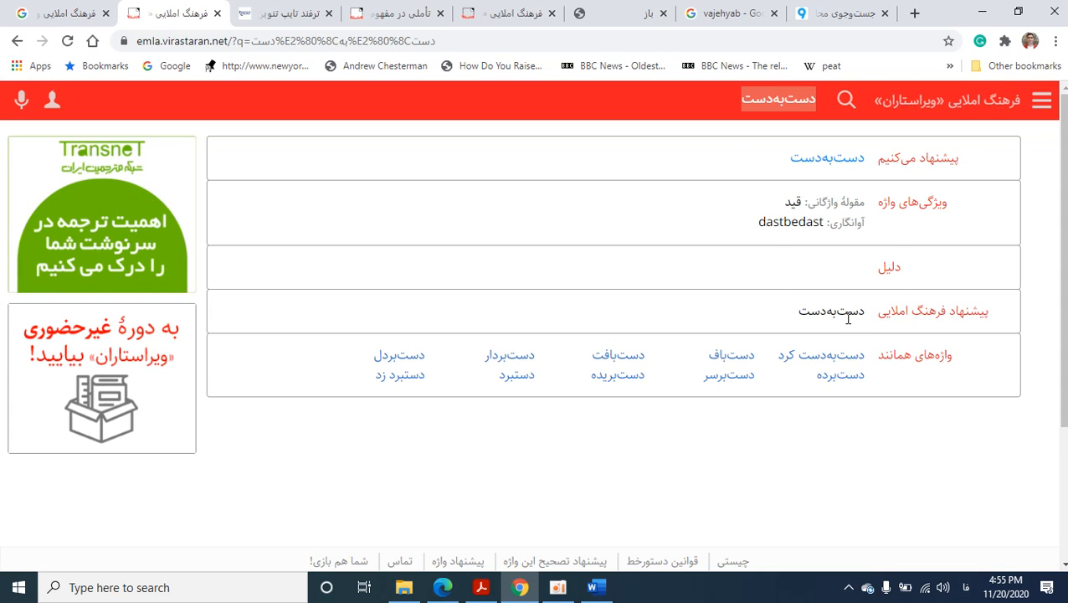
drag(864, 319, 753, 325)
click(716, 327)
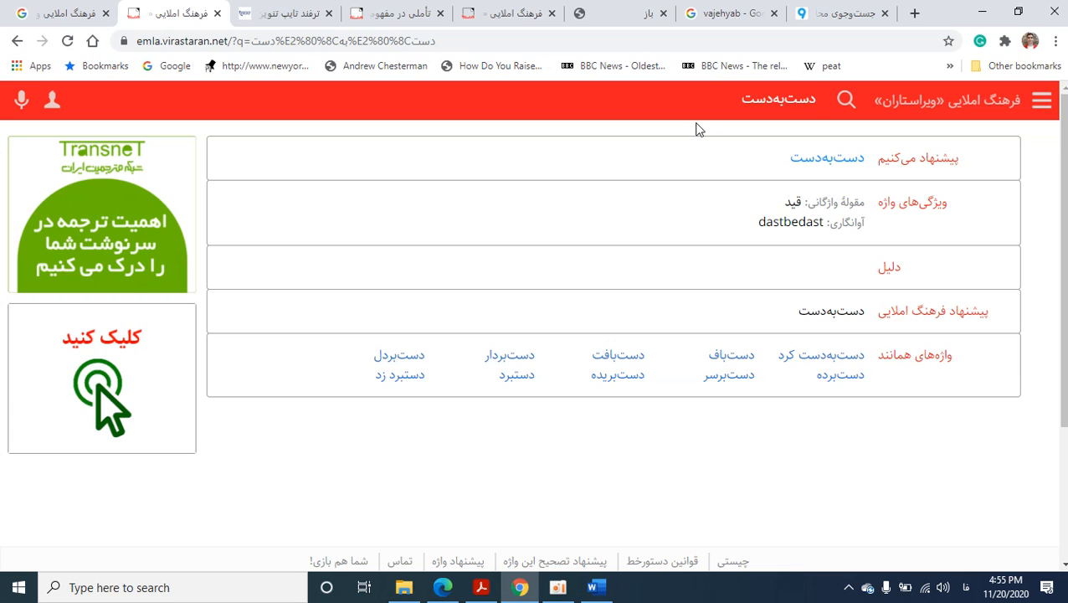
- Replace the dictionary query with از دست رفته and open the suggested entry ازدست‌رفته
click(718, 97)
key(BackSpace)
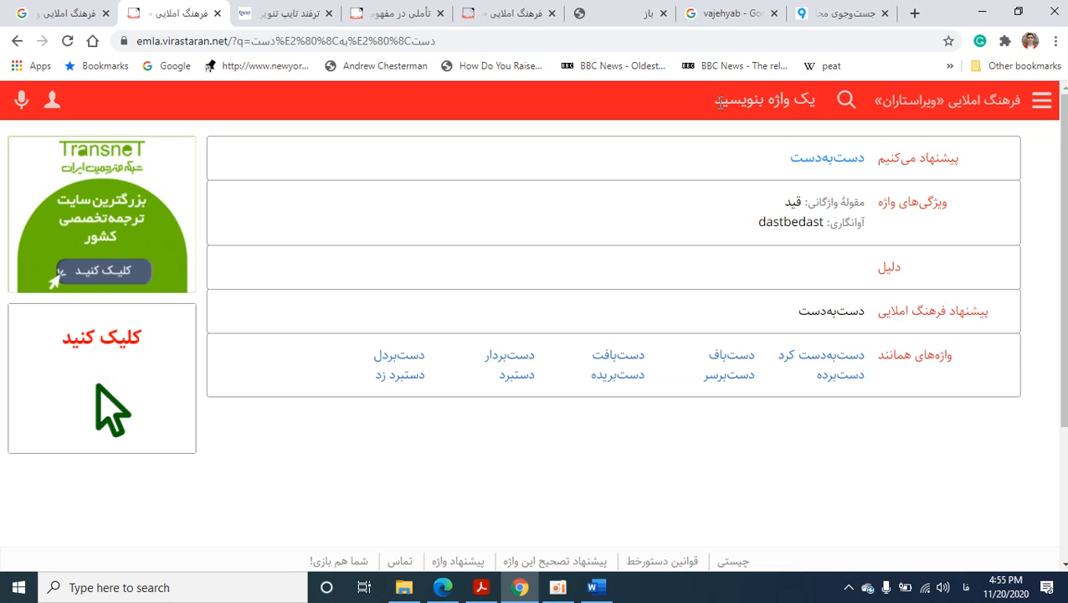
text(از)
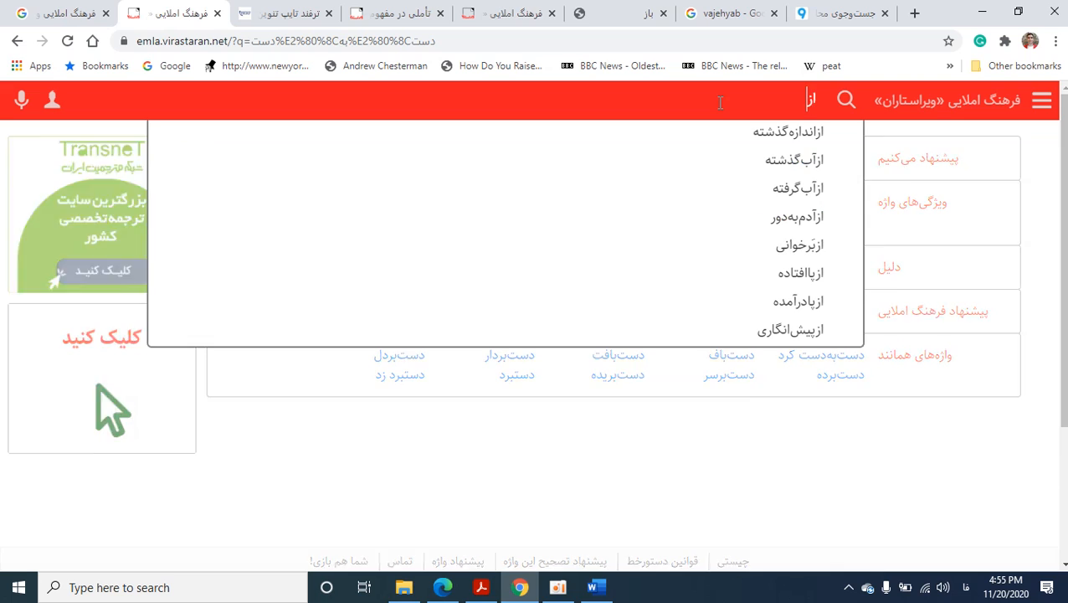
text( دست ر)
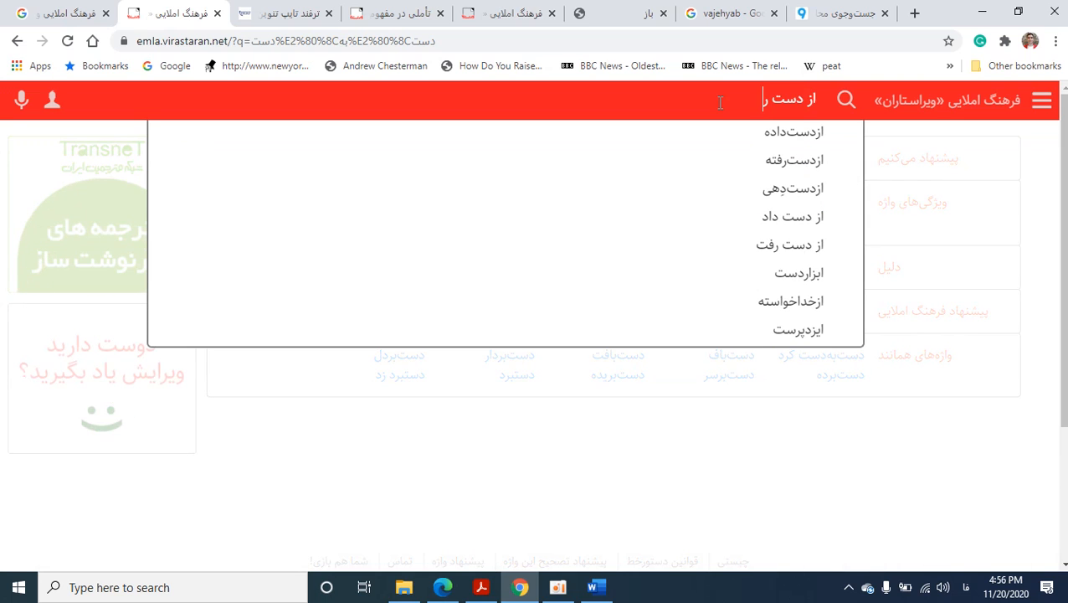
text(فته)
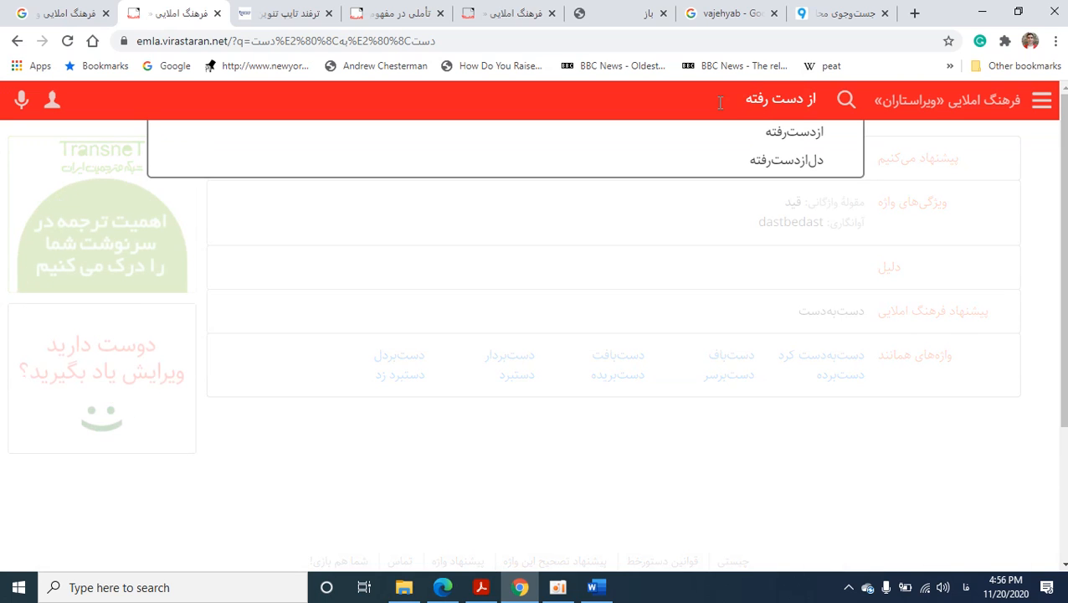
click(799, 134)
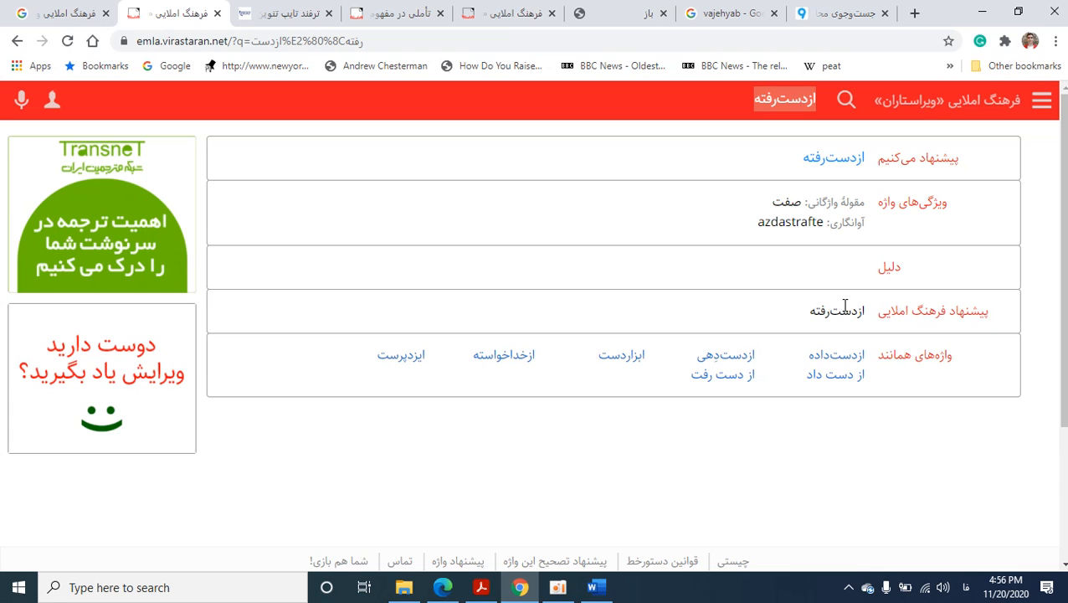
- Replace the dictionary query with تجزیه و, search for it, and open the related entry تجزیه‌وتحلیل
click(730, 90)
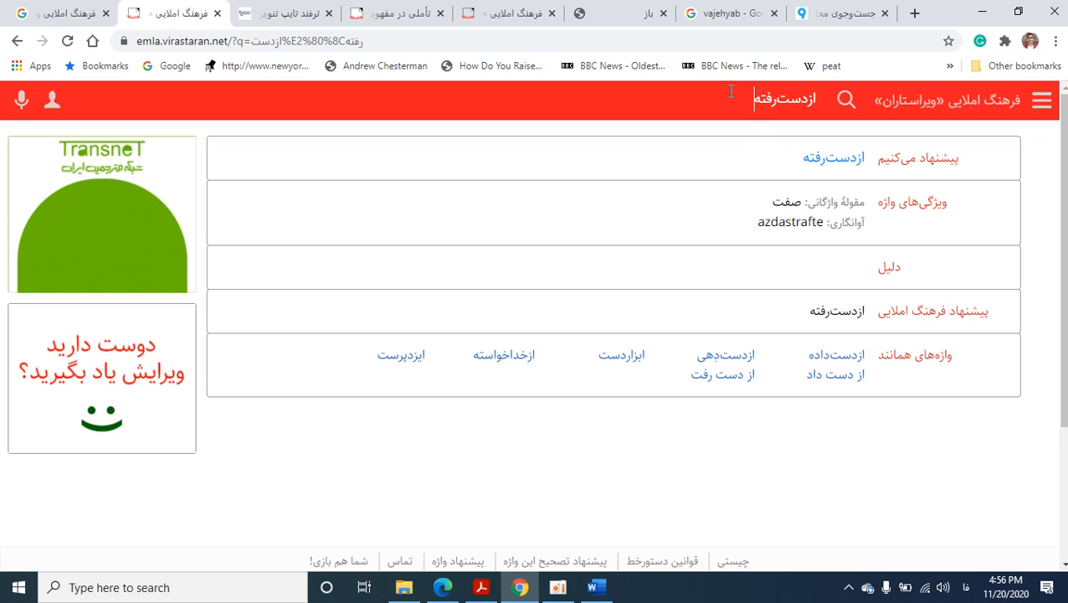
key(BackSpace)
key(BackSpace)
key(BackSpace)
key(BackSpace)
key(BackSpace)
key(BackSpace)
key(BackSpace)
key(BackSpace)
key(BackSpace)
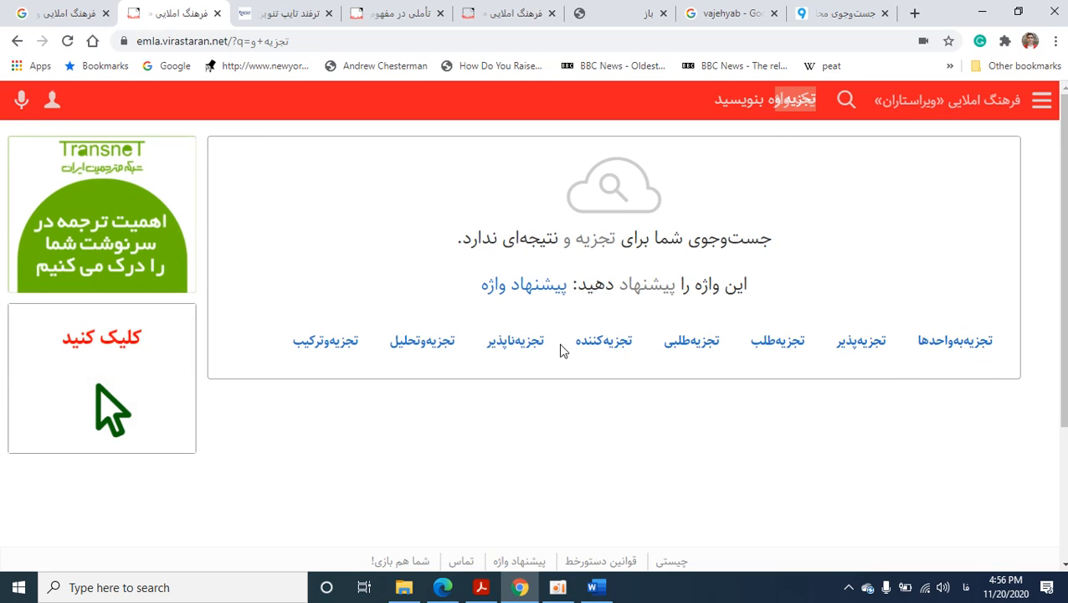
click(415, 348)
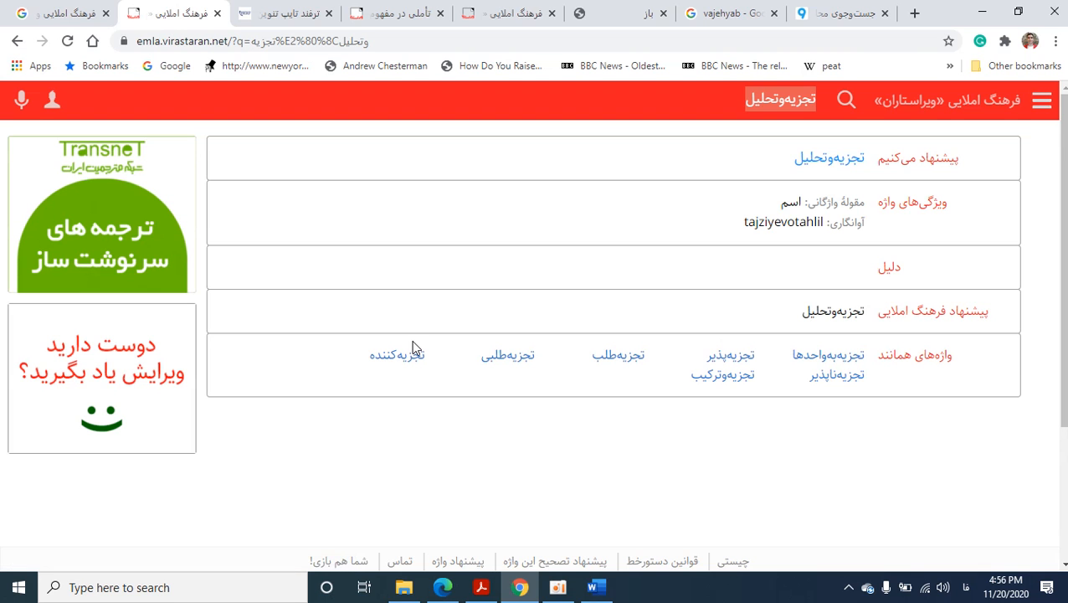
- Clear the dictionary query, try dictating the next phrase by voice, and delete the dictated text
click(688, 103)
key(BackSpace)
key(BackSpace)
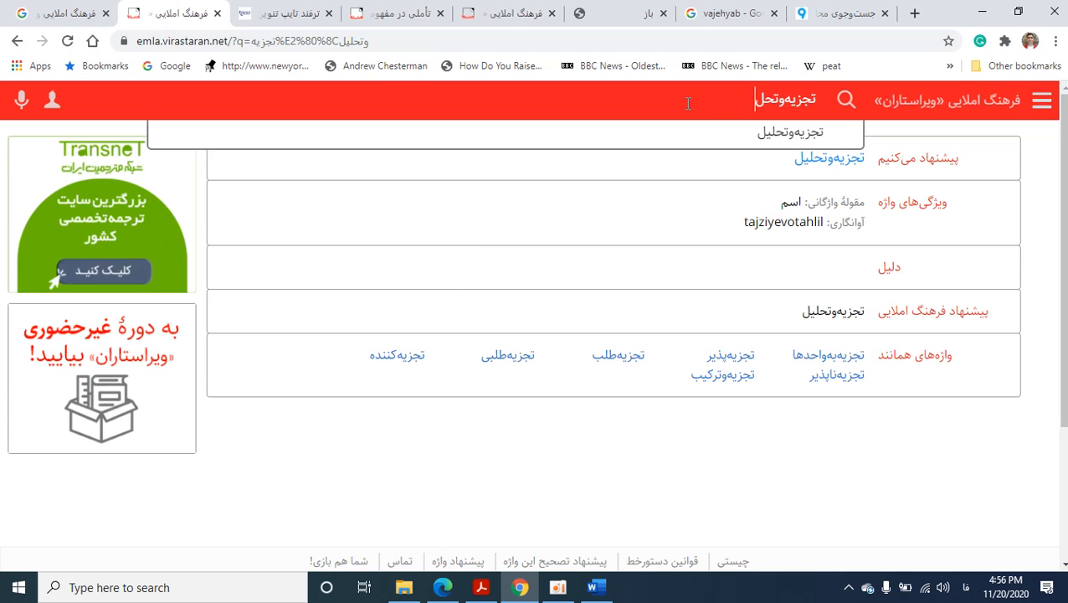
key(BackSpace)
key(BackSpace)
key(BackSpace)
key(BackSpace)
key(BackSpace)
key(BackSpace)
key(BackSpace)
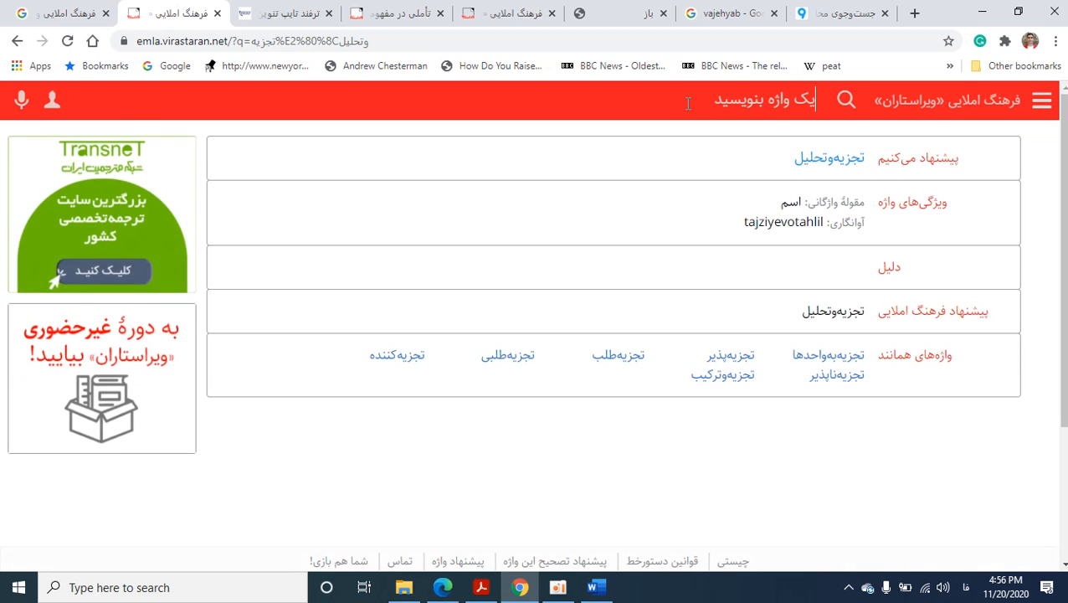
click(21, 101)
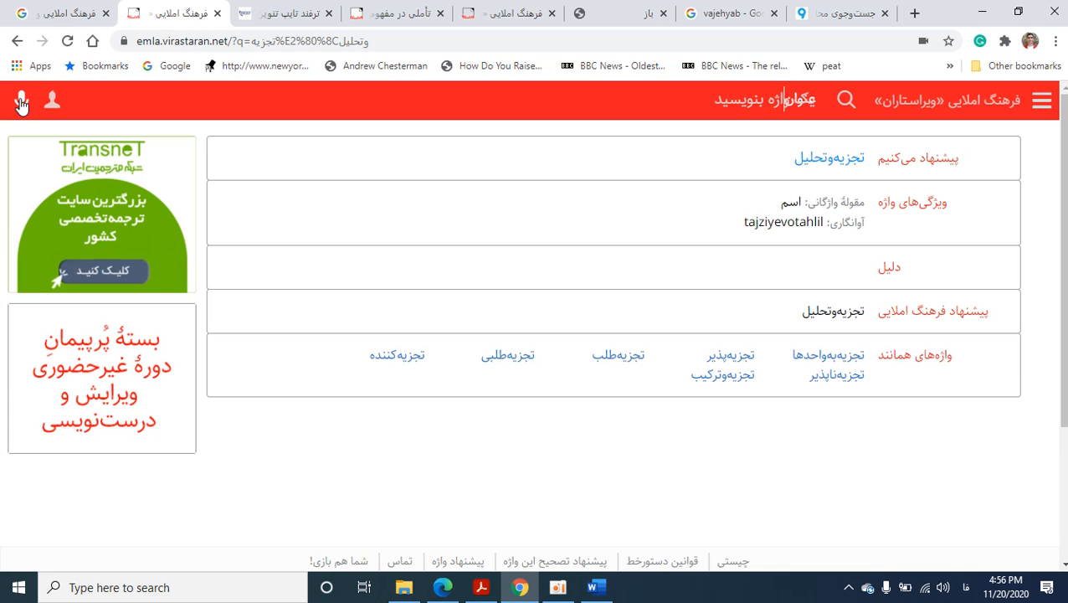
key(BackSpace)
key(BackSpace)
key(BackSpace)
- Look up به عنوان مثال in the spelling dictionary and highlight the spelling in its dictionary suggestion row
text(ب)
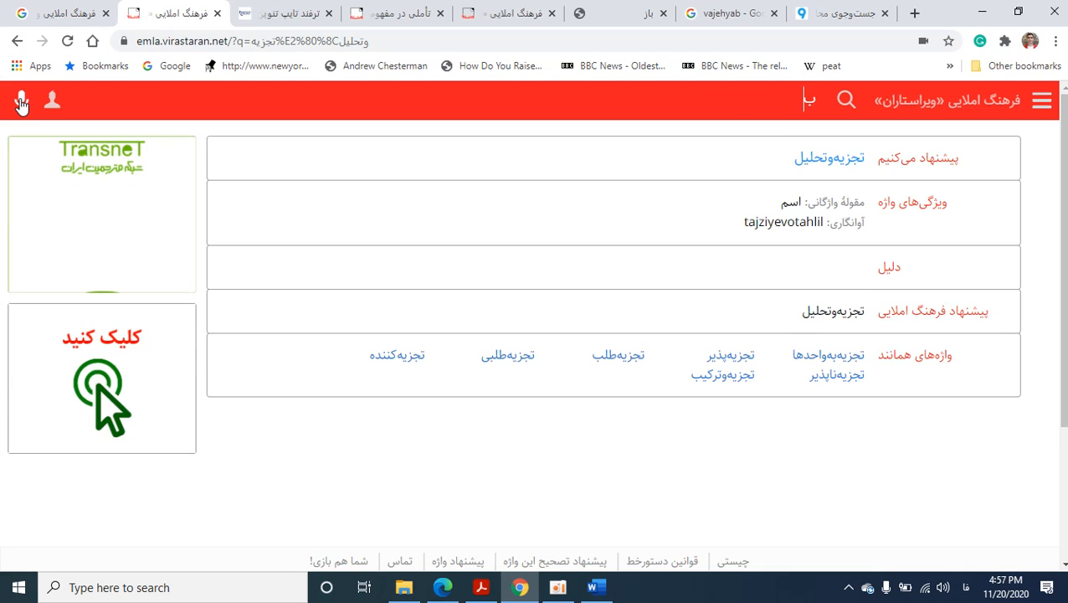
text(ه ع)
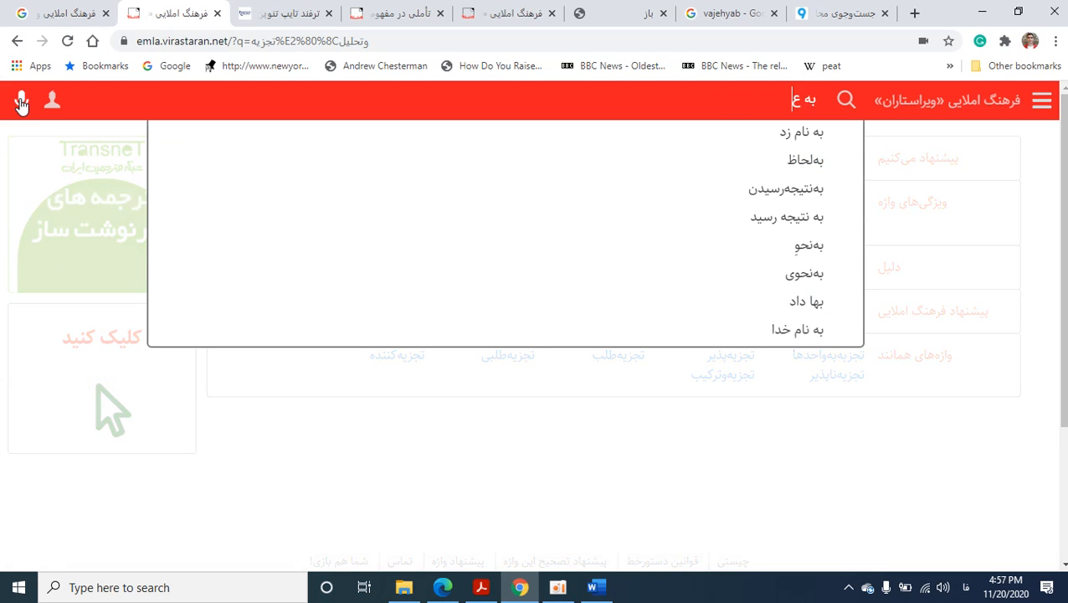
text(نوان مثال)
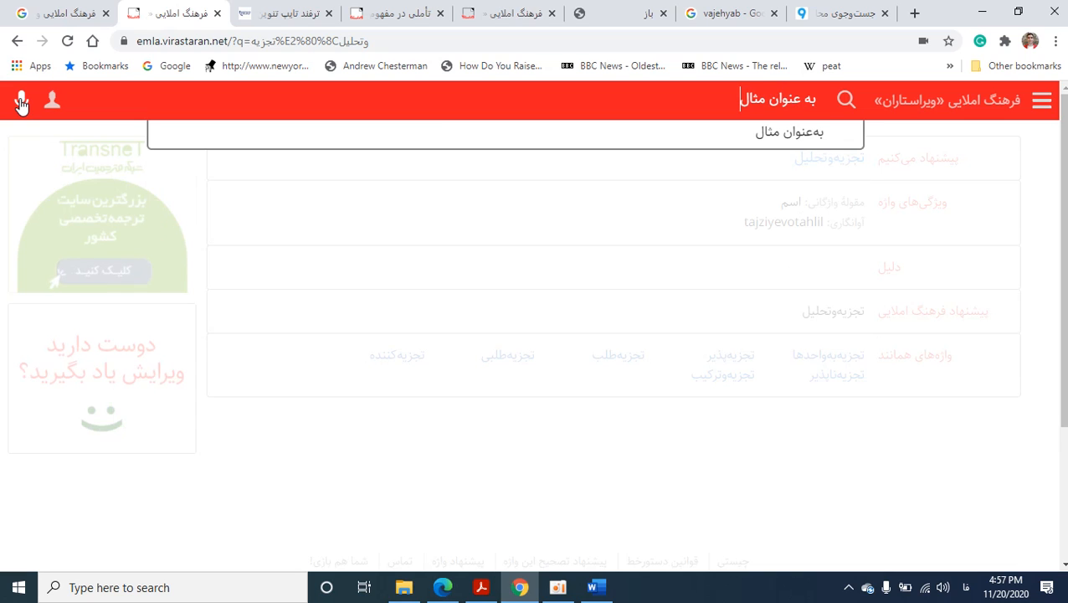
key(Return)
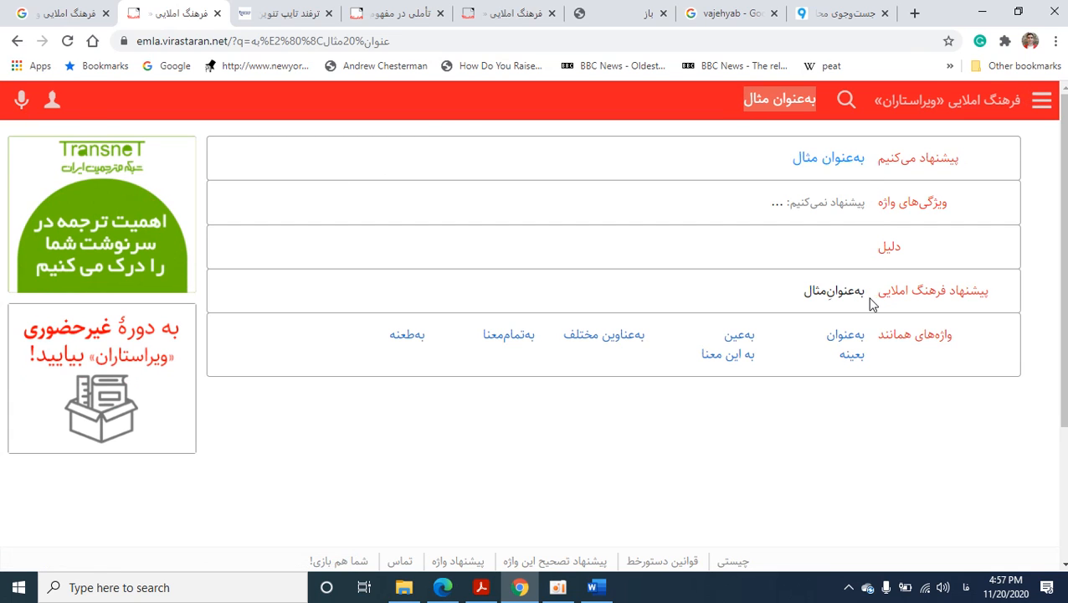
drag(863, 291, 802, 295)
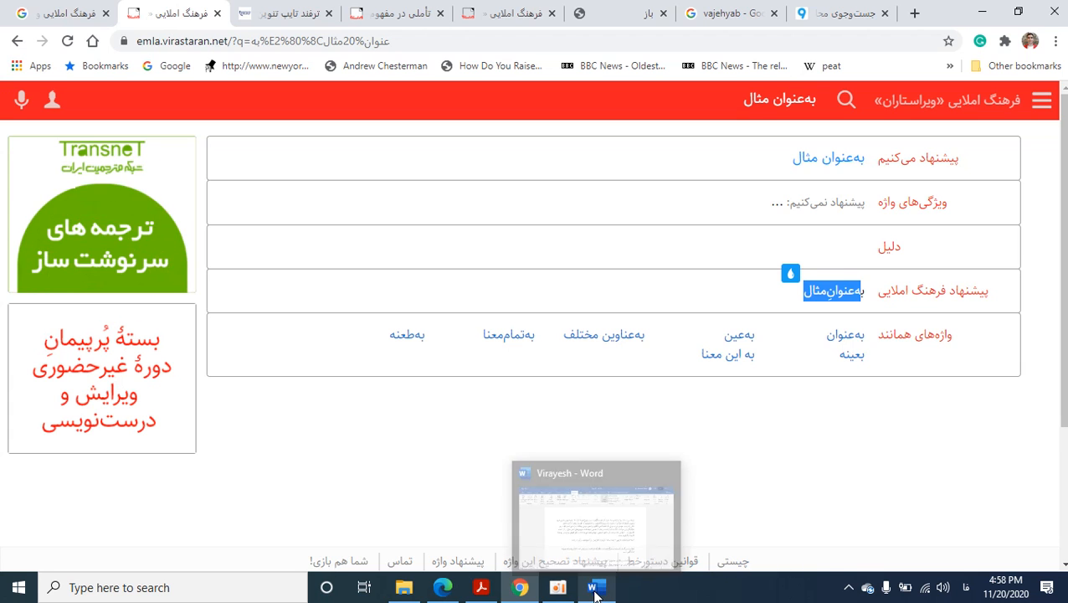
- Switch to the Virayesh document in Word and show the tools of the پاک‌نویس add-in
click(607, 560)
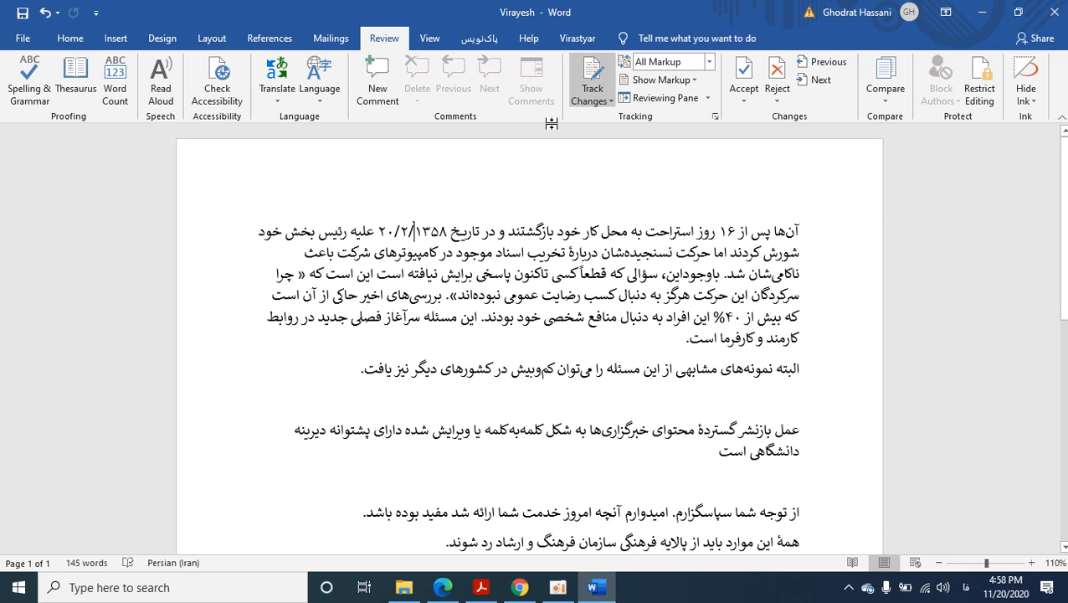
click(469, 47)
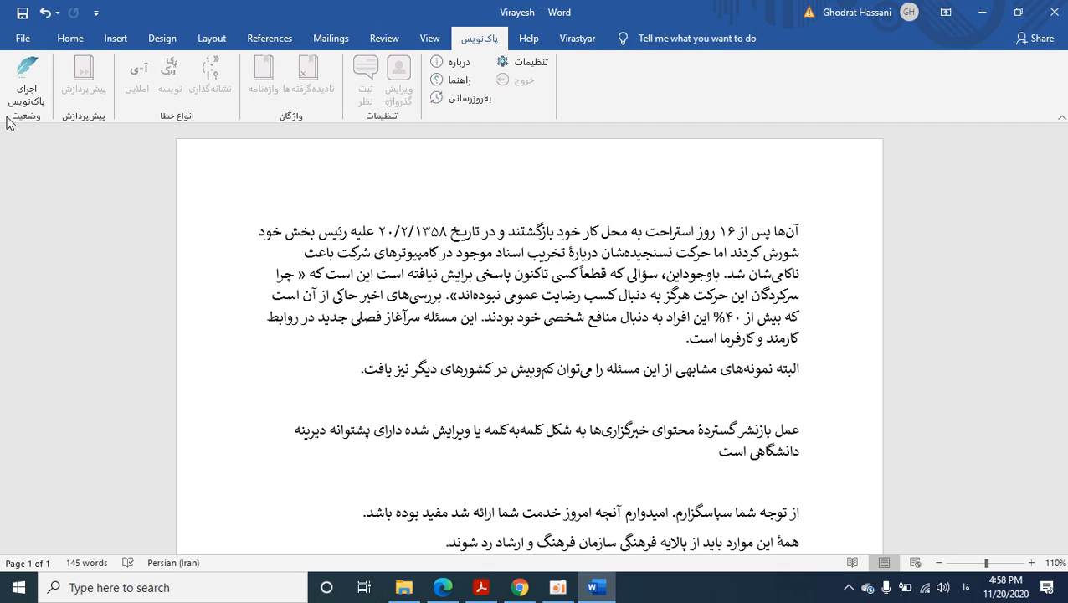
click(555, 588)
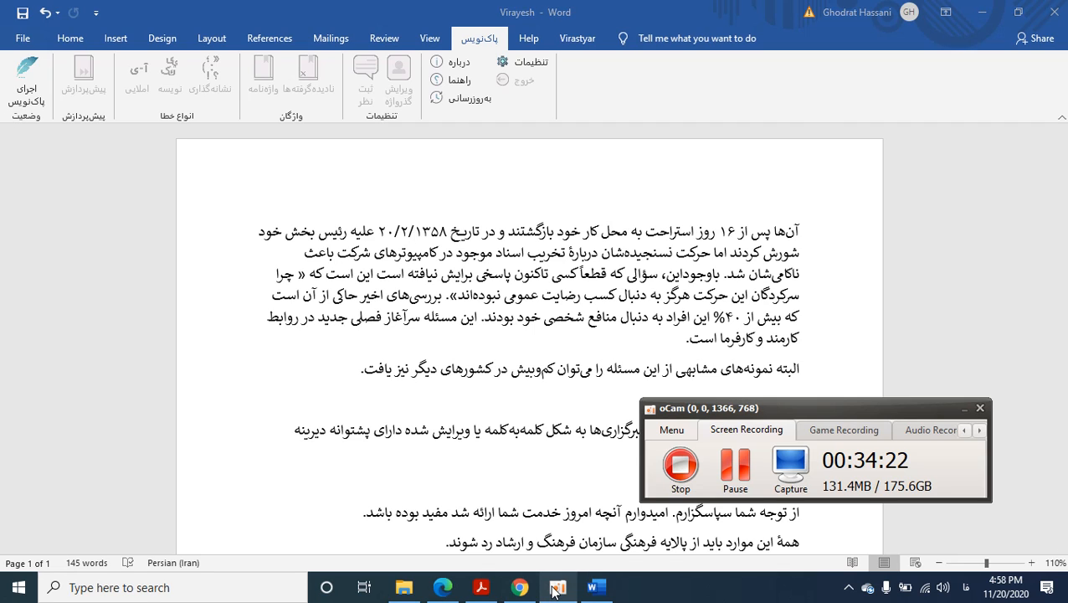